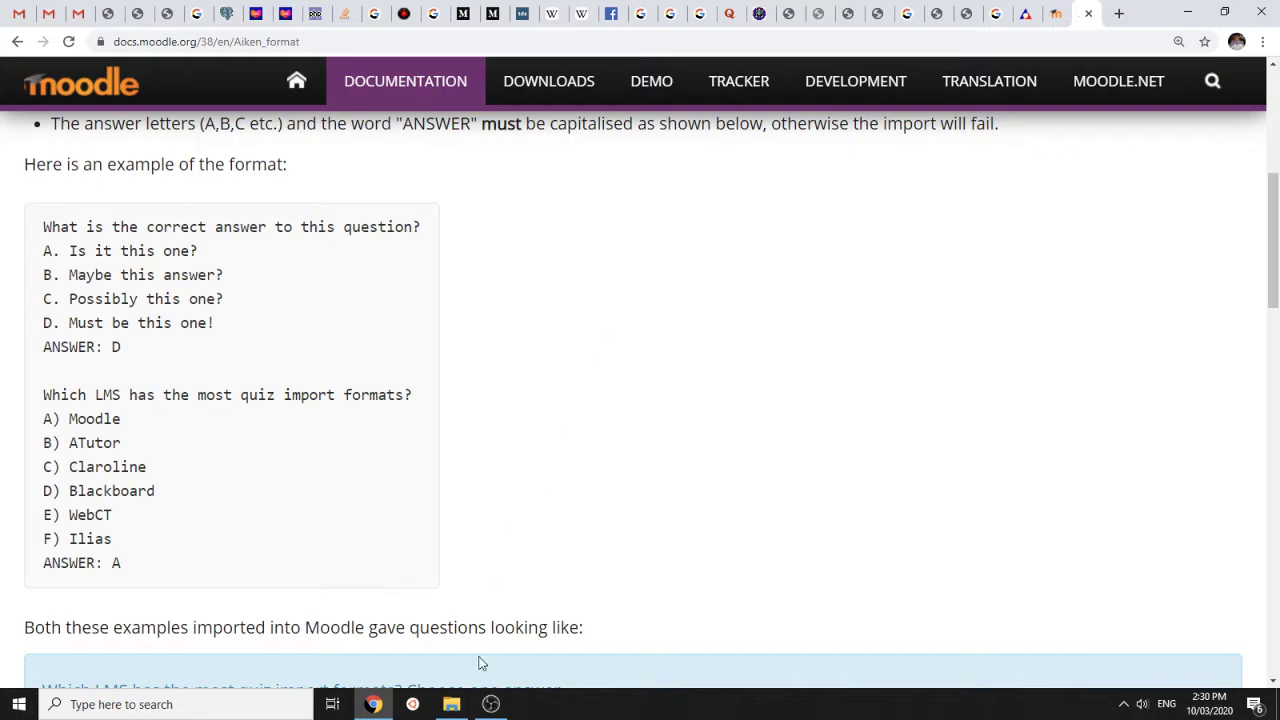
left_click(490, 704)
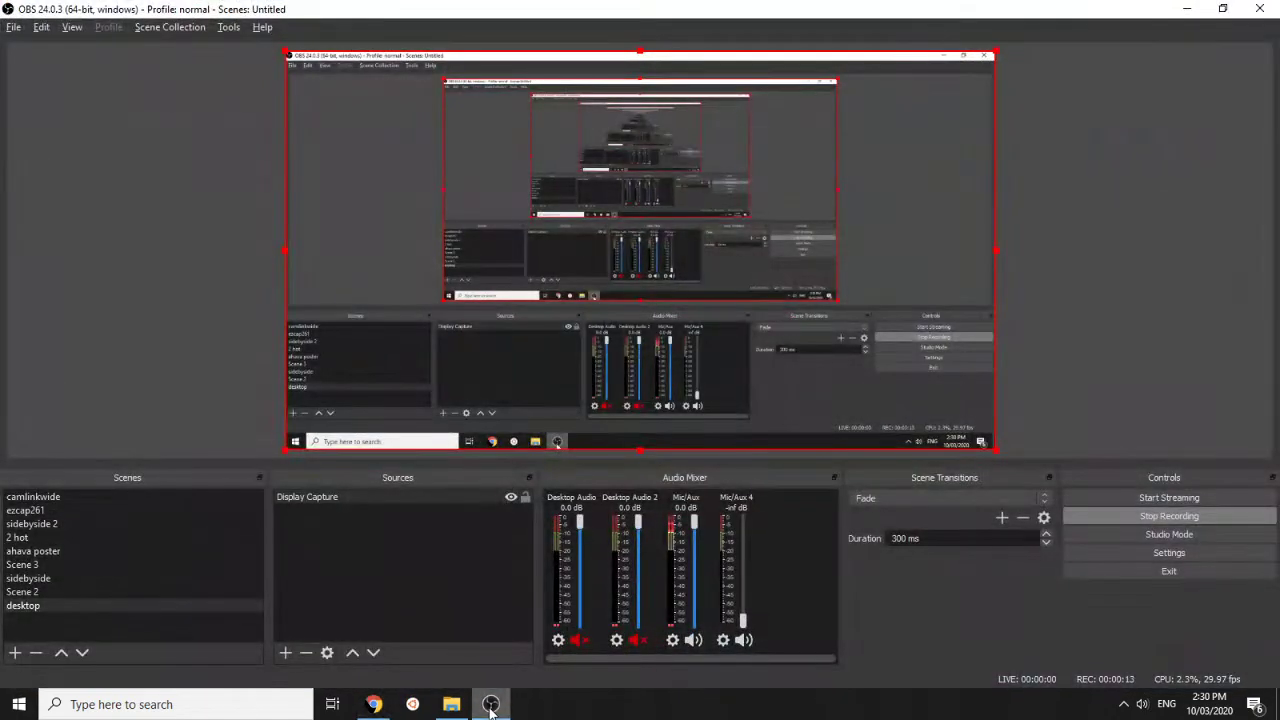
left_click(490, 704)
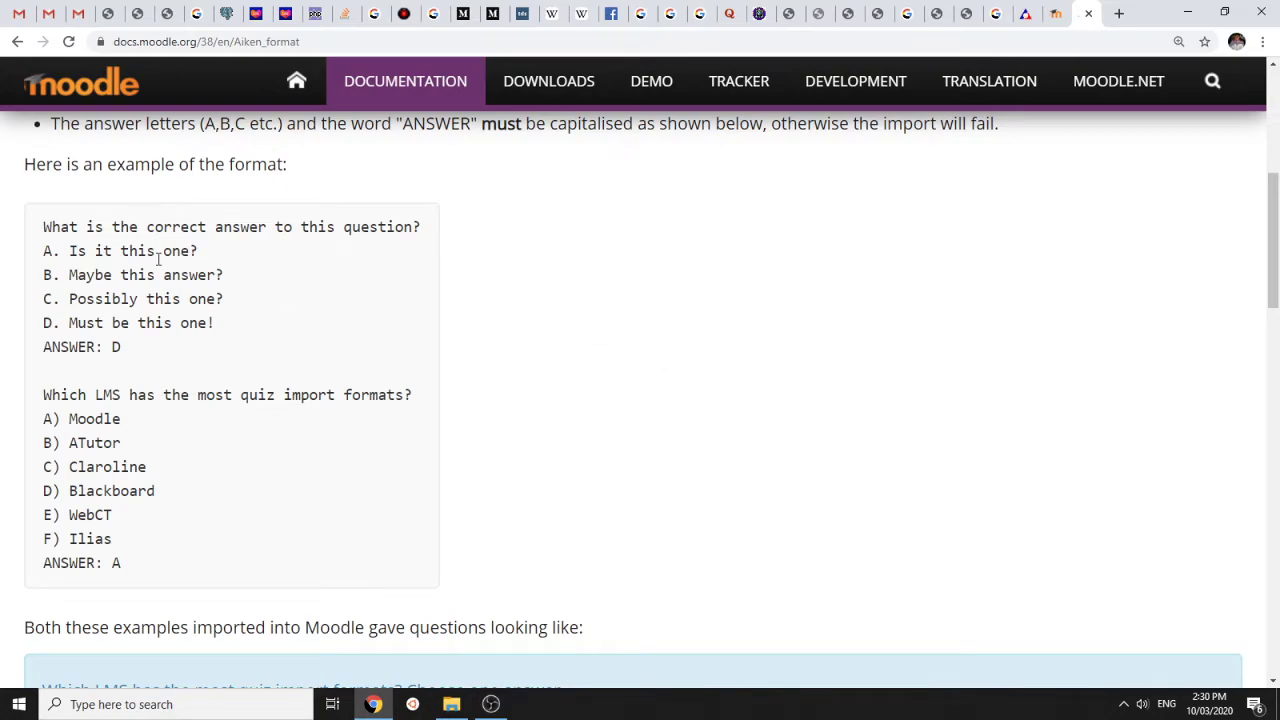
Examine the Aiken format rules and how the two sample questions lay out question text, answer letters and ANSWER lines
scroll(149, 247, "up", 1)
scroll(149, 247, "up", 5)
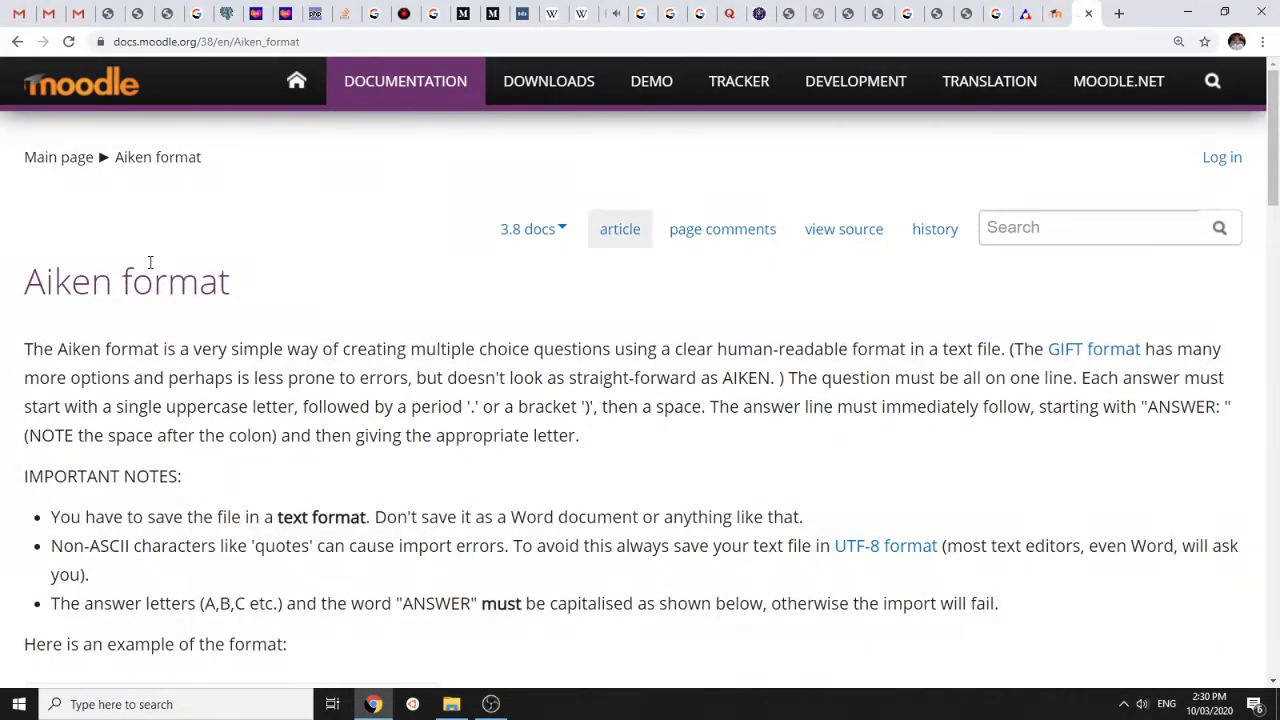
scroll(150, 262, "down", 2)
scroll(150, 268, "down", 3)
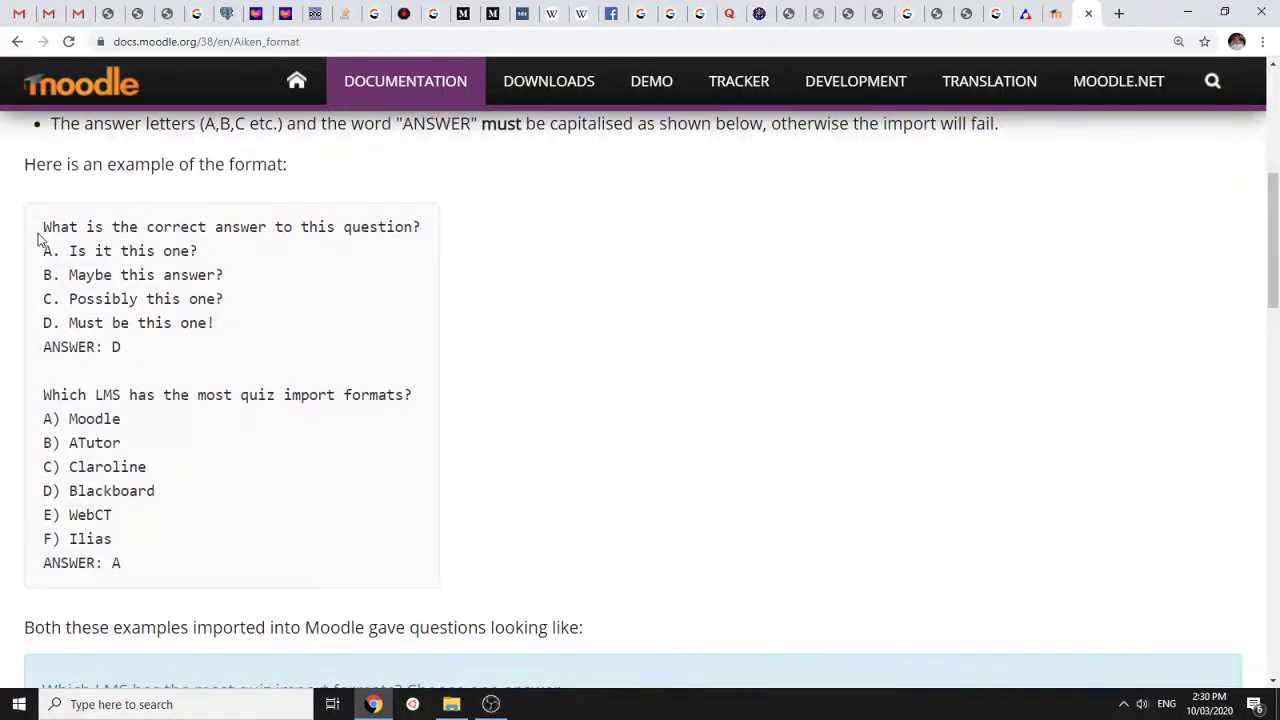
left_click_drag(42, 226, 174, 357)
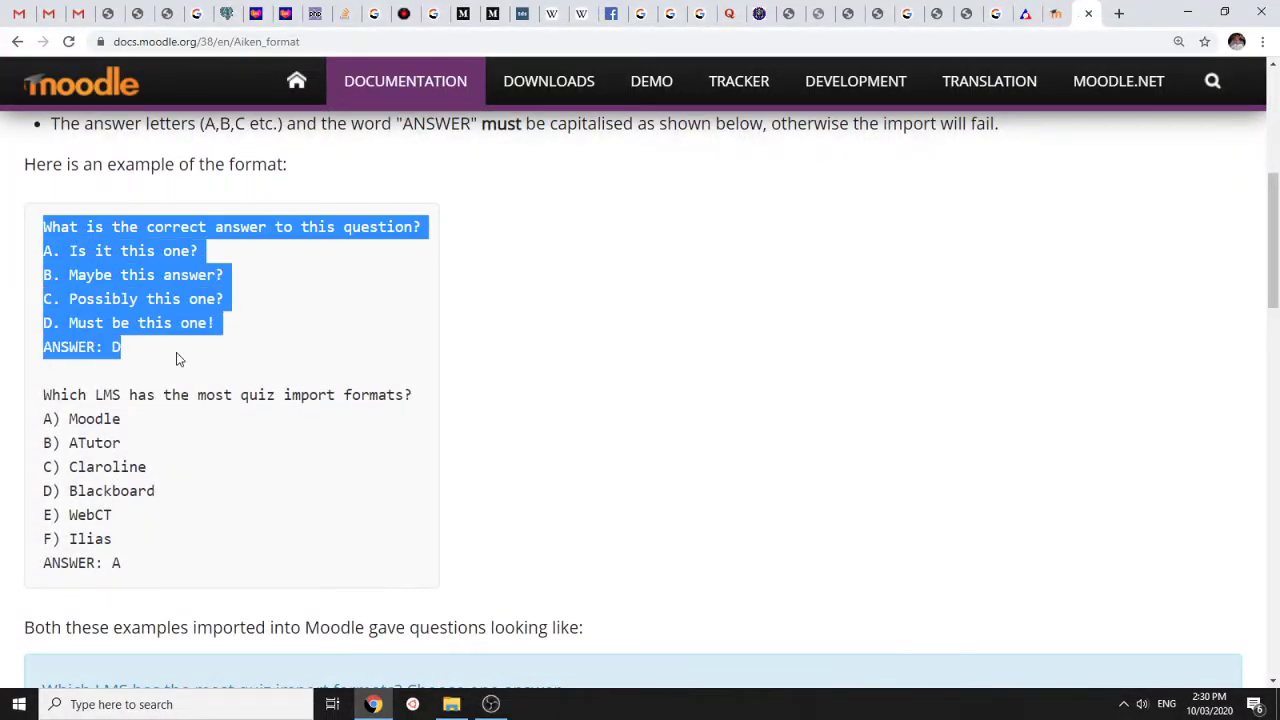
left_click(174, 357)
left_click_drag(43, 230, 426, 231)
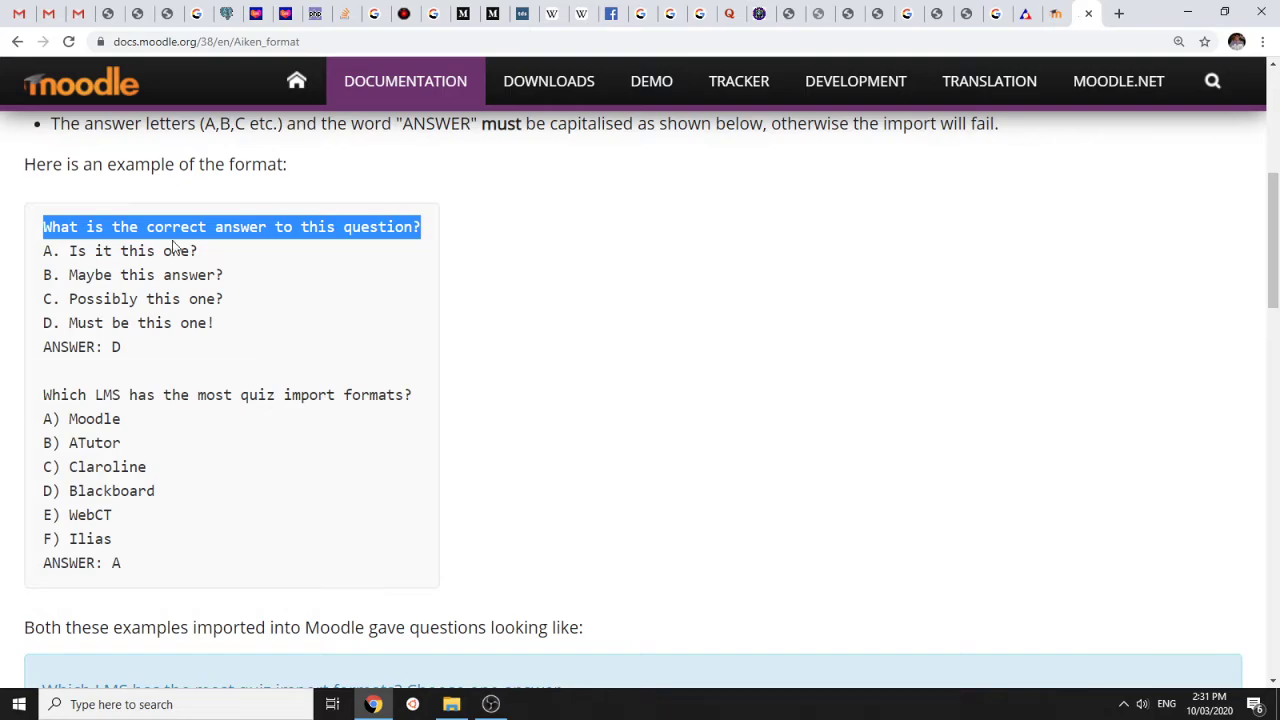
left_click(57, 255)
left_click_drag(57, 255, 44, 257)
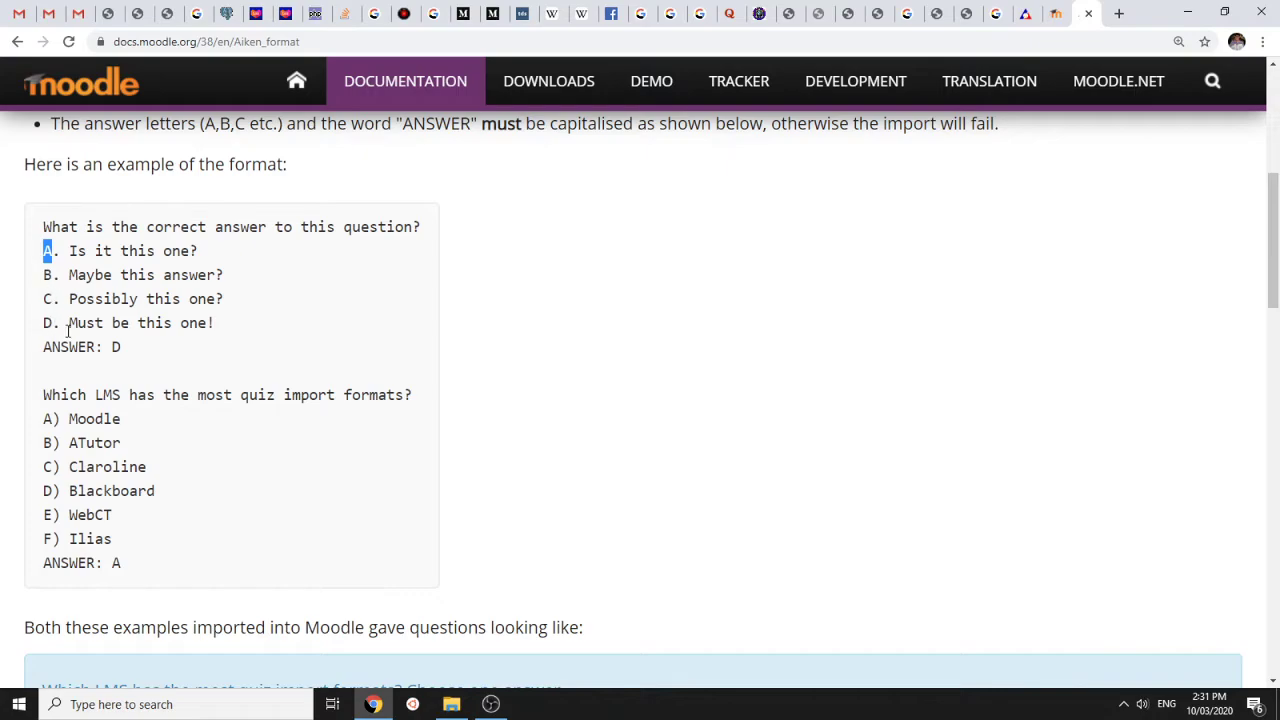
left_click_drag(121, 348, 111, 348)
left_click_drag(37, 233, 168, 343)
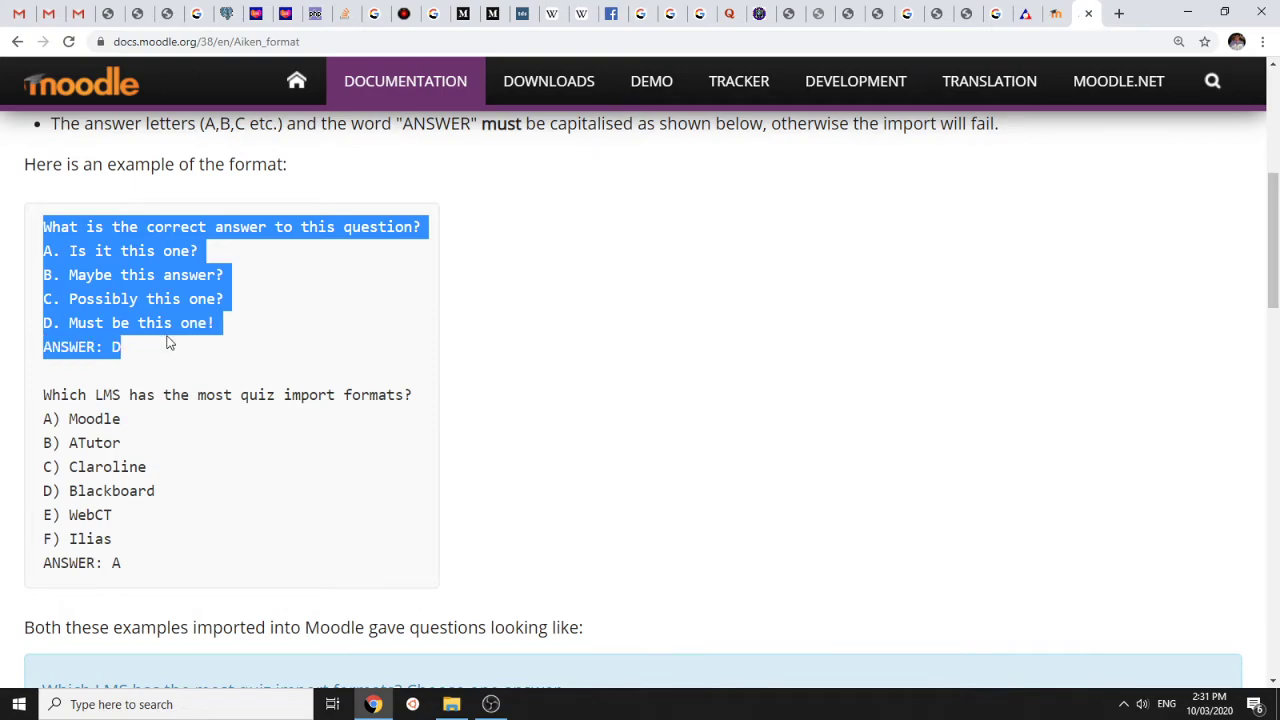
left_click(161, 338)
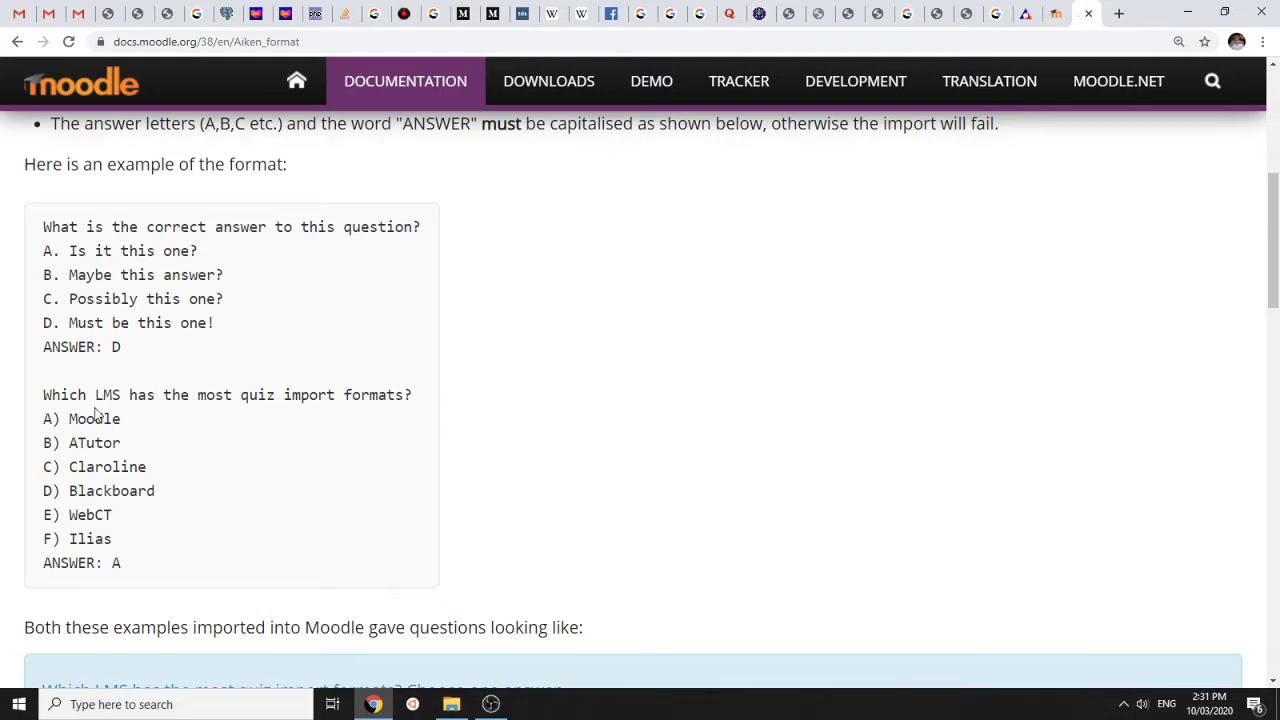
left_click_drag(88, 232, 108, 320)
left_click_drag(103, 395, 105, 562)
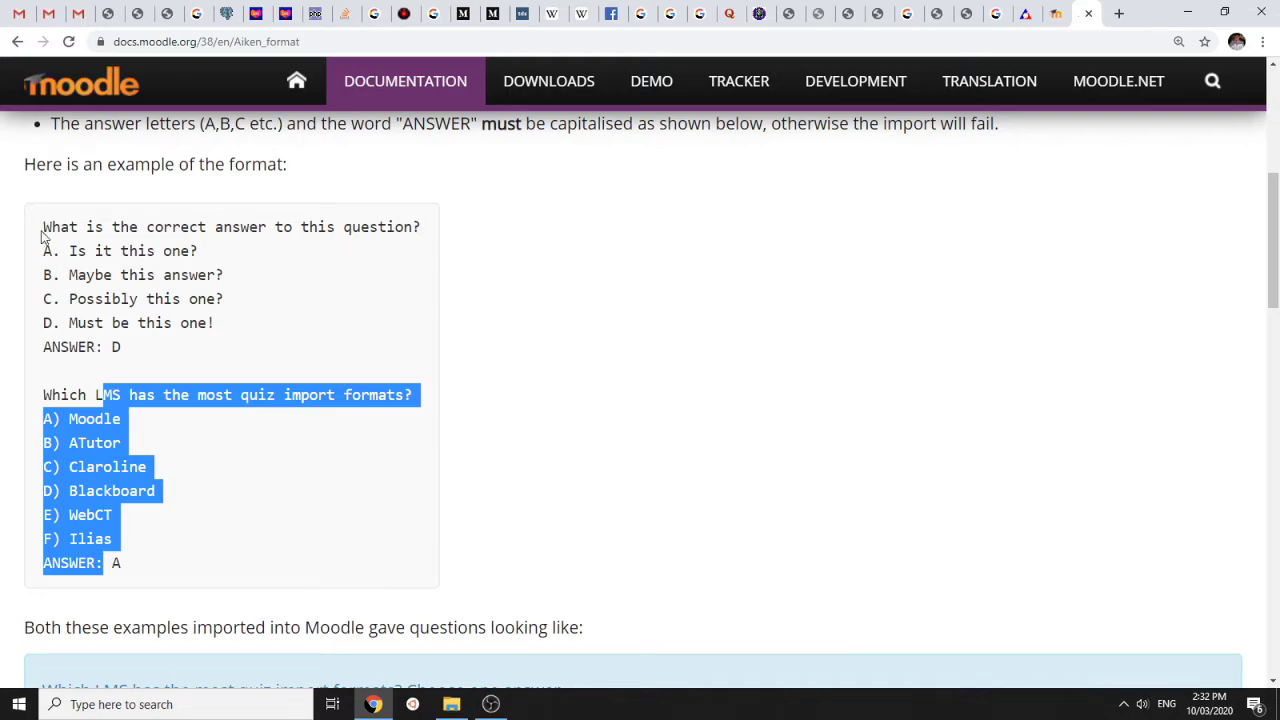
Copy both sample multiple-choice questions from the Aiken format example, from "What is the correct answer to this question?" through "ANSWER: A"
left_click_drag(42, 226, 122, 563)
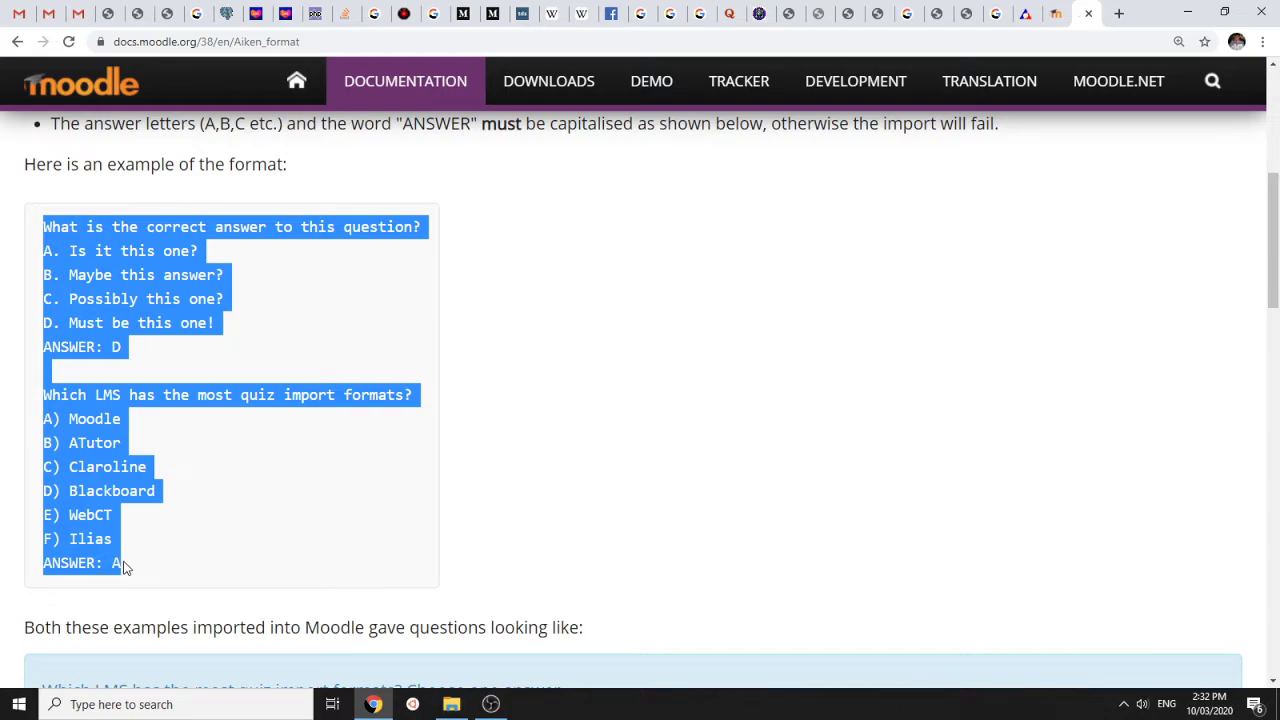
left_click(124, 567)
left_click_drag(125, 568, 42, 236)
right_click(70, 243)
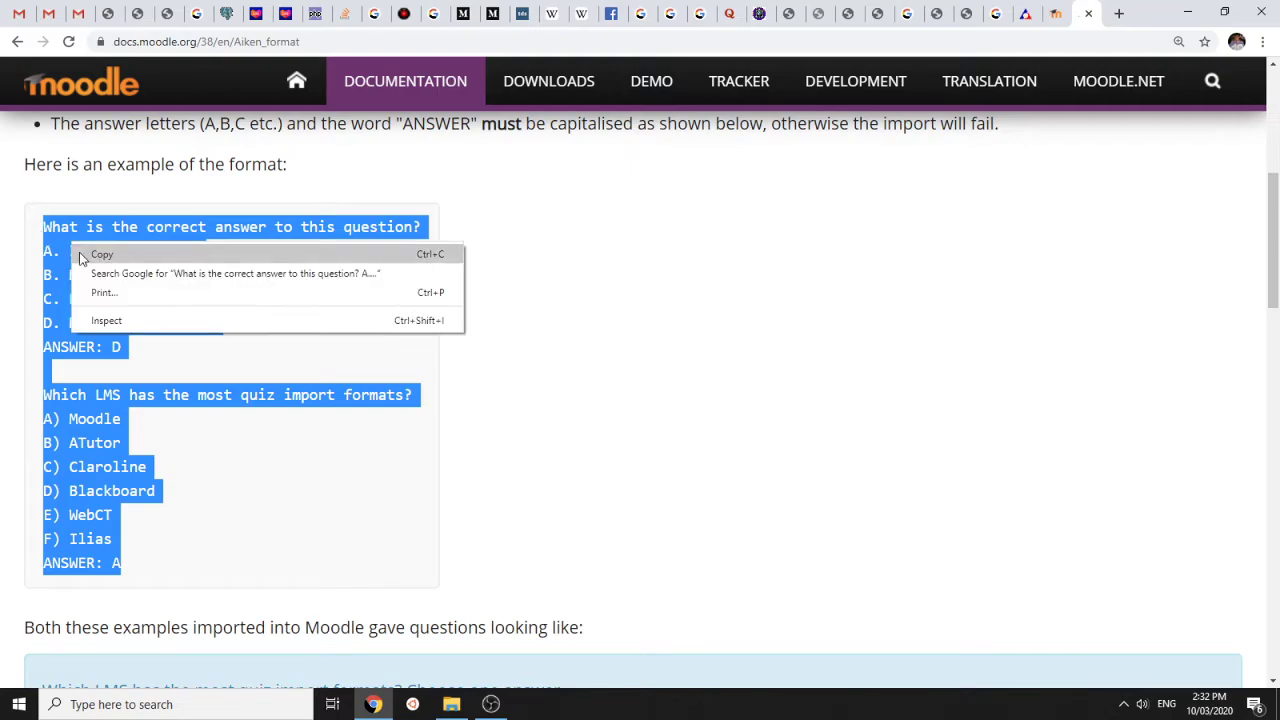
left_click(82, 256)
right_click(90, 252)
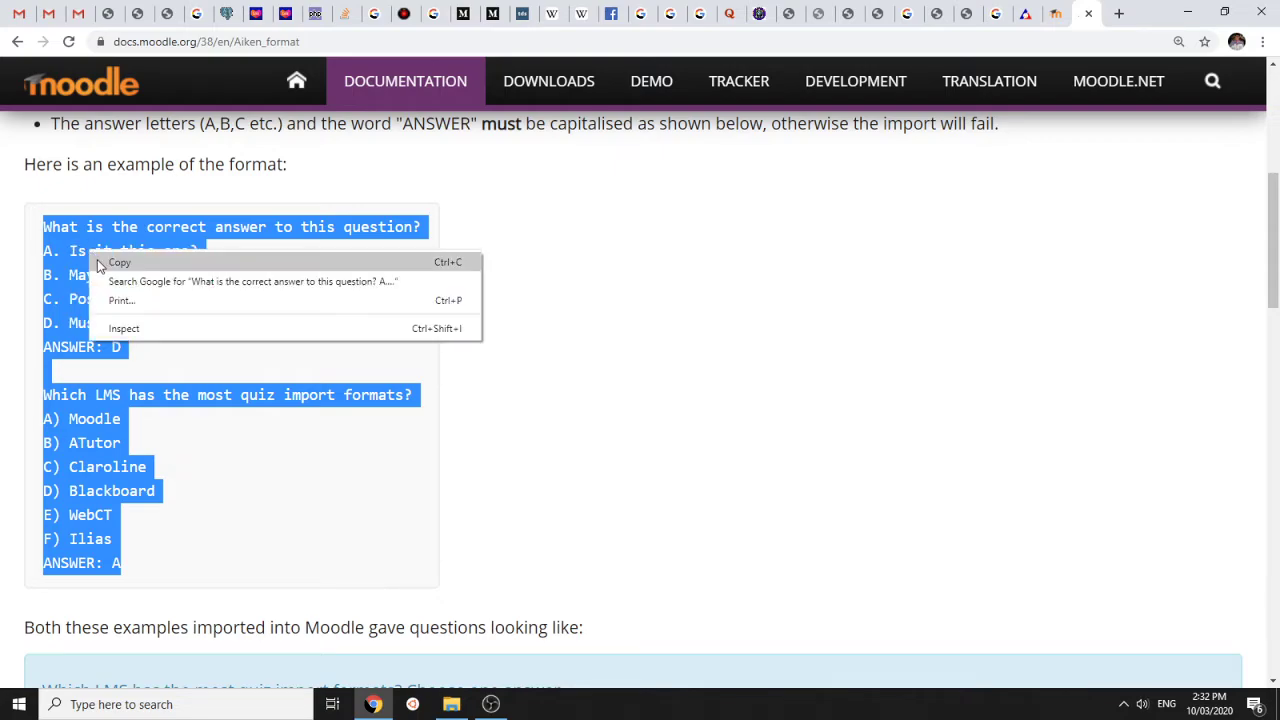
left_click(118, 263)
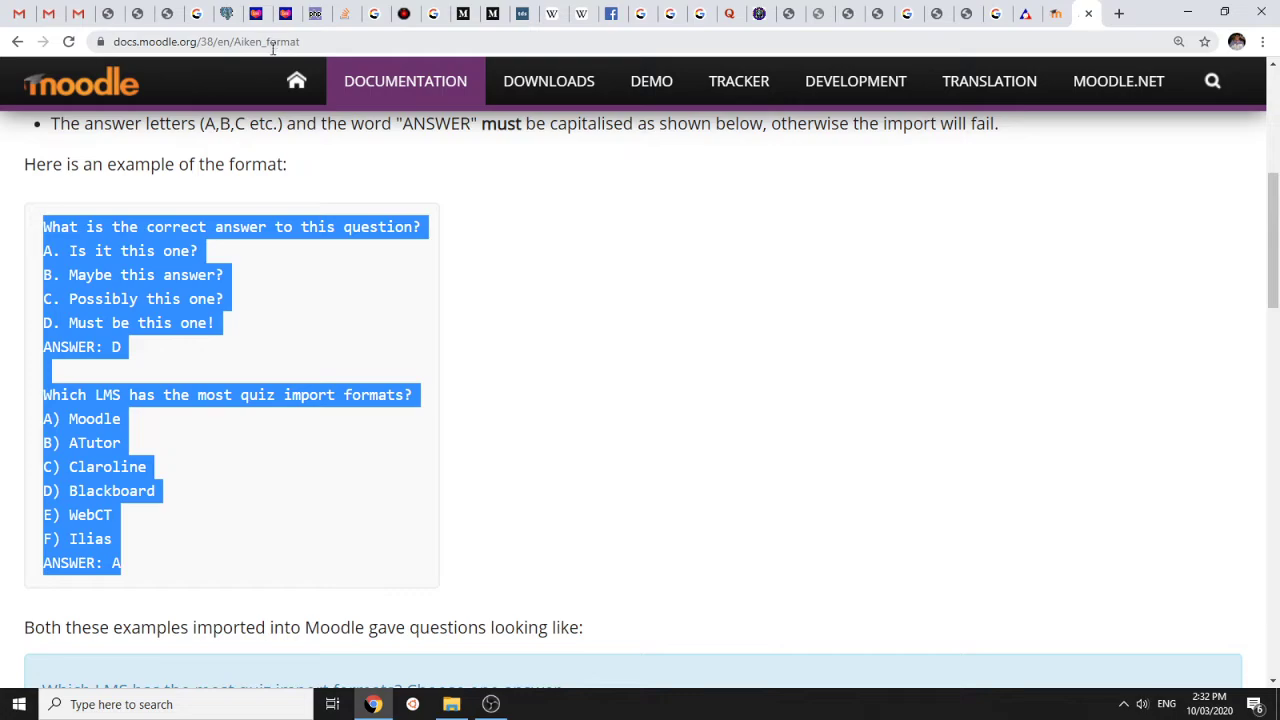
right_click(119, 266)
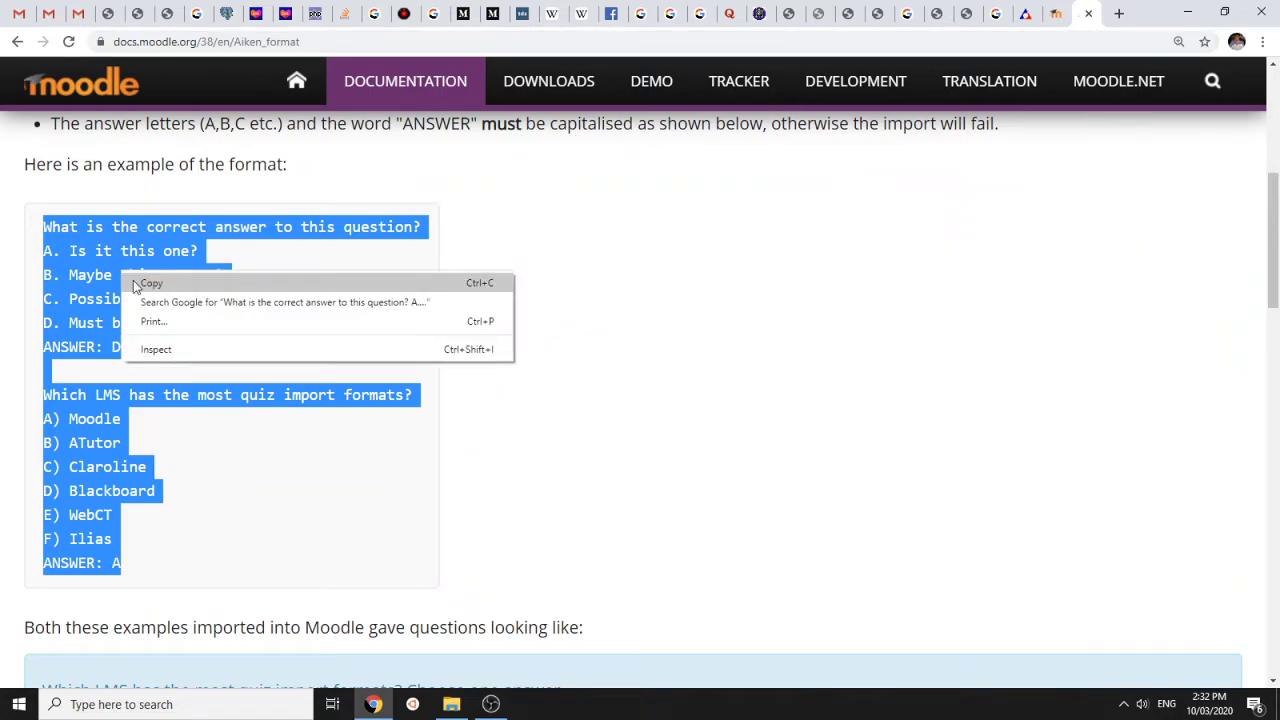
left_click(137, 285)
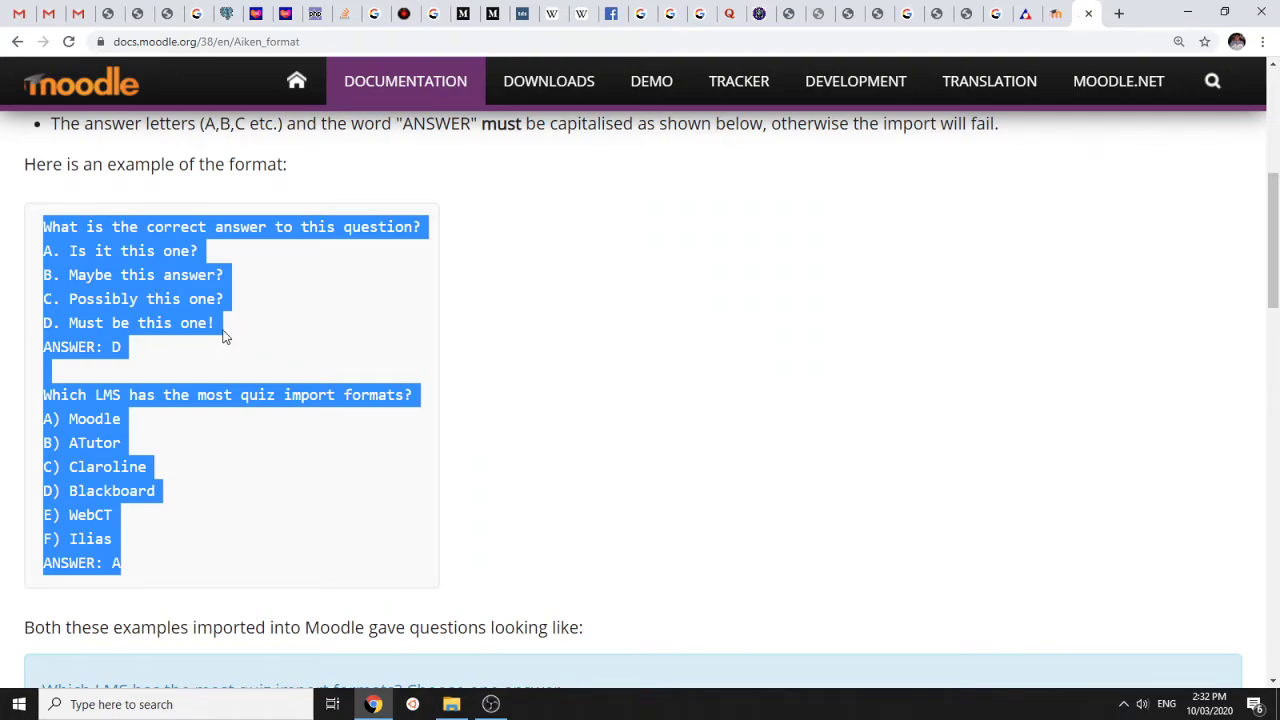
right_click(74, 270)
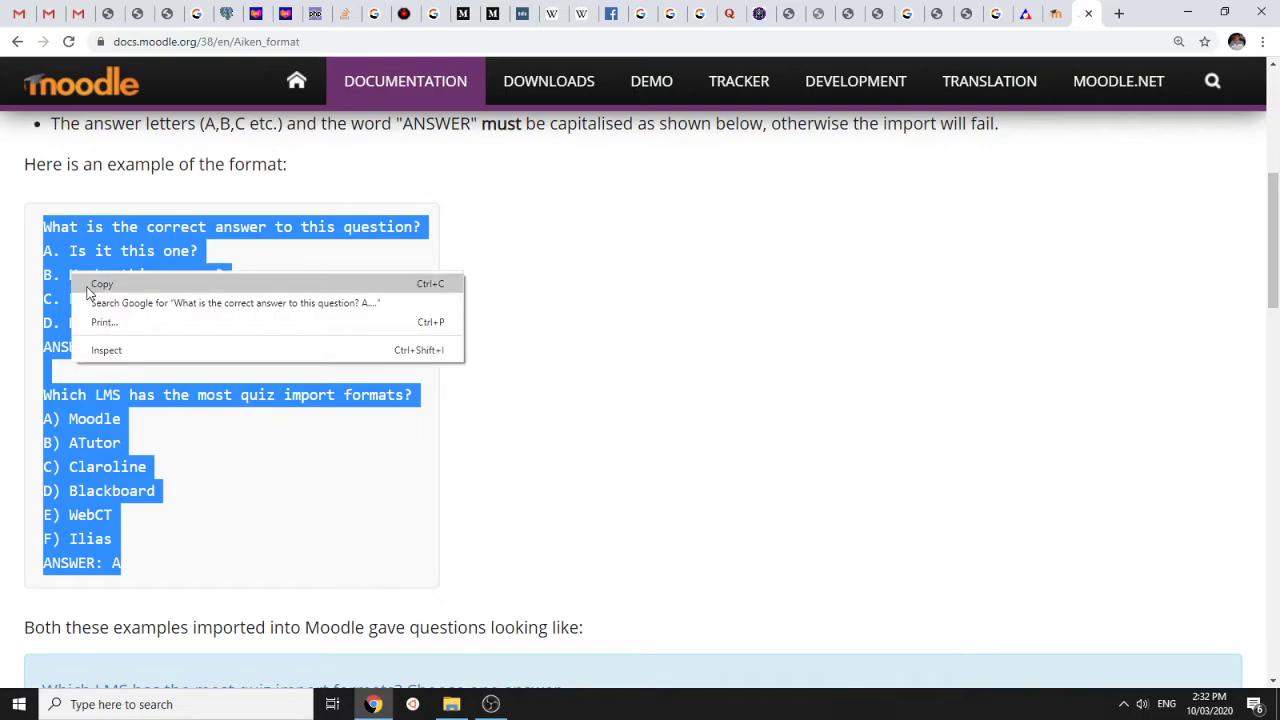
left_click(87, 288)
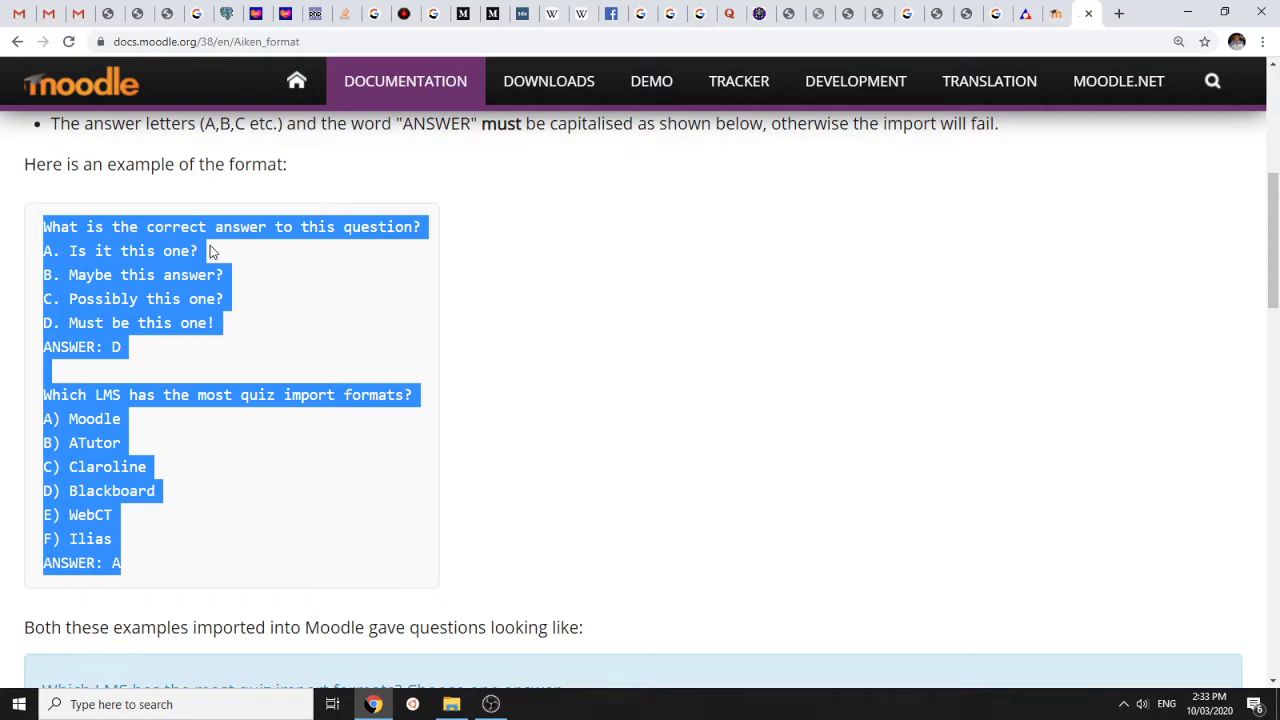
right_click(152, 299)
left_click(157, 301)
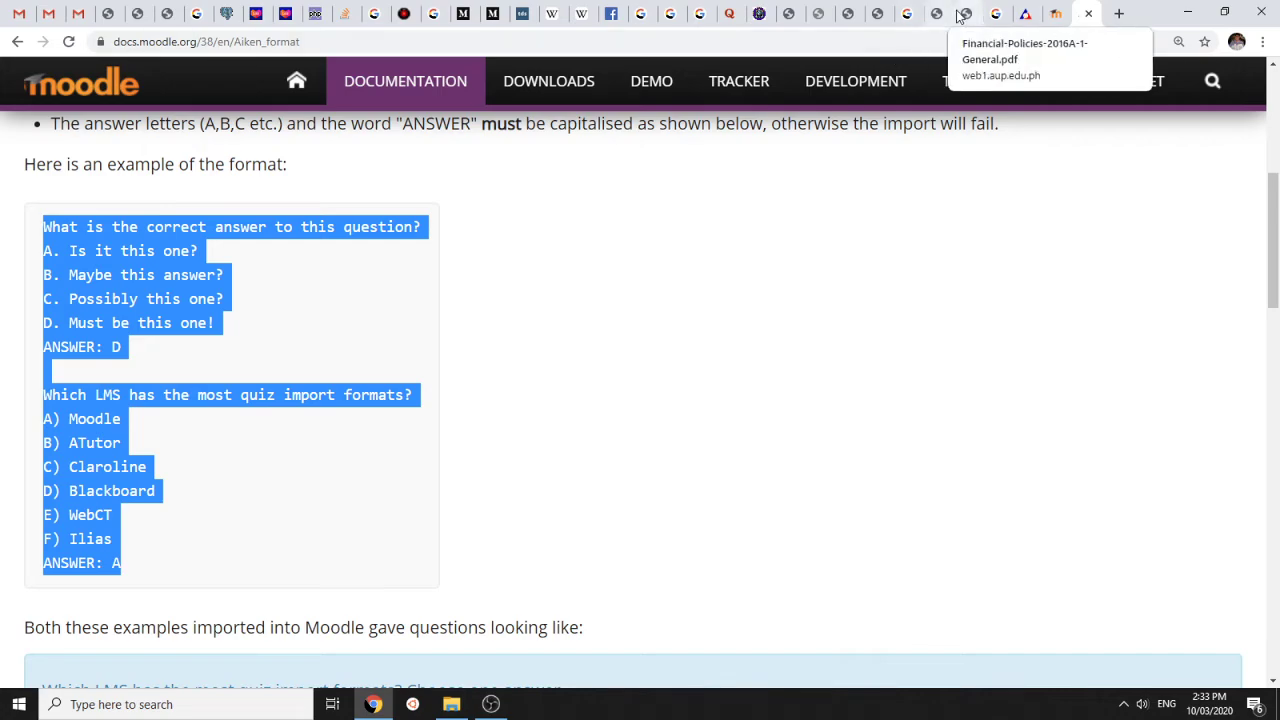
Open Notepad and paste the two copied Aiken questions into a blank document
scroll(150, 270, "up", 1)
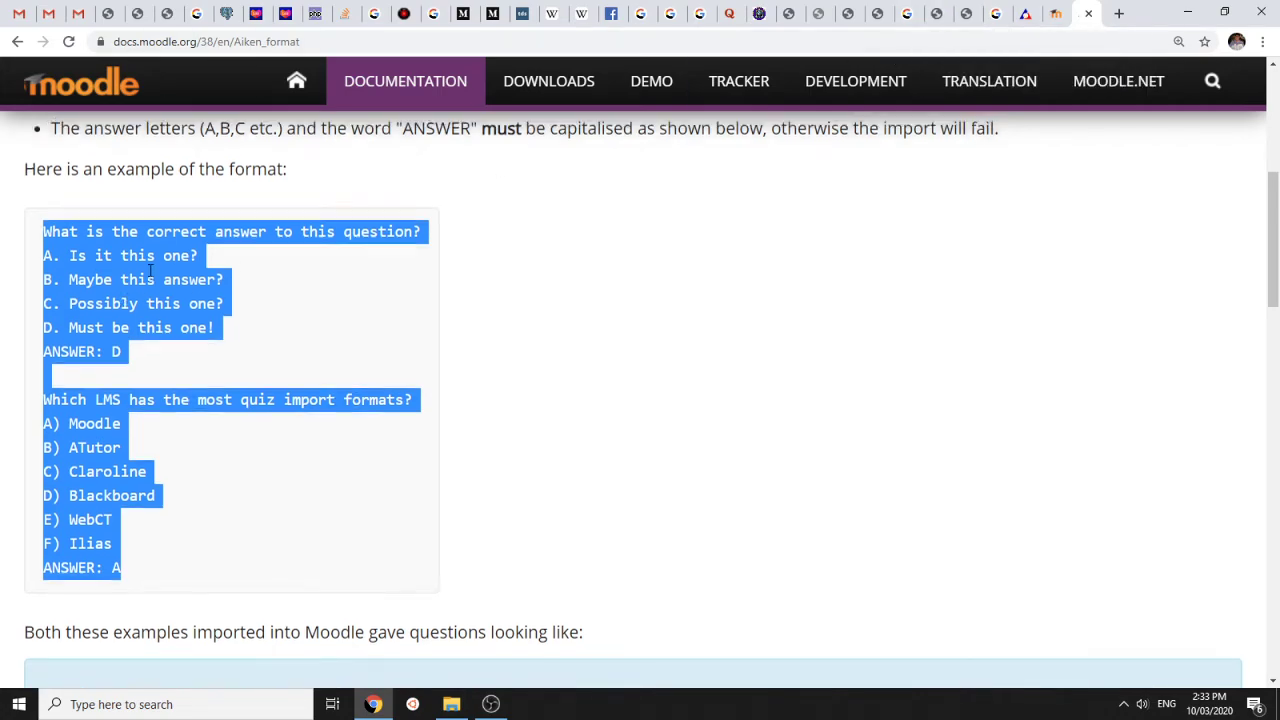
scroll(150, 270, "up", 2)
scroll(150, 270, "down", 2)
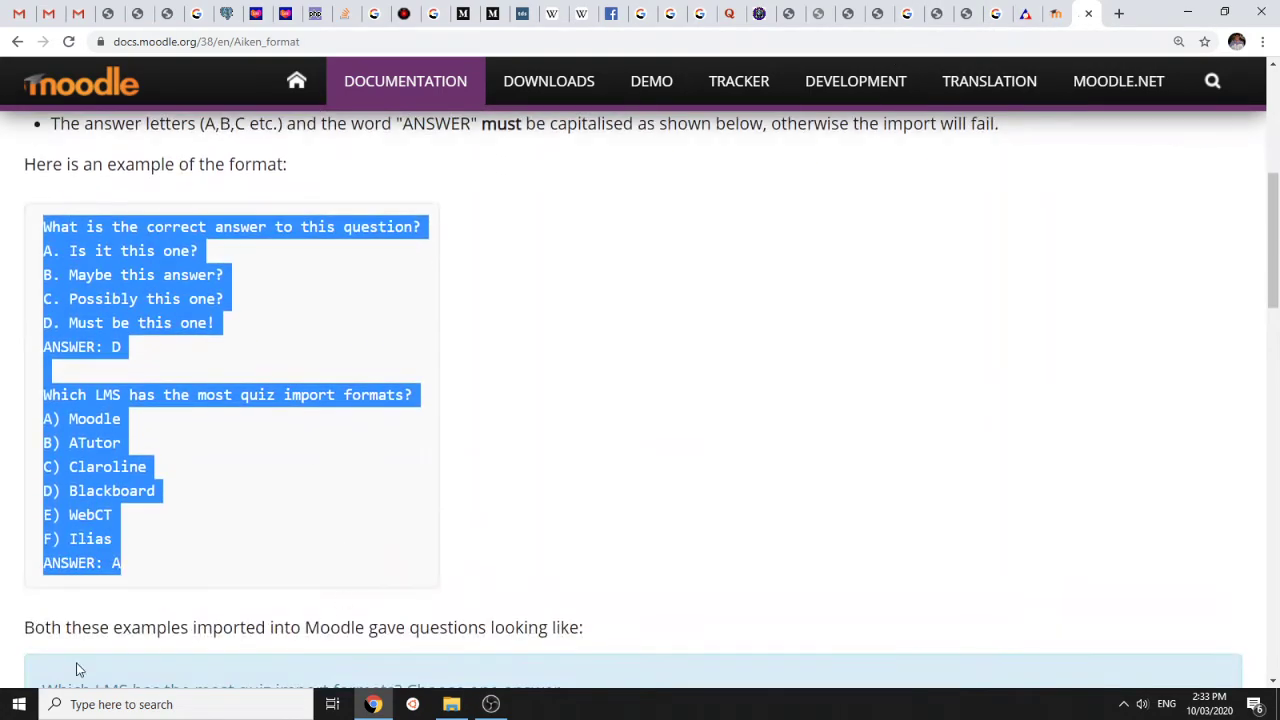
left_click(73, 705)
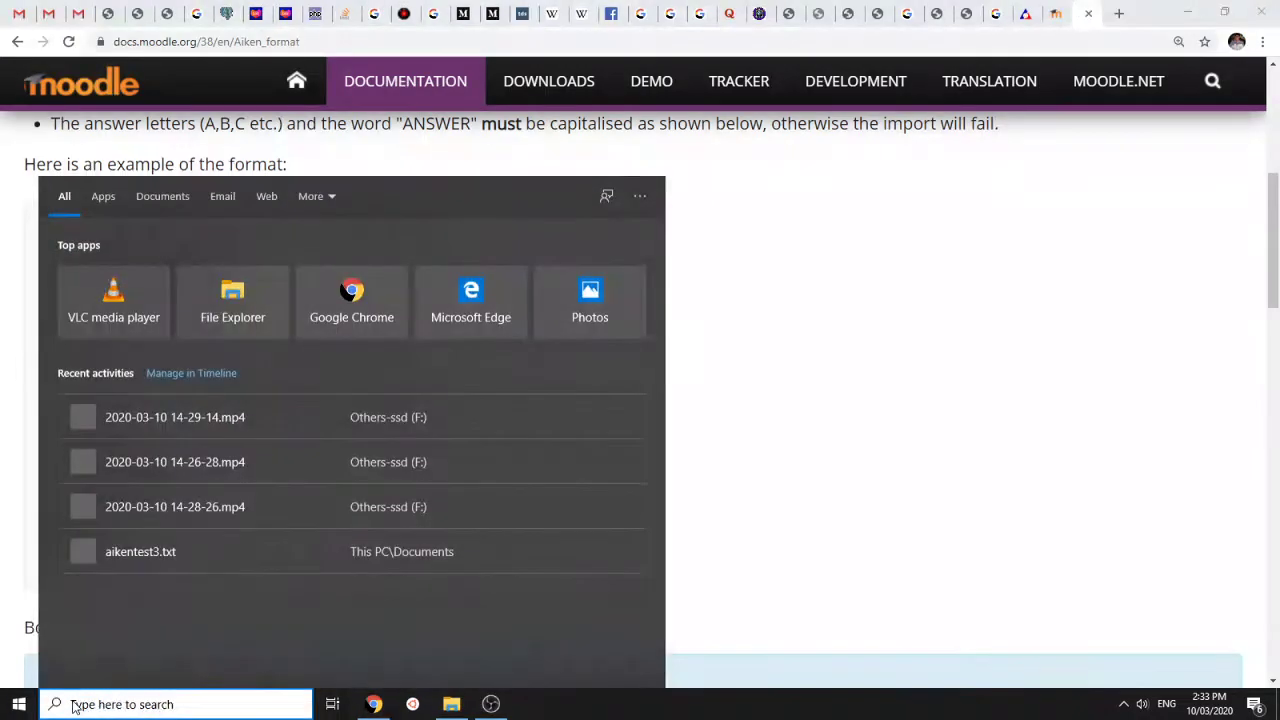
type("note")
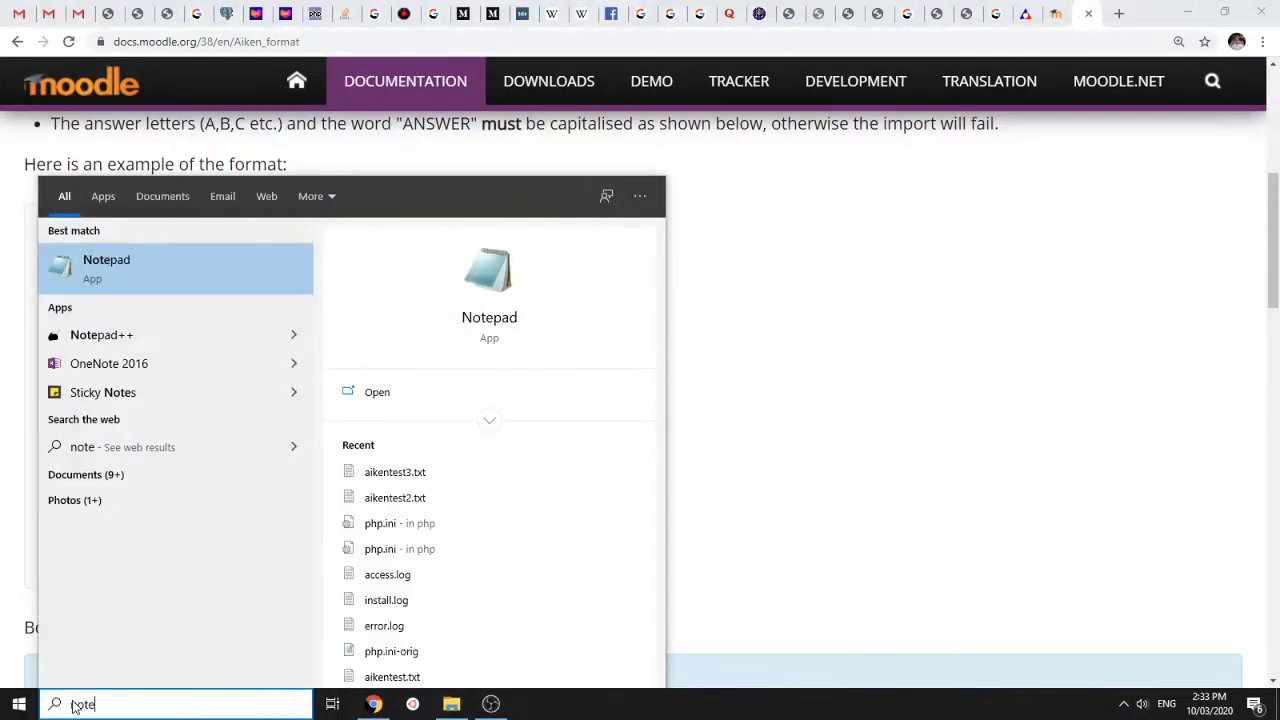
key("Return")
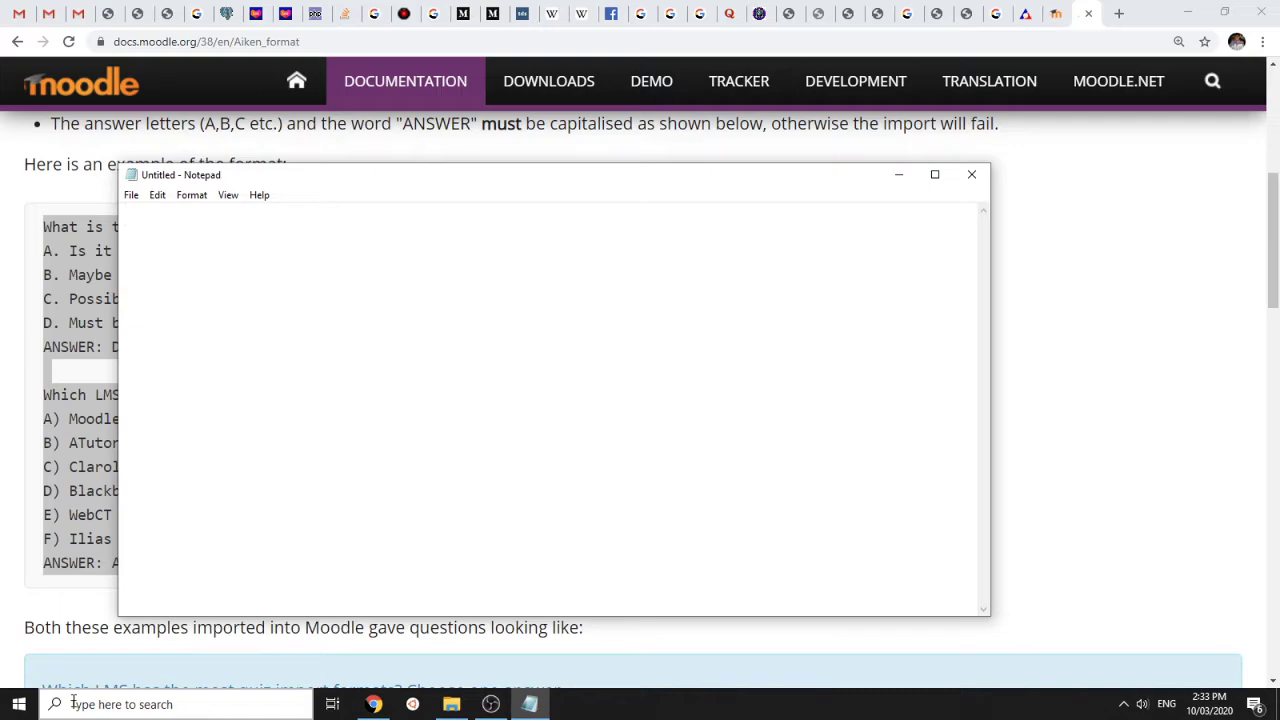
key("ctrl+v")
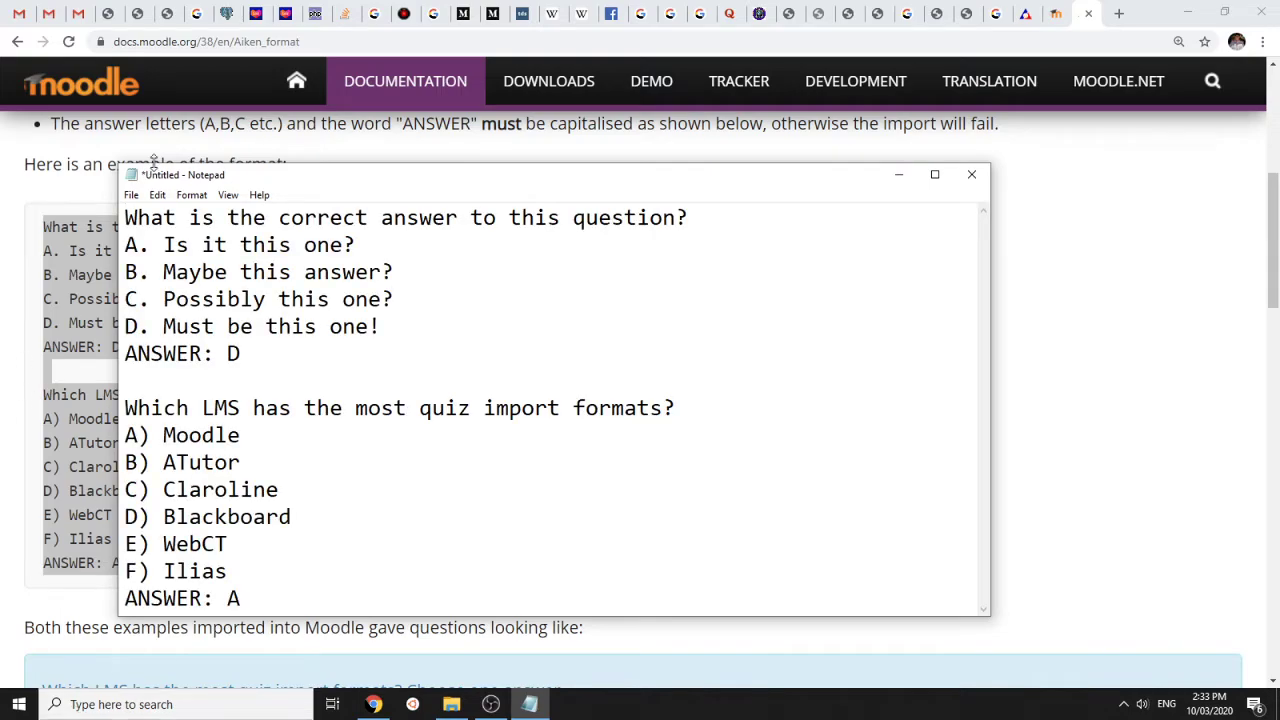
Save the text file as aikentest4 in Documents with UTF-8 encoding and close Notepad
left_click(131, 195)
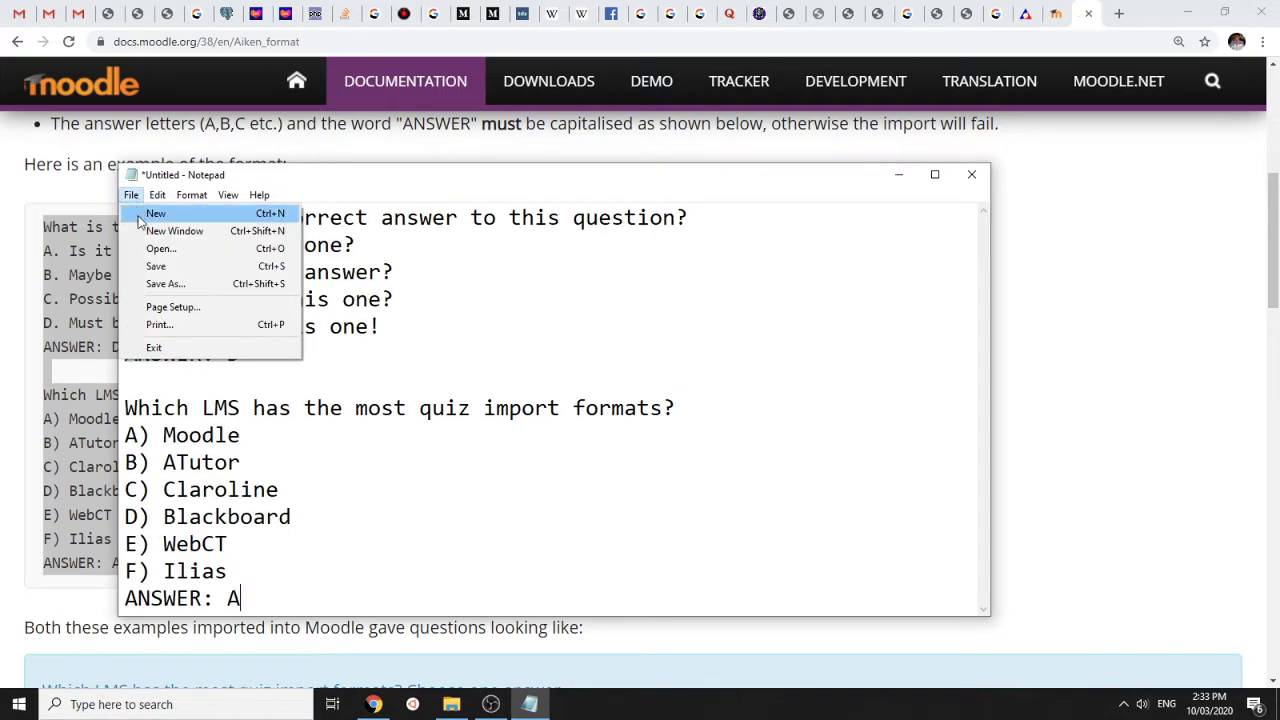
left_click(160, 267)
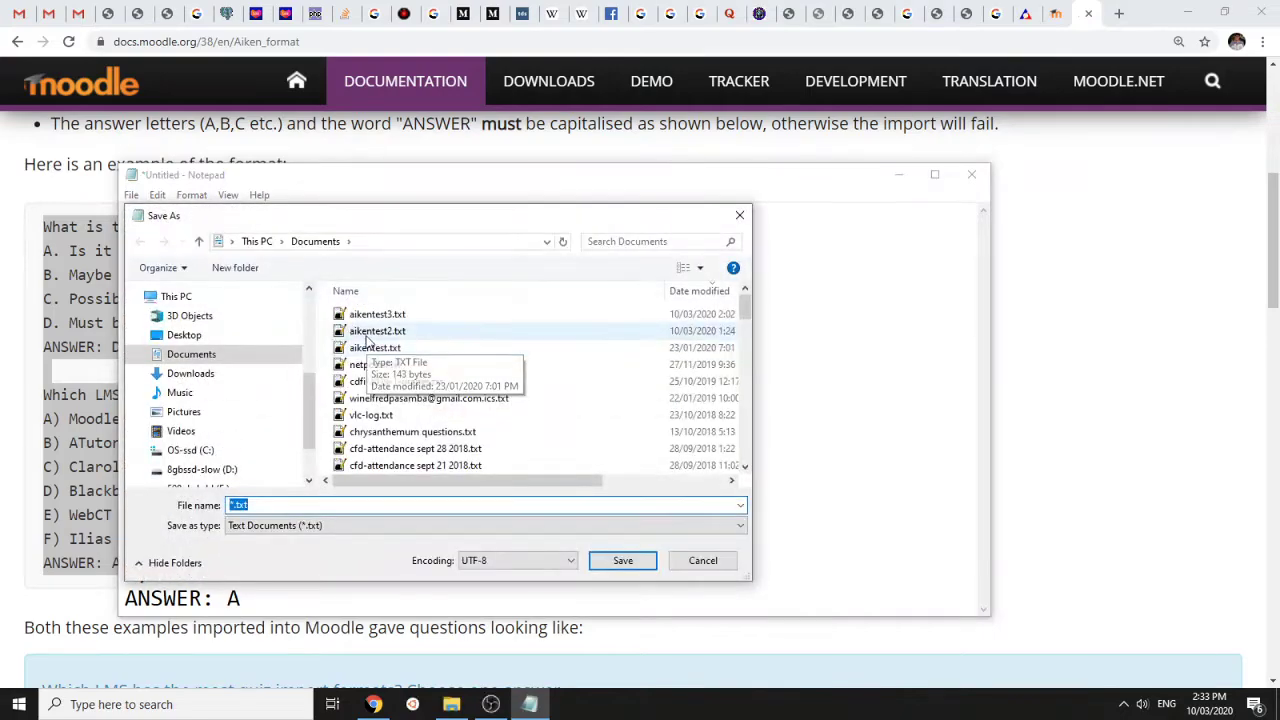
type("ikente")
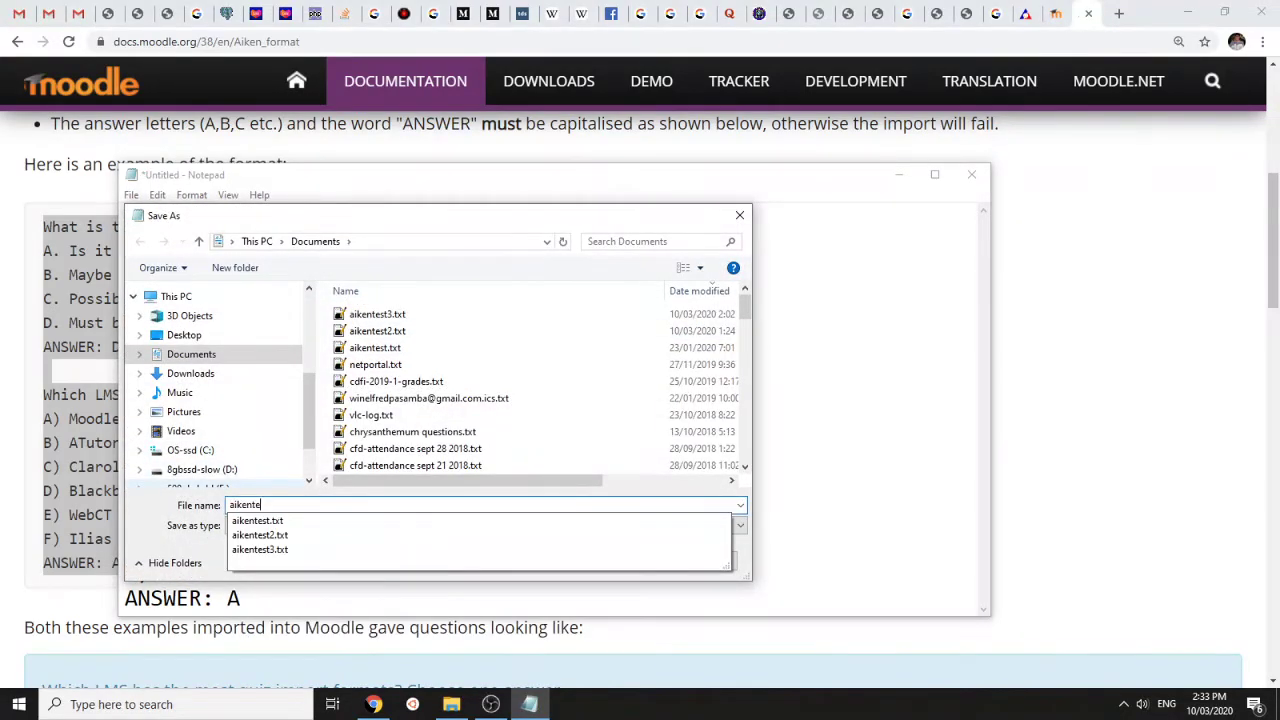
type("st4")
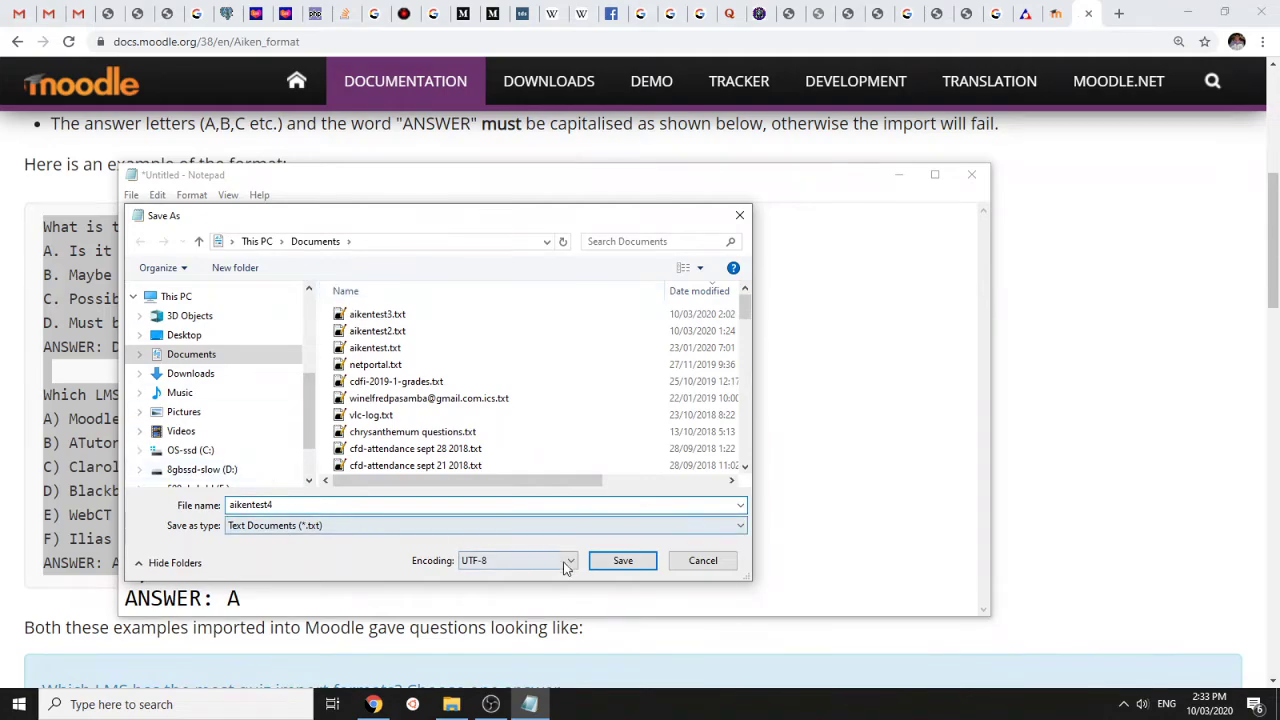
left_click(620, 560)
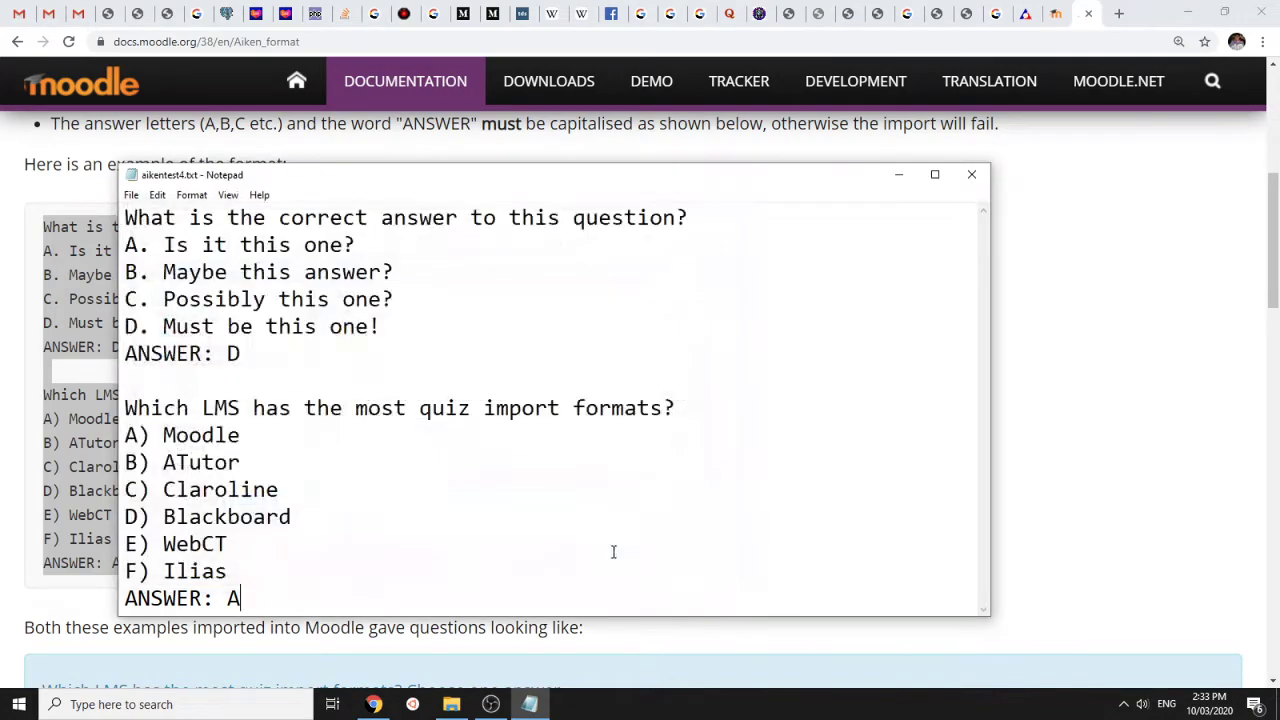
left_click(969, 175)
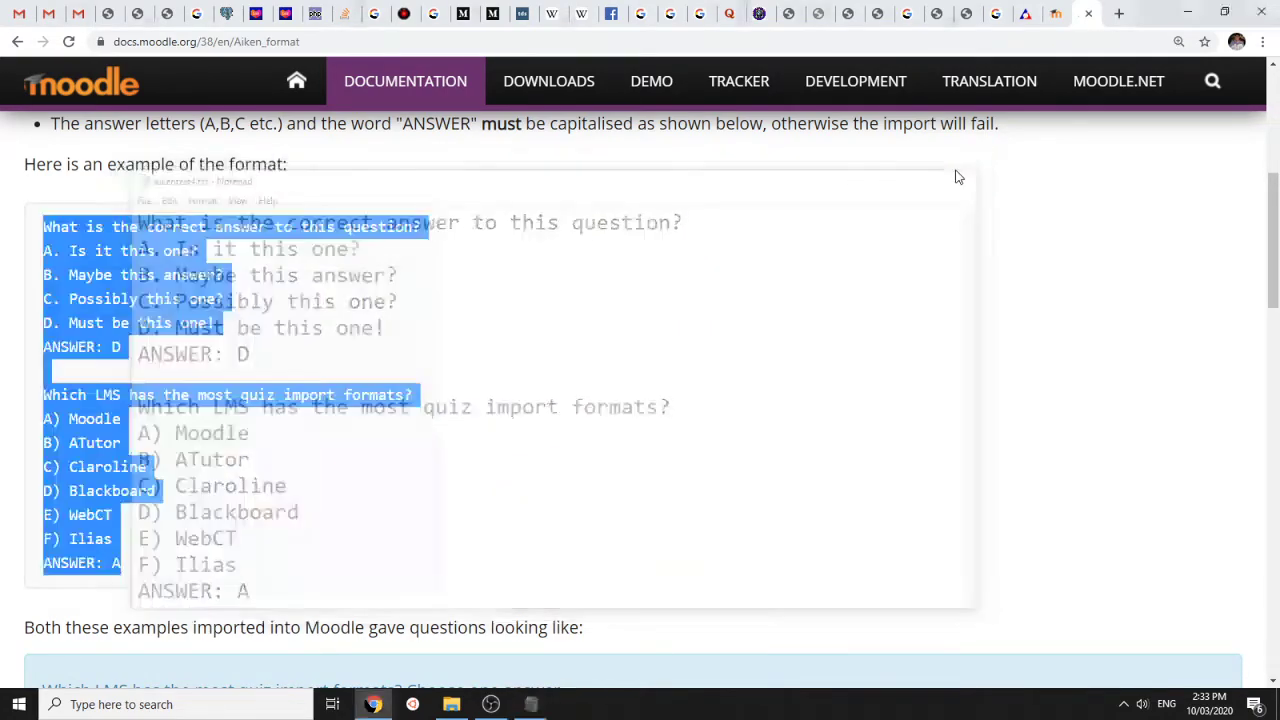
Switch to the Computer Networking course in Moodle and open its full course administration page
left_click(1057, 14)
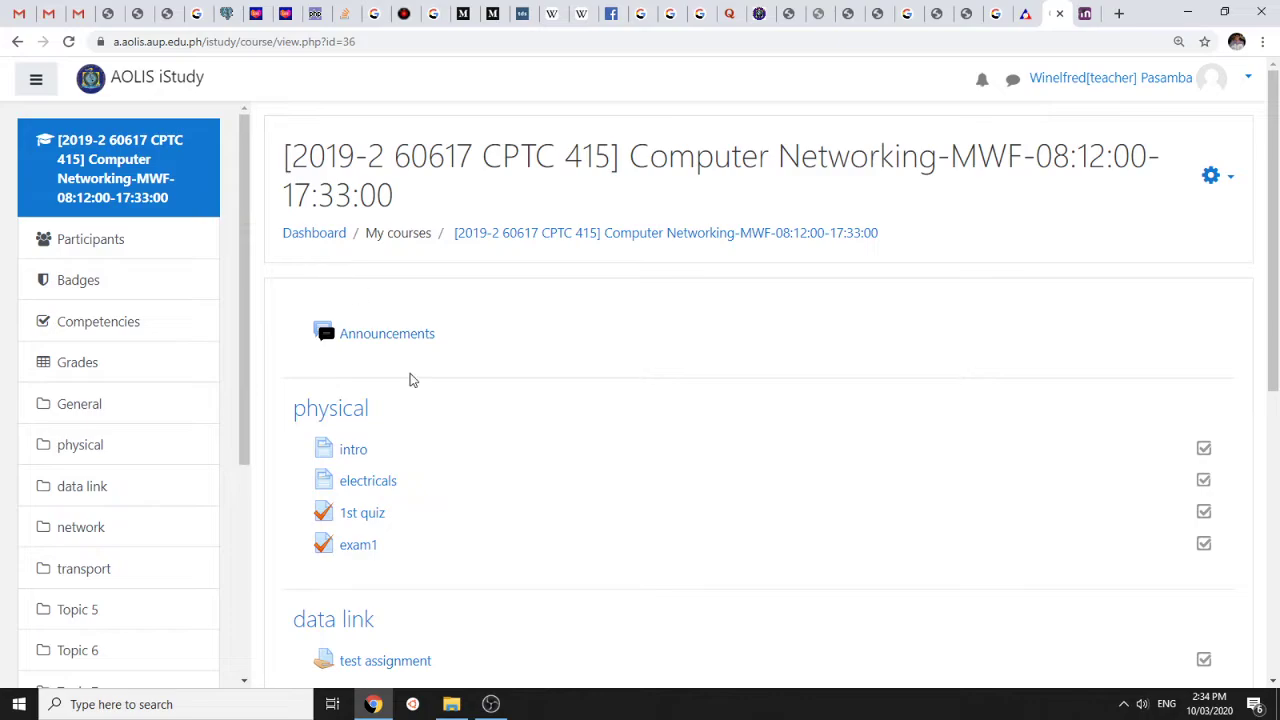
scroll(397, 477, "down", 1)
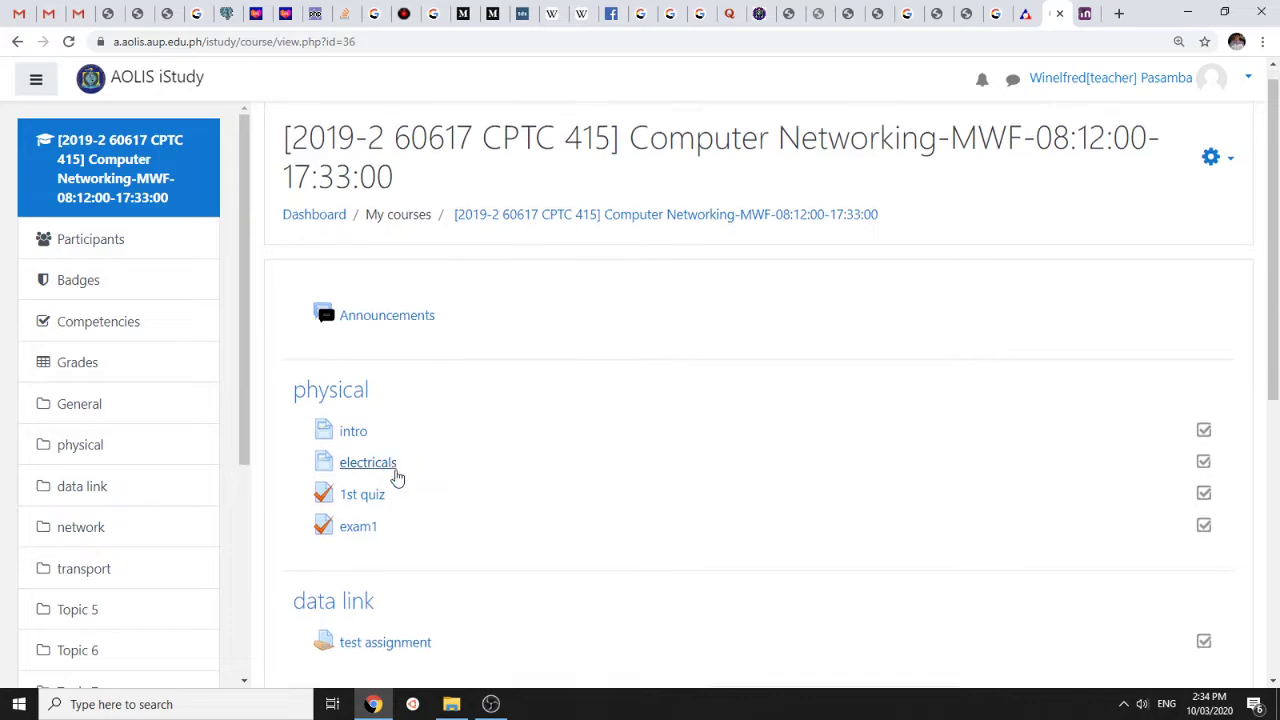
scroll(1193, 172, "up", 1)
left_click(1212, 177)
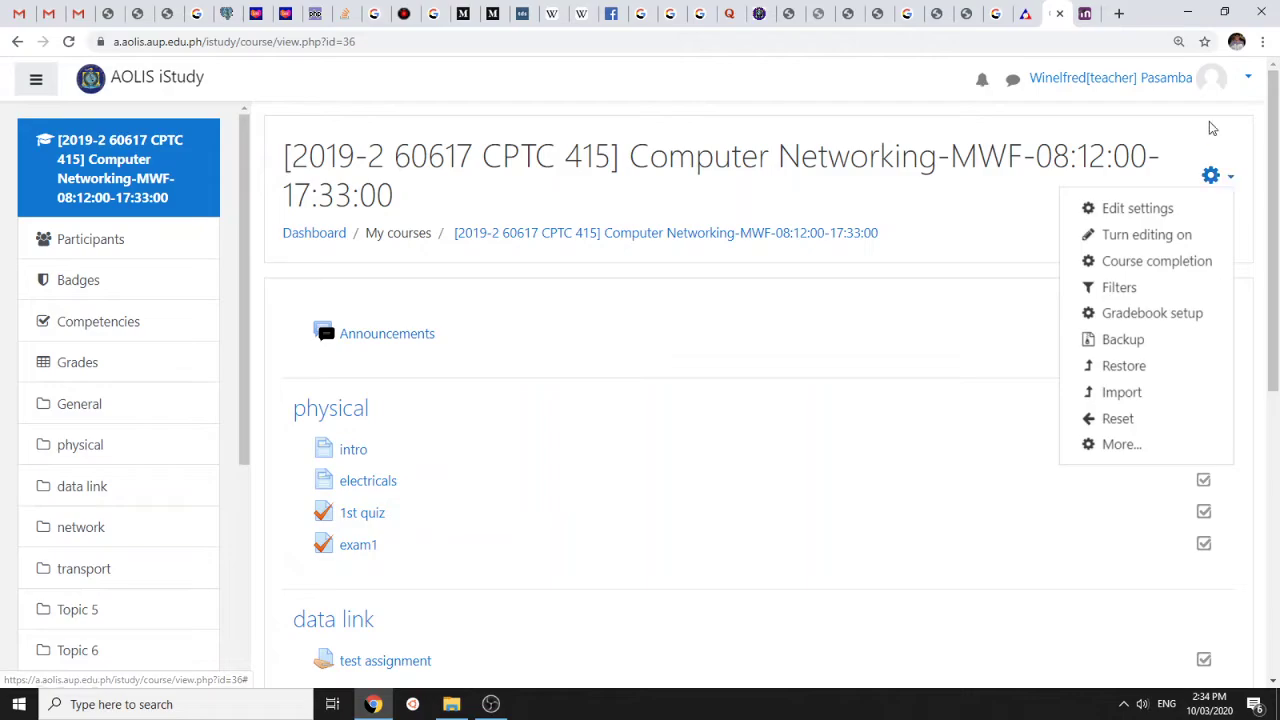
left_click(1213, 162)
left_click(1214, 177)
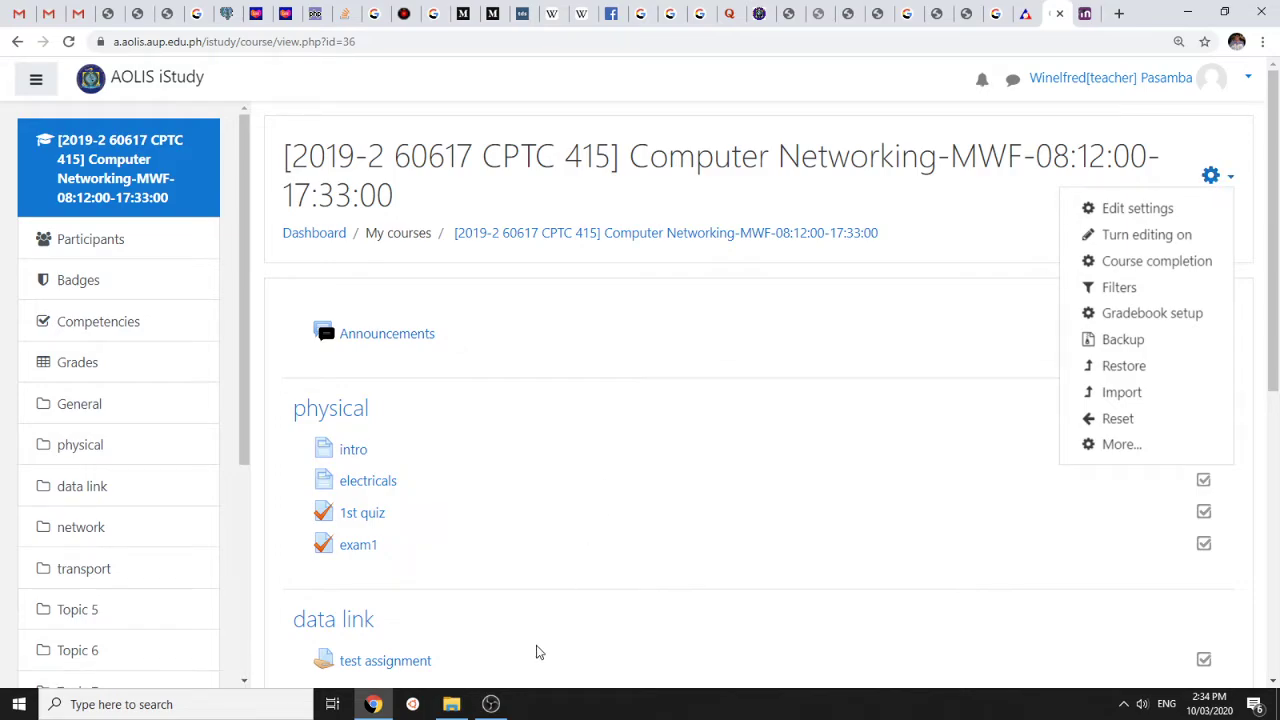
key("alt+Tab")
key("alt+Tab")
key("alt+Tab")
left_click(1216, 180)
left_click(1214, 178)
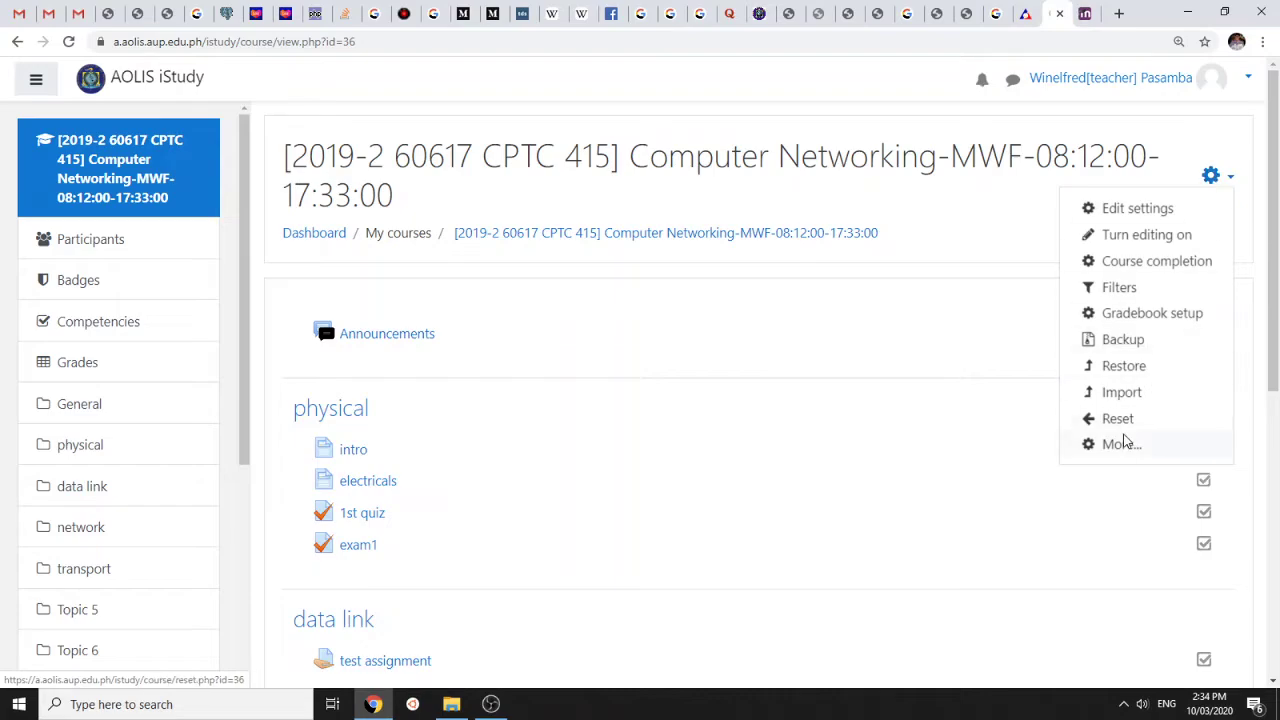
left_click(1118, 445)
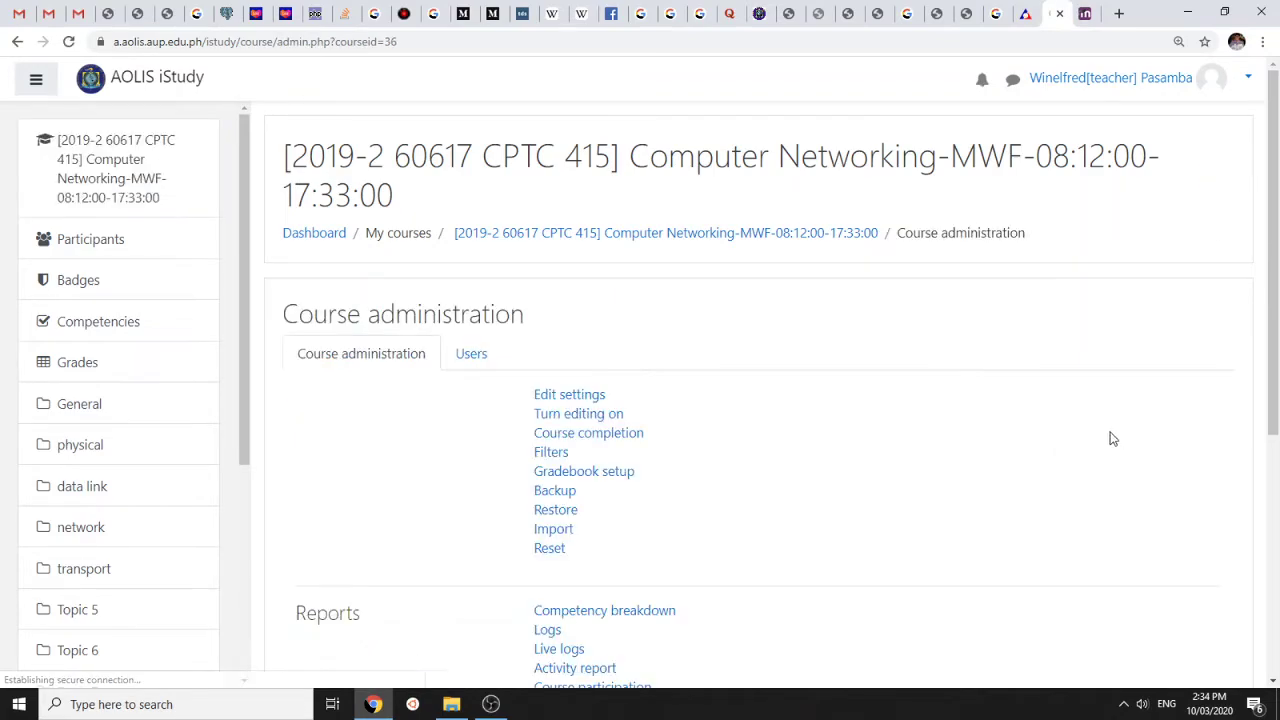
Open the question bank's import page for the course and choose Aiken format as the file format
scroll(866, 414, "down", 4)
scroll(805, 393, "up", 4)
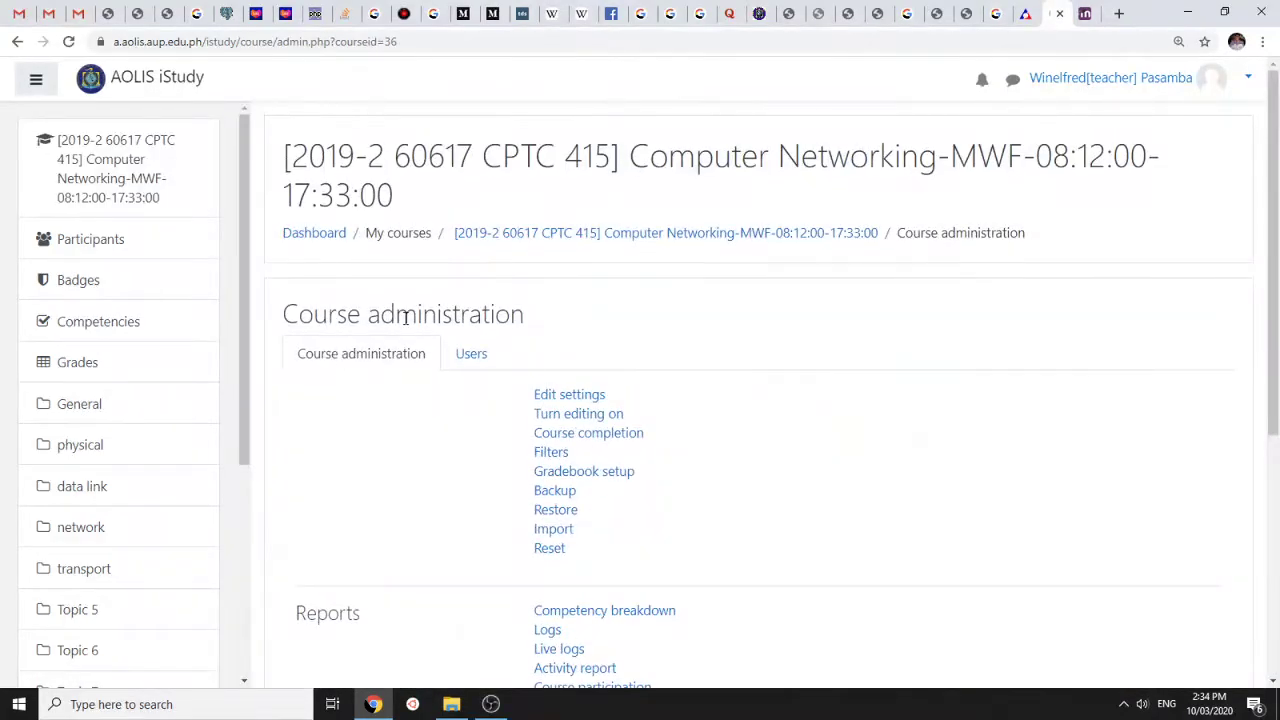
scroll(667, 303, "down", 4)
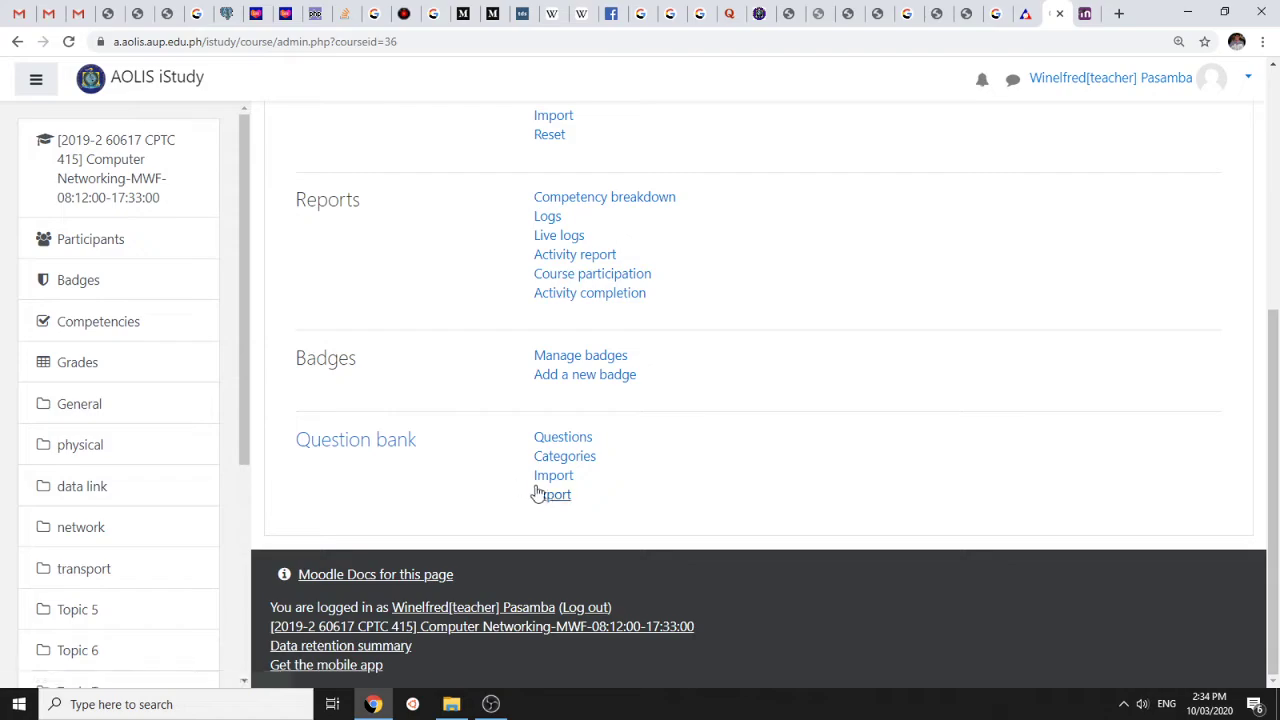
left_click(552, 476)
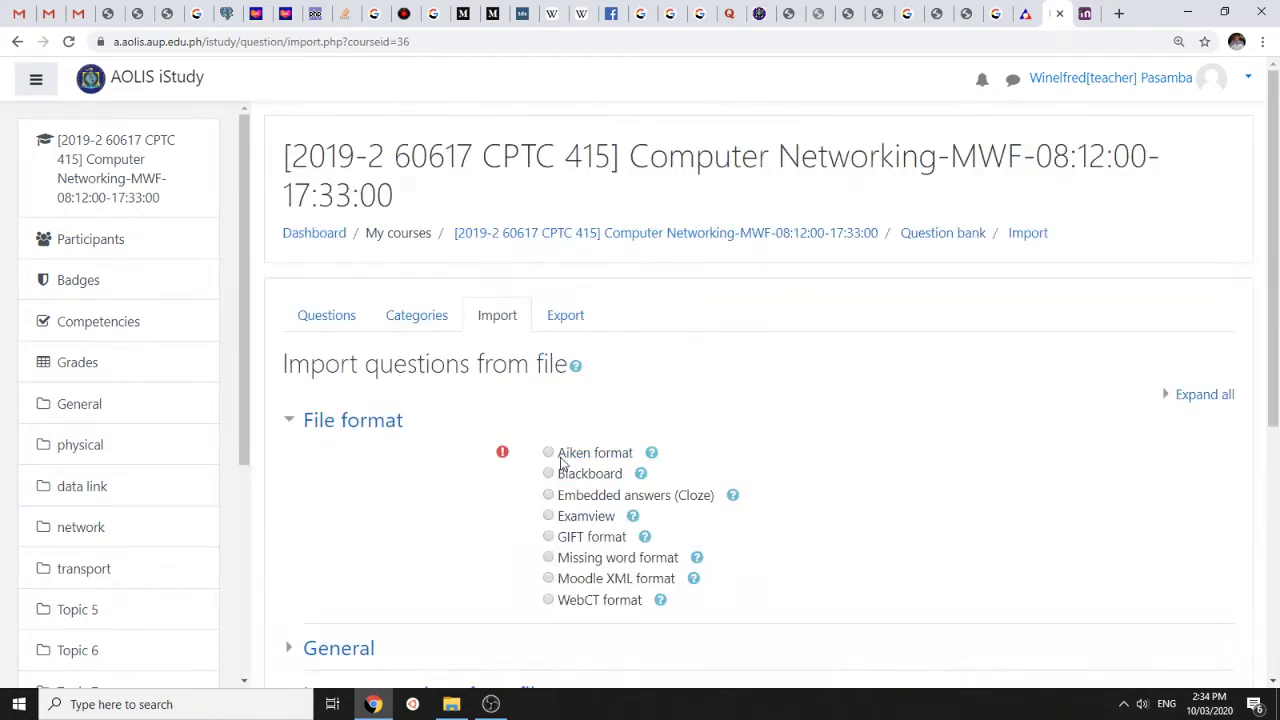
scroll(567, 441, "down", 1)
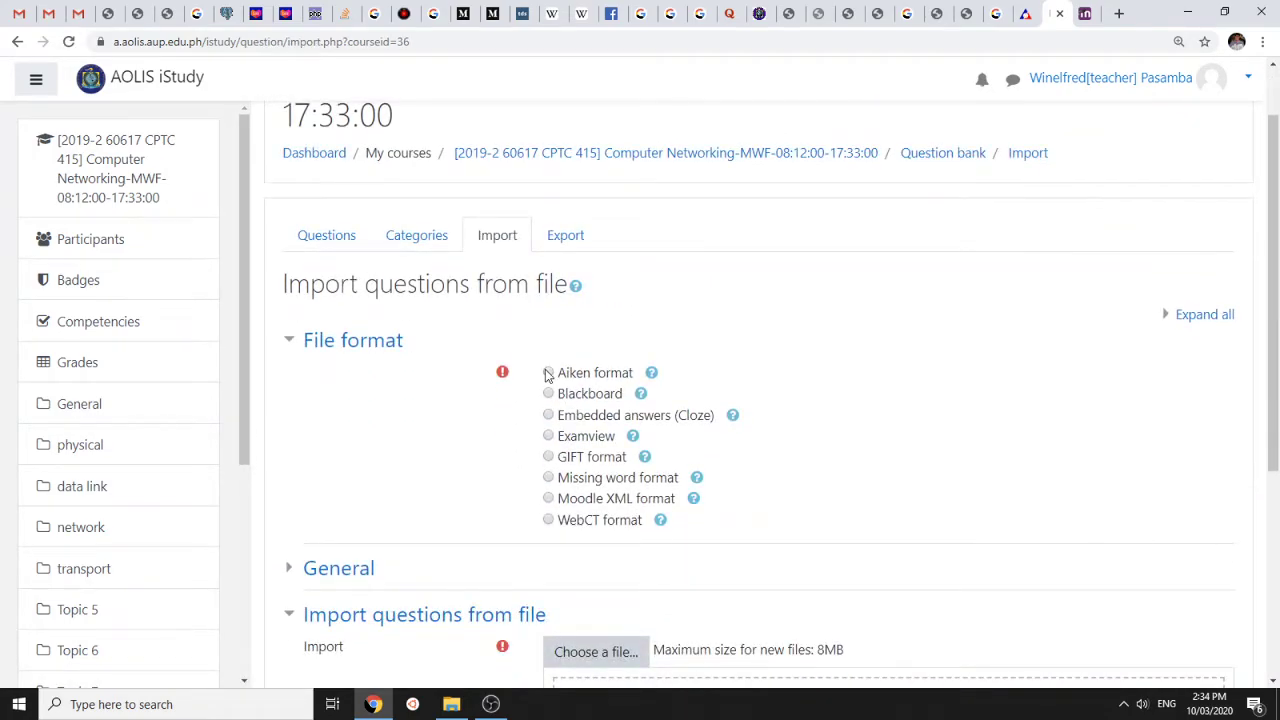
left_click(548, 373)
Upload aikentest4.txt from Documents as the file to import questions from
scroll(486, 374, "down", 3)
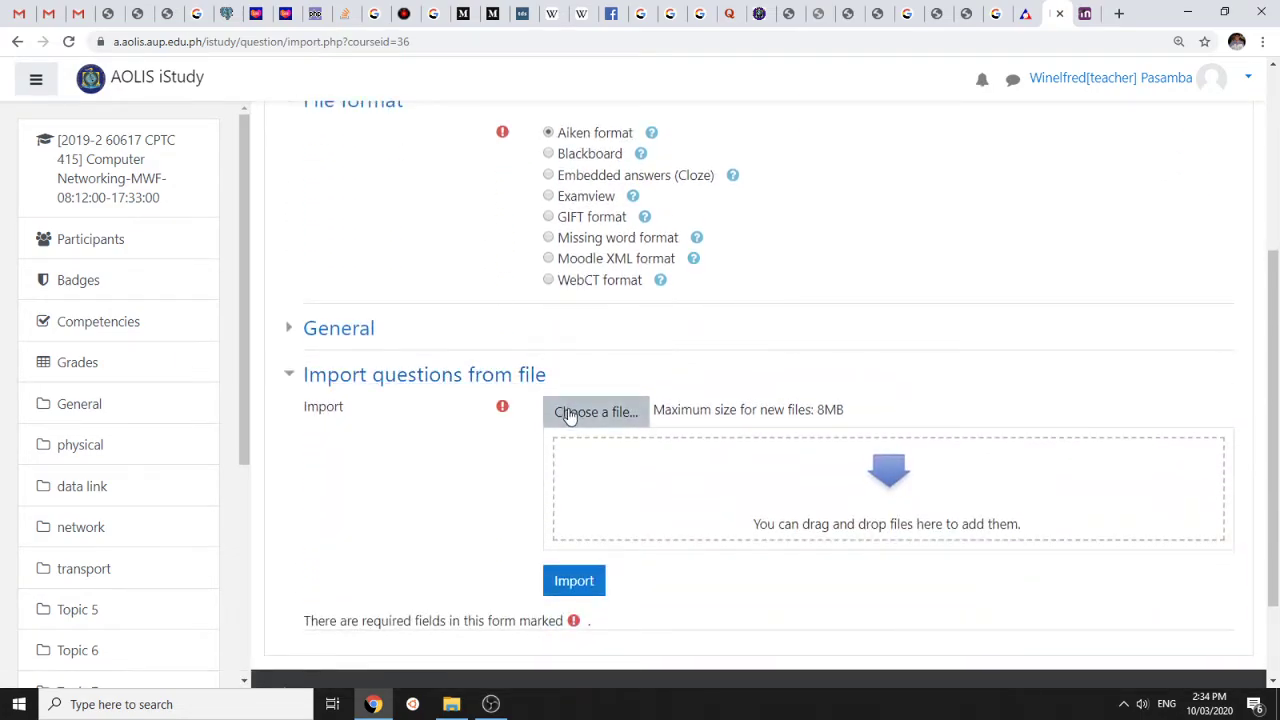
left_click(569, 413)
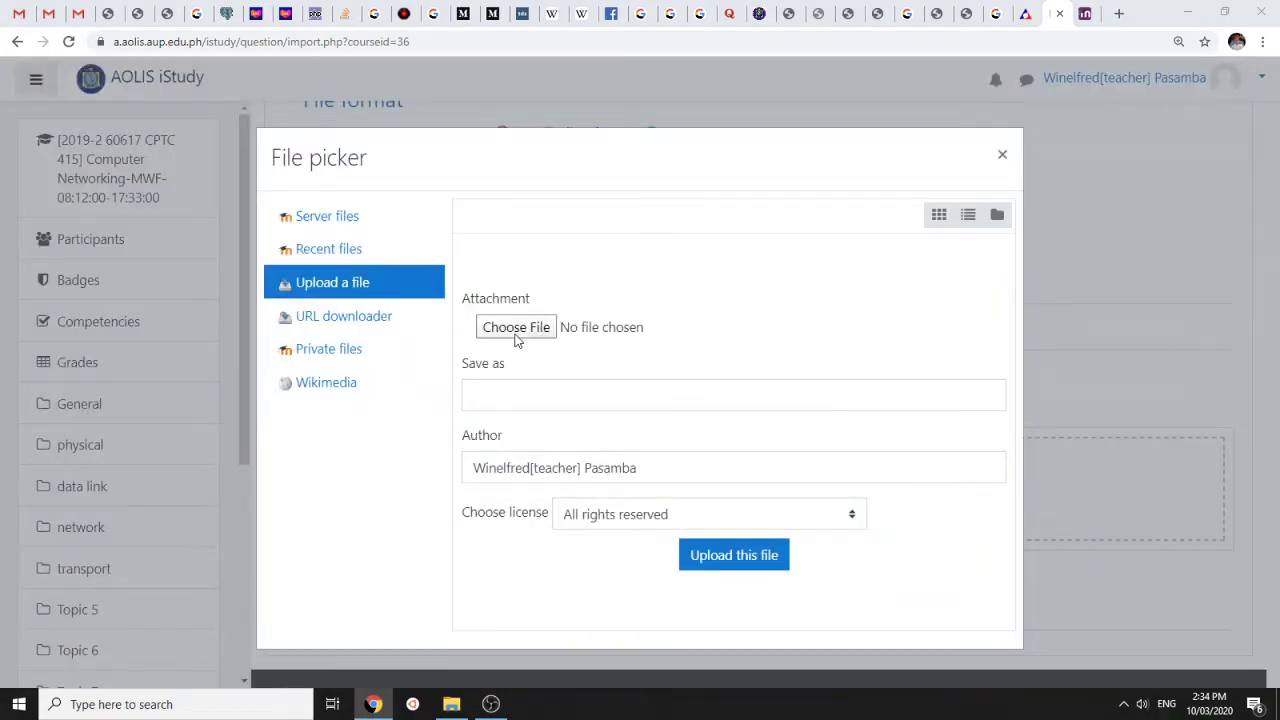
left_click(516, 329)
left_click(192, 111)
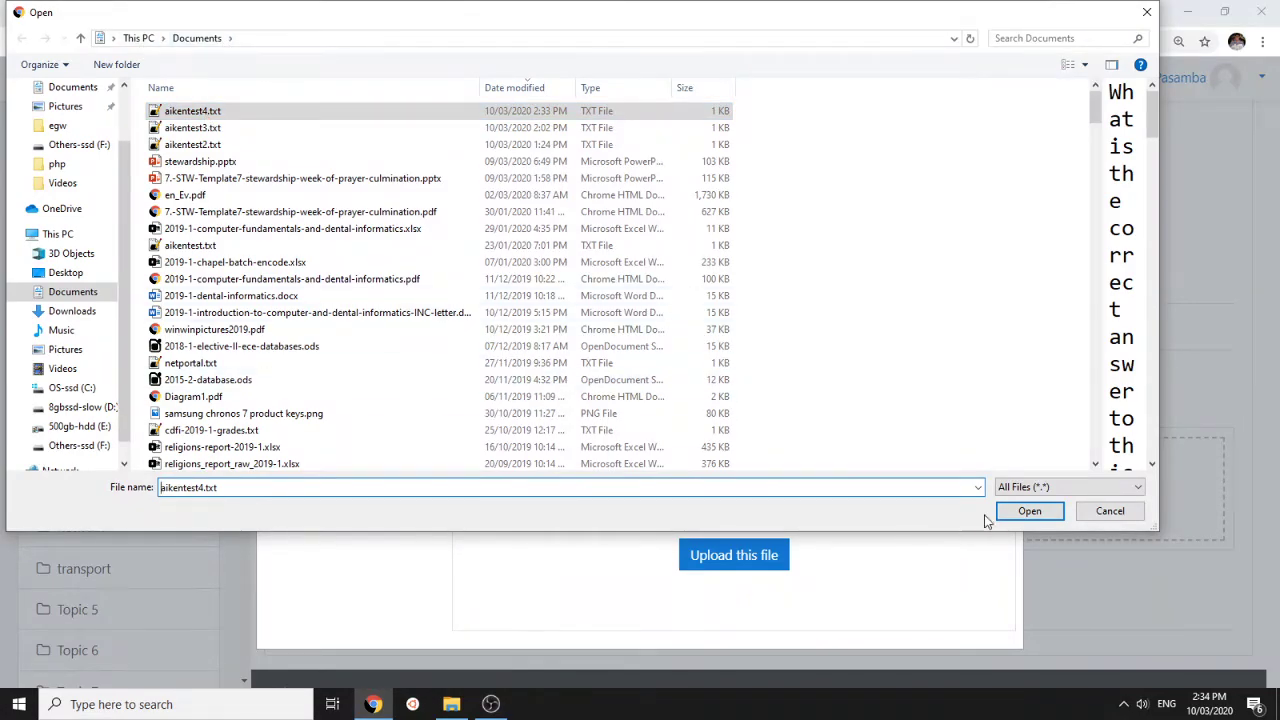
left_click(1025, 514)
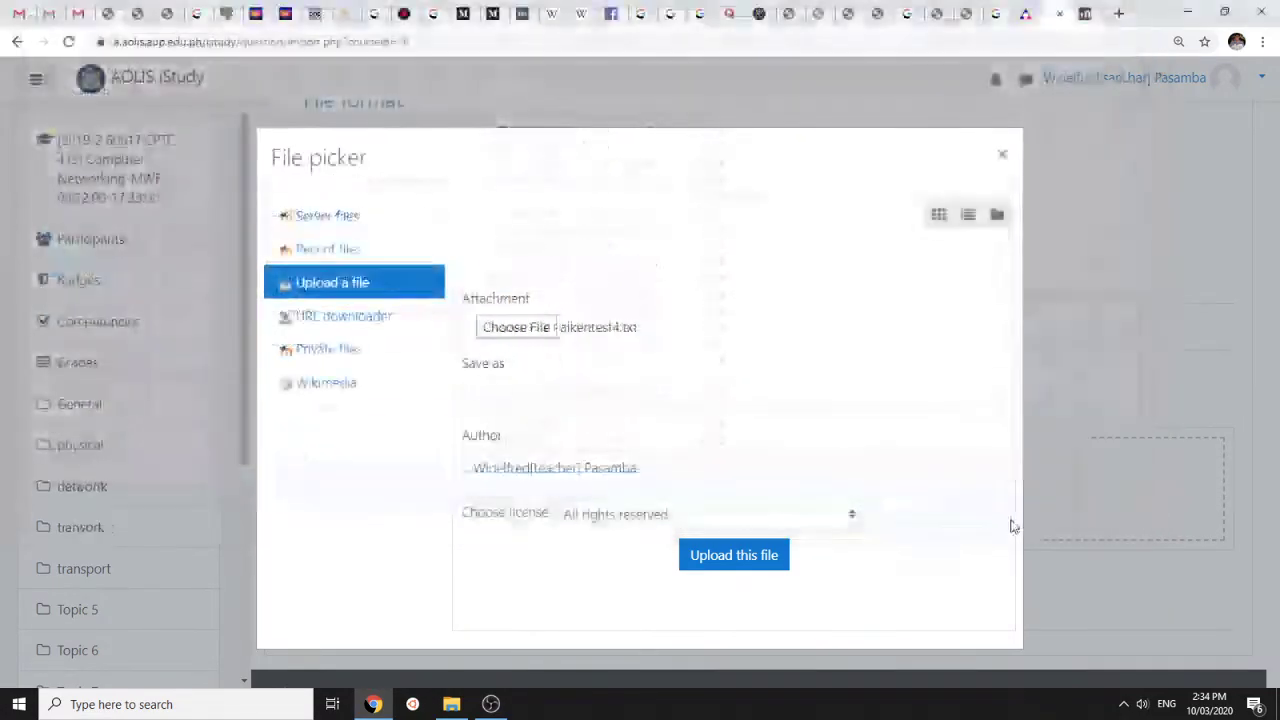
left_click(737, 555)
Import the questions from the uploaded file and continue to the question bank to check the list
scroll(611, 423, "up", 2)
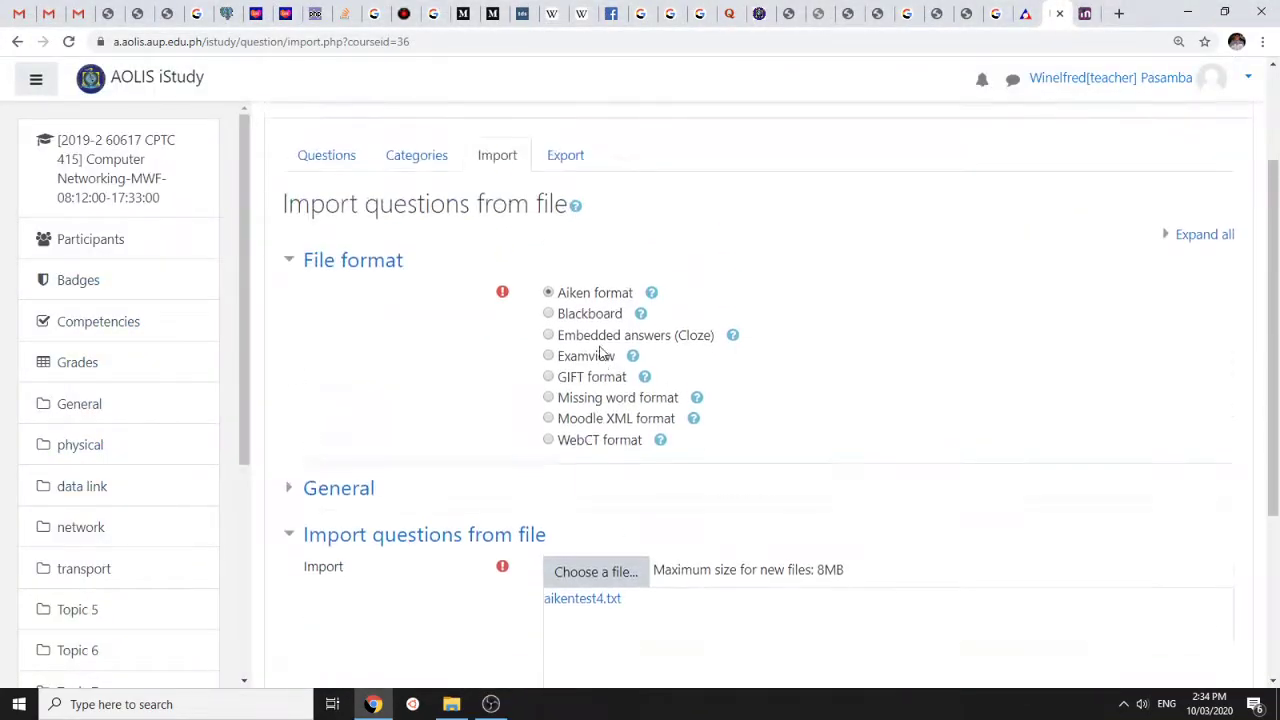
scroll(512, 350, "down", 3)
left_click(578, 458)
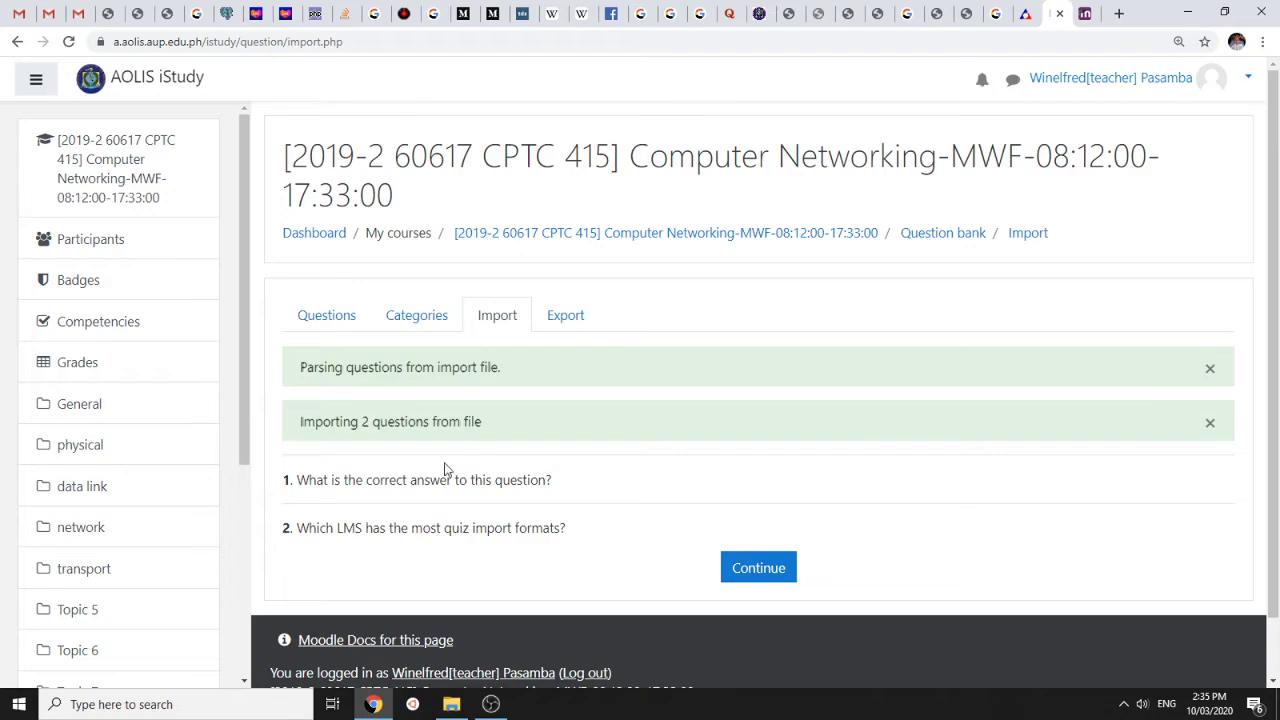
left_click(758, 568)
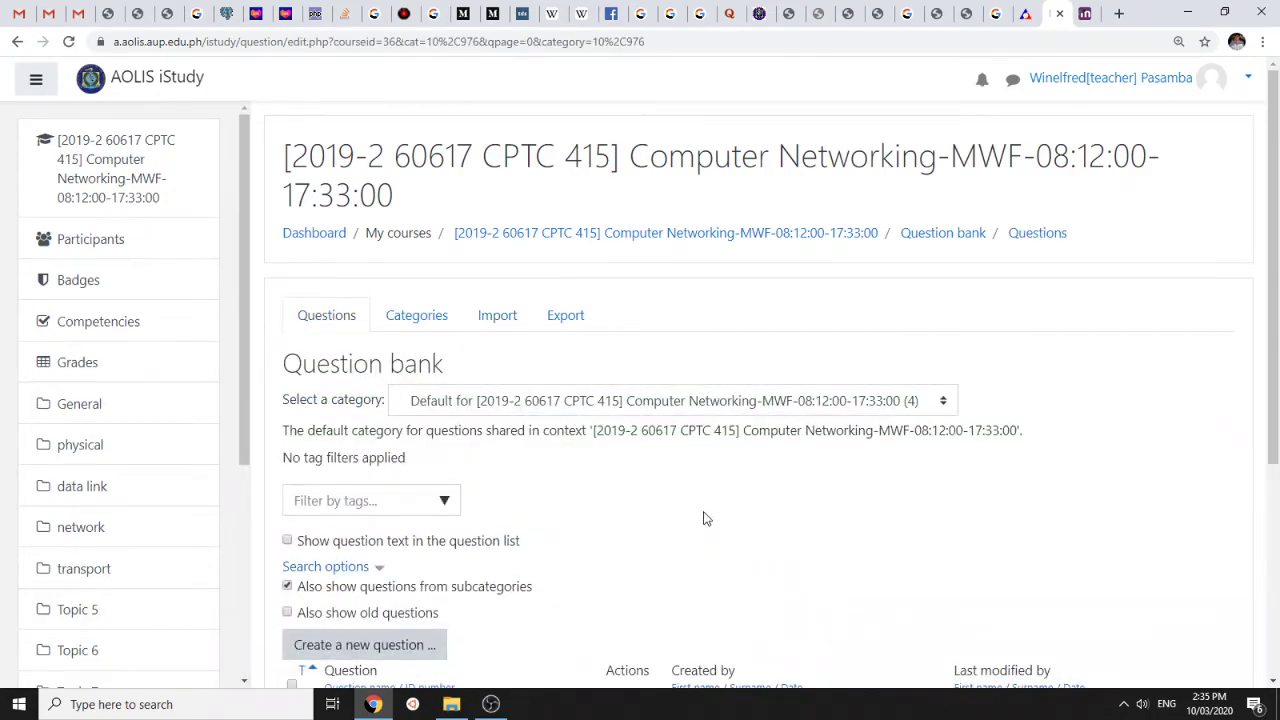
scroll(703, 515, "down", 2)
scroll(420, 465, "down", 2)
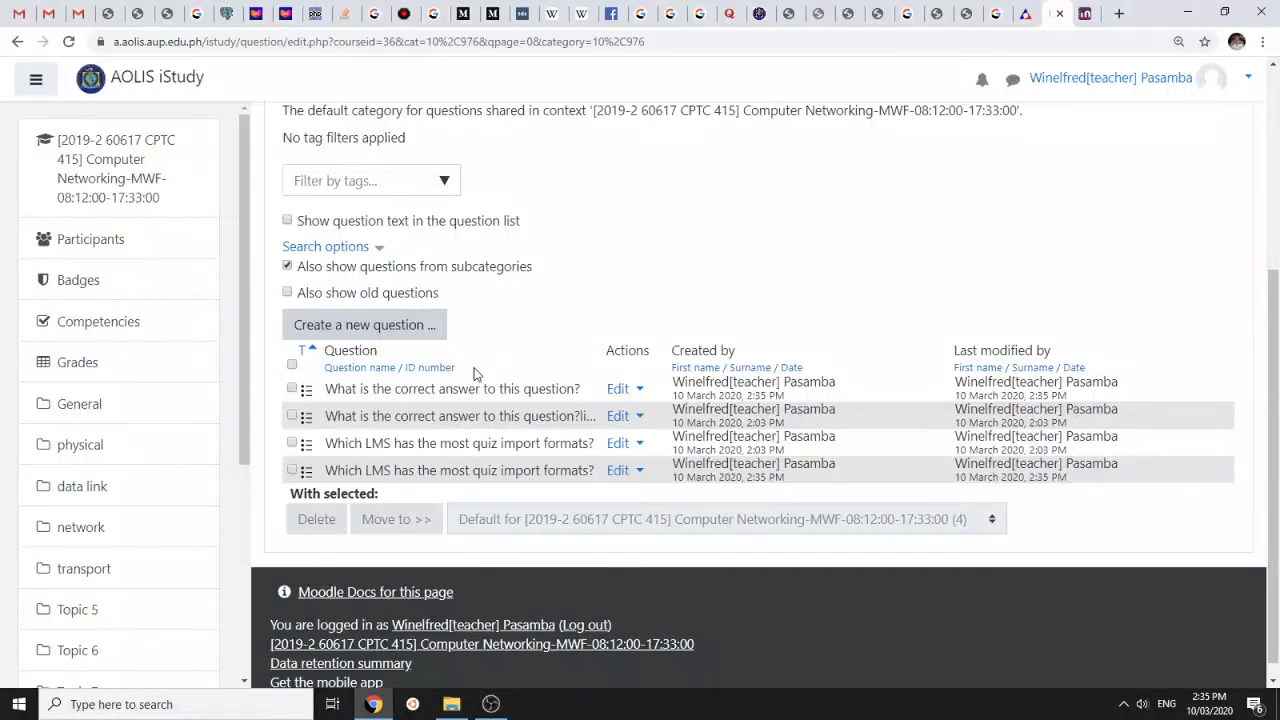
Load aolis.aup.edu.ph/wingp/tests/ in a new browser tab and open the answers for the Quite Comprehensive Examination in Computer Networks
left_click(1119, 17)
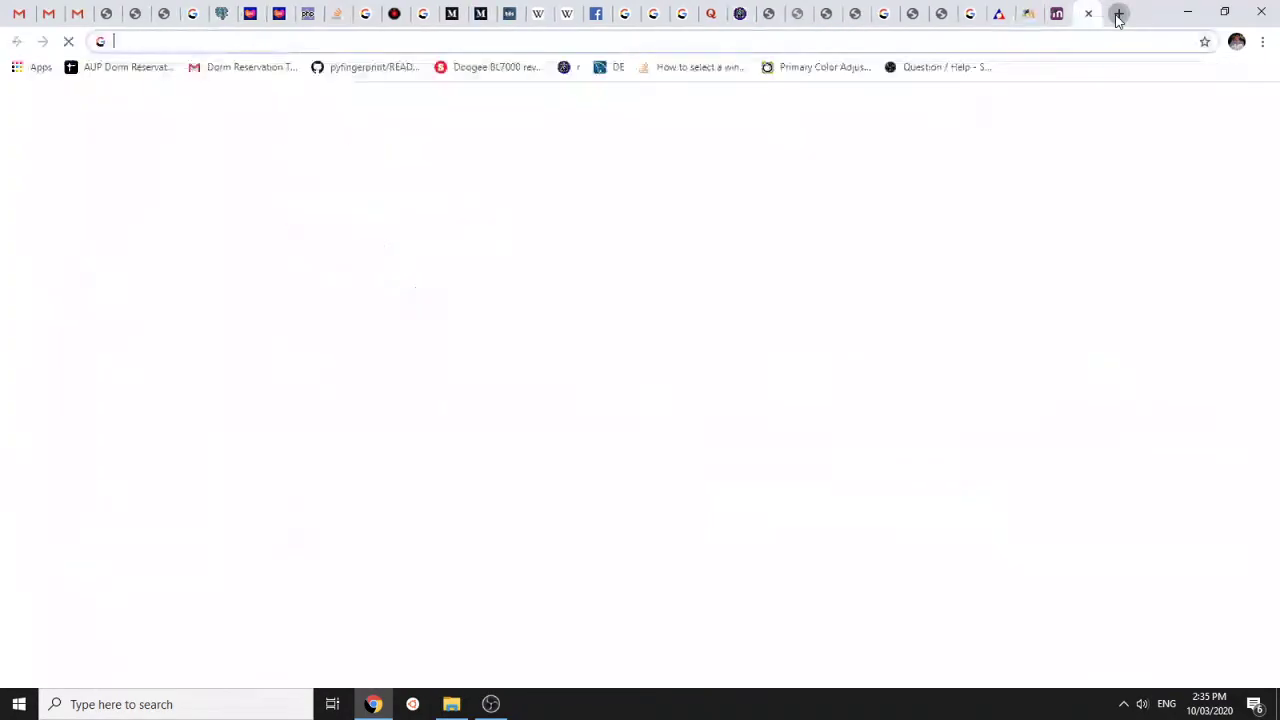
type("wingp tests")
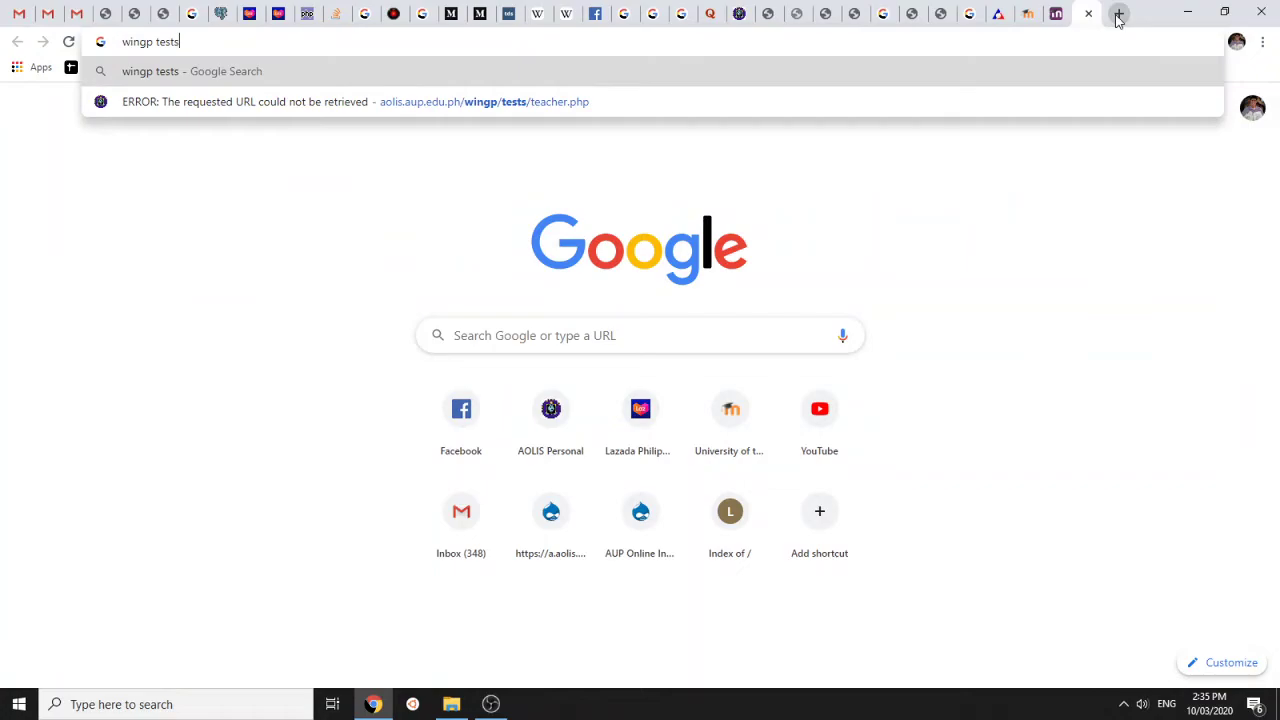
key("Down")
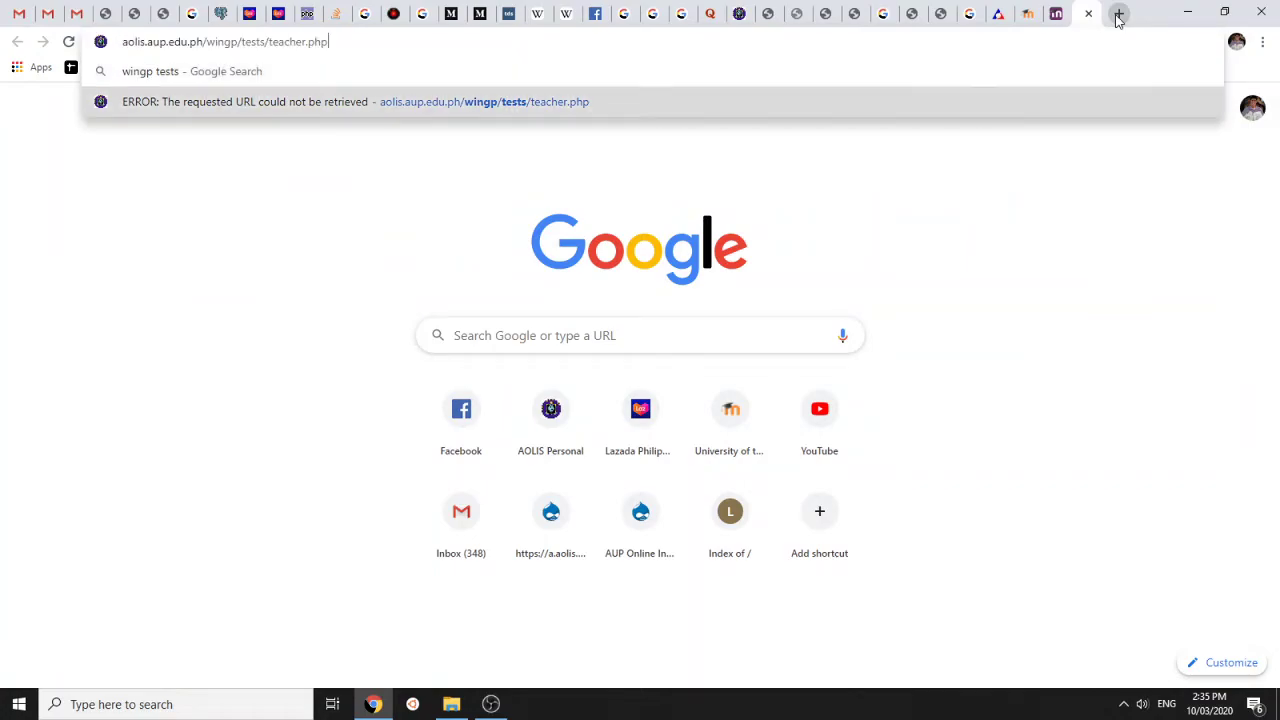
key("BackSpace")
key("BackSpace")
key("BackSpace")
key("BackSpace")
key("BackSpace")
key("BackSpace")
key("BackSpace")
key("BackSpace")
key("BackSpace")
key("BackSpace")
key("BackSpace")
key("Return")
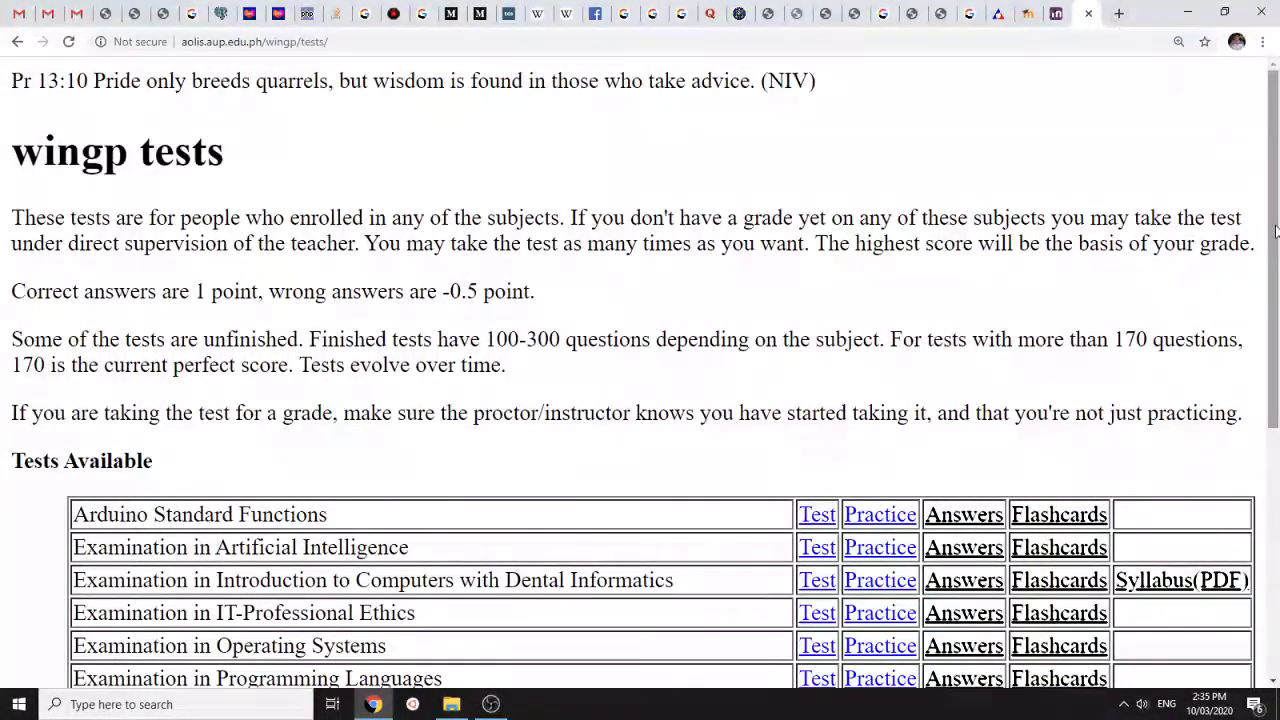
scroll(887, 226, "down", 2)
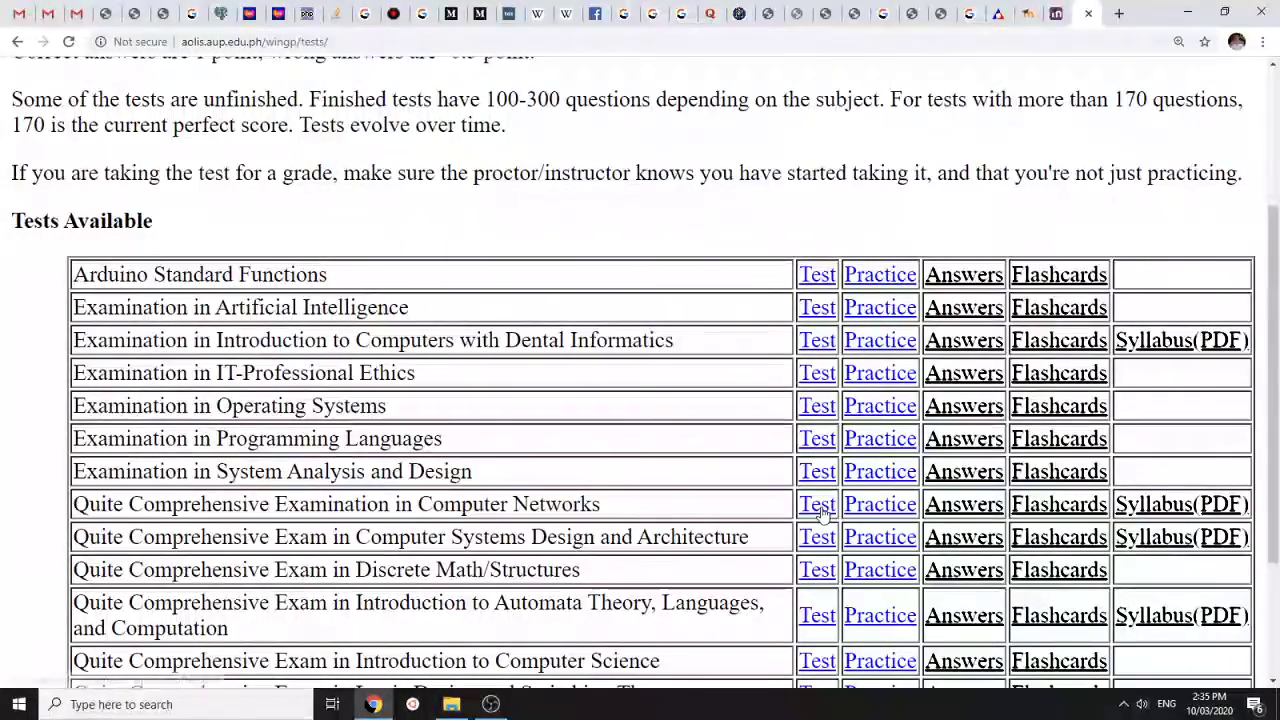
left_click(943, 508)
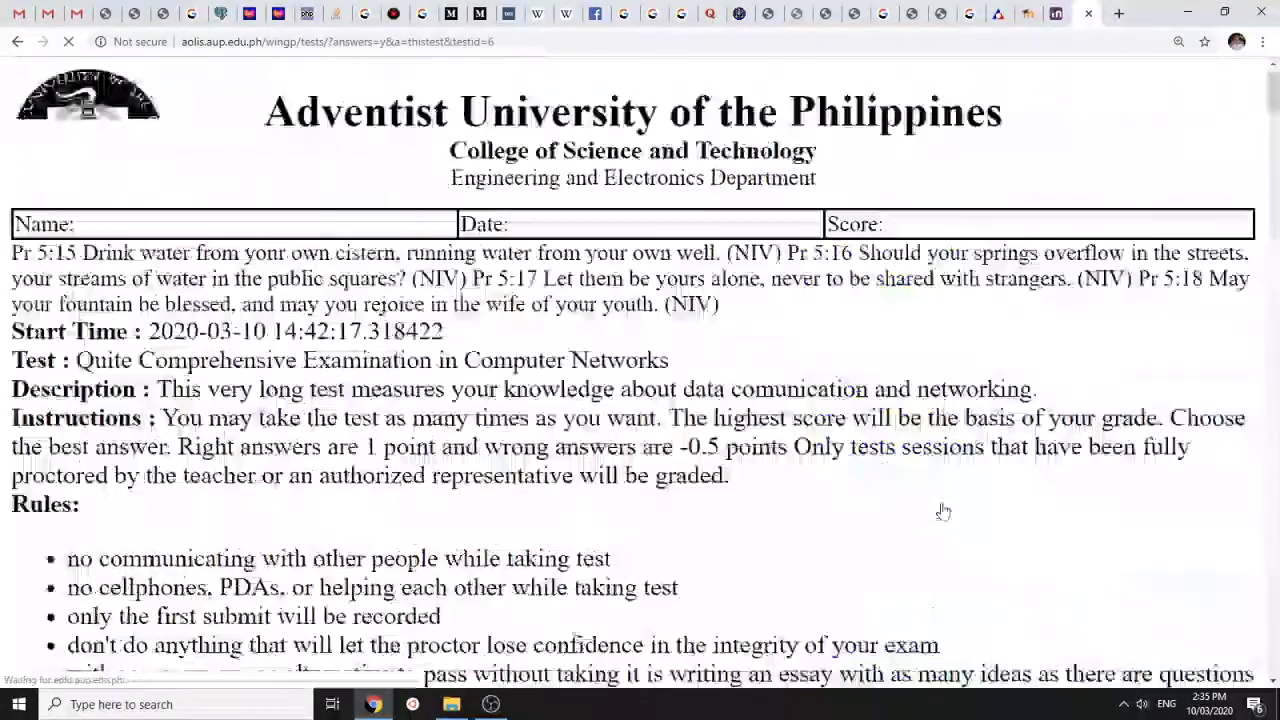
Copy the exam's last two questions, 278 and 279, together with all their answer choices
scroll(758, 438, "down", 1)
scroll(765, 436, "down", 3)
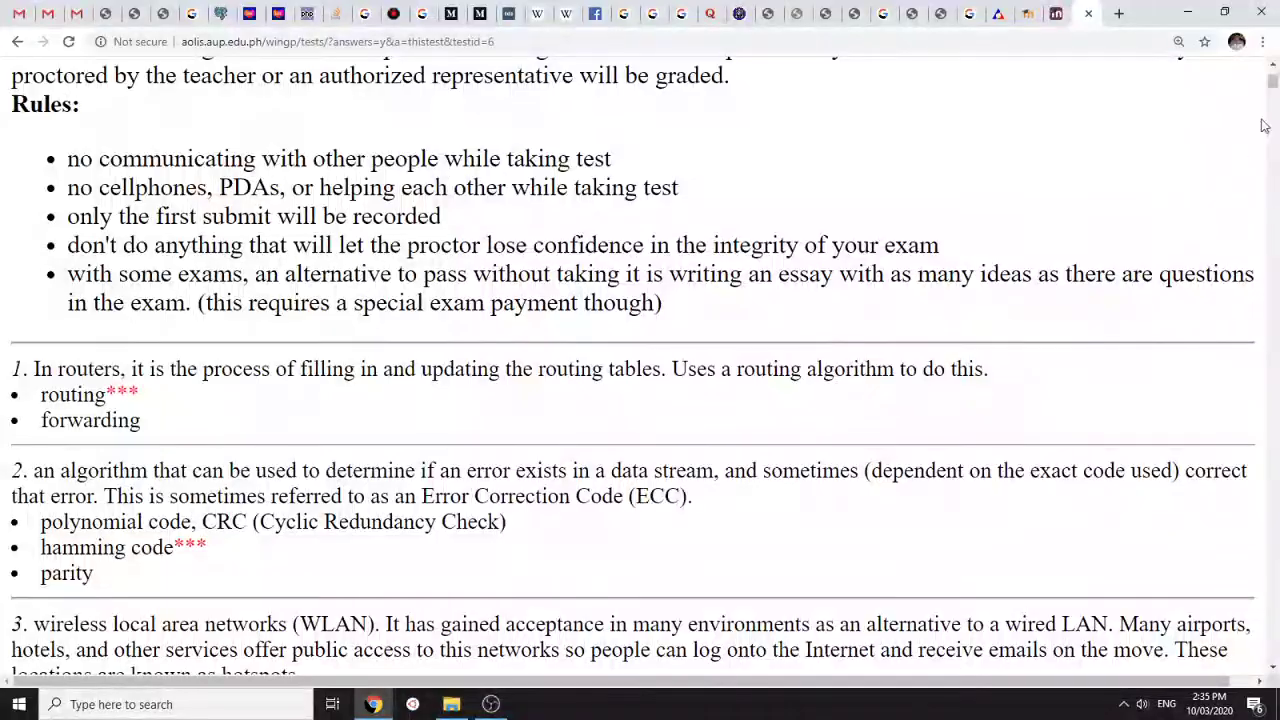
left_click_drag(1275, 87, 1272, 652)
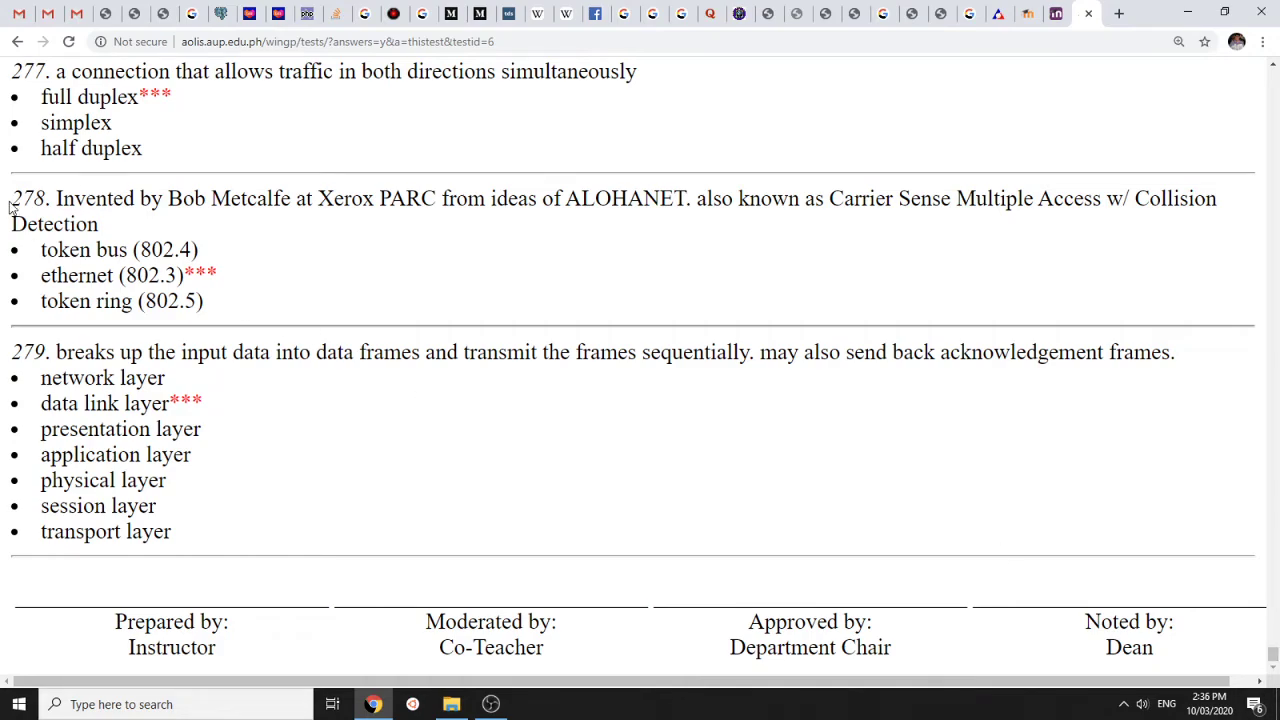
left_click_drag(14, 198, 270, 531)
key("ctrl+c")
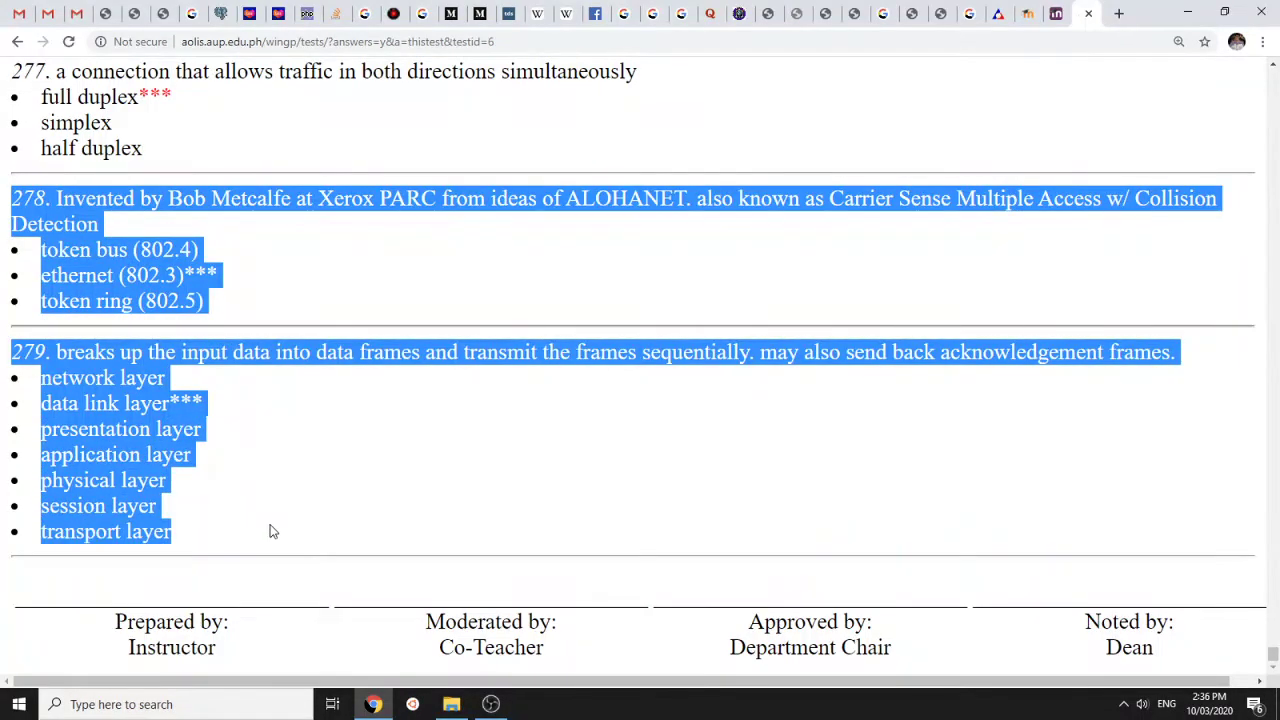
right_click(126, 432)
left_click(136, 446)
Open a new Notepad document, paste the two copied networking questions and maximize the window
left_click(234, 704)
type("note")
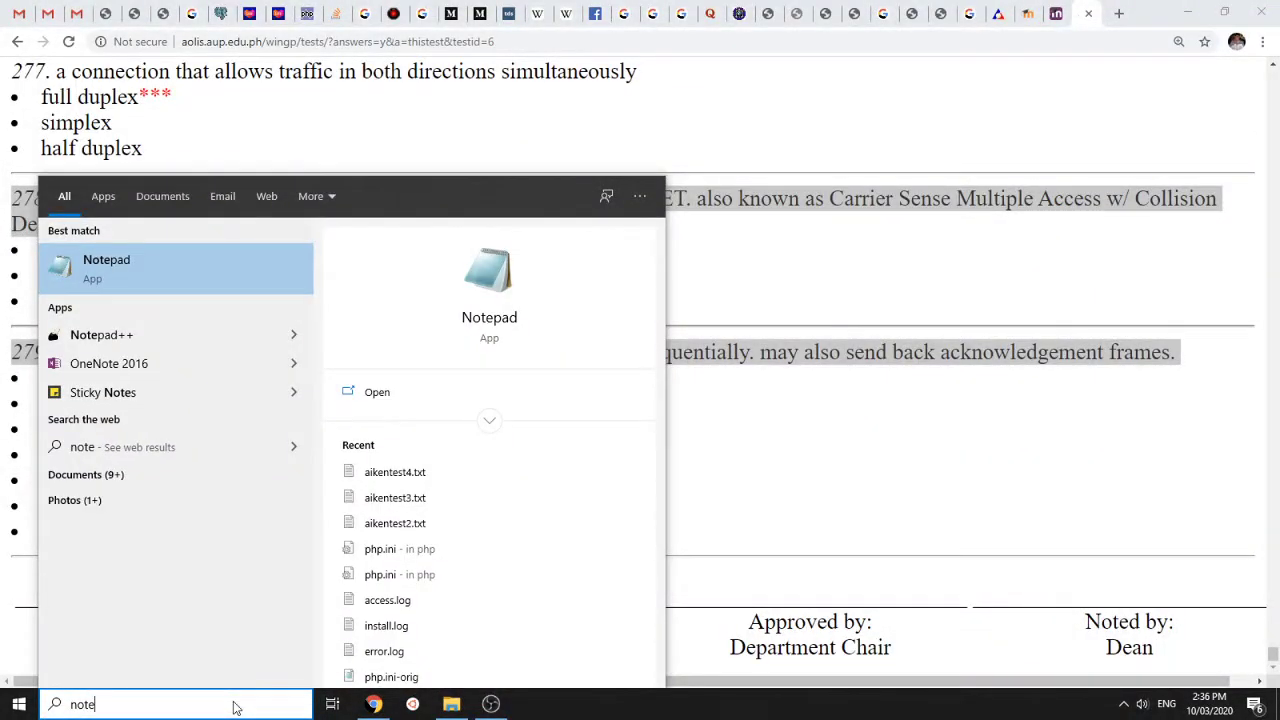
key("Return")
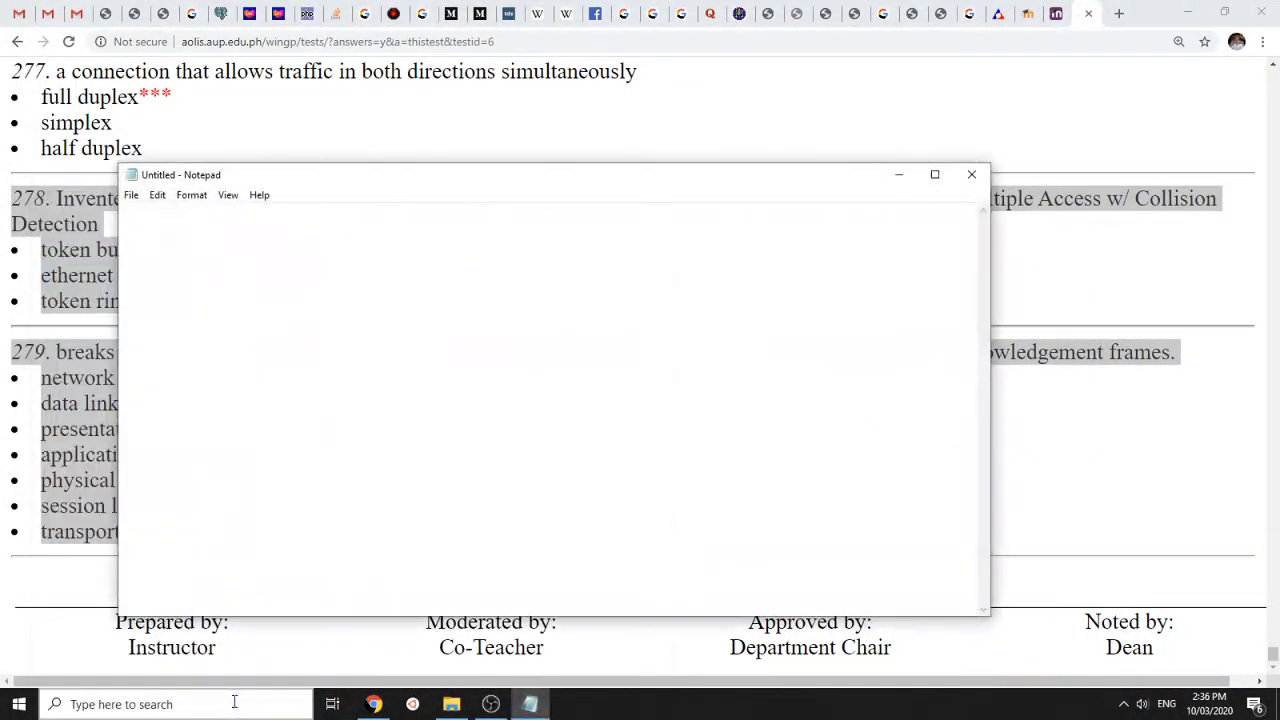
key("ctrl+v")
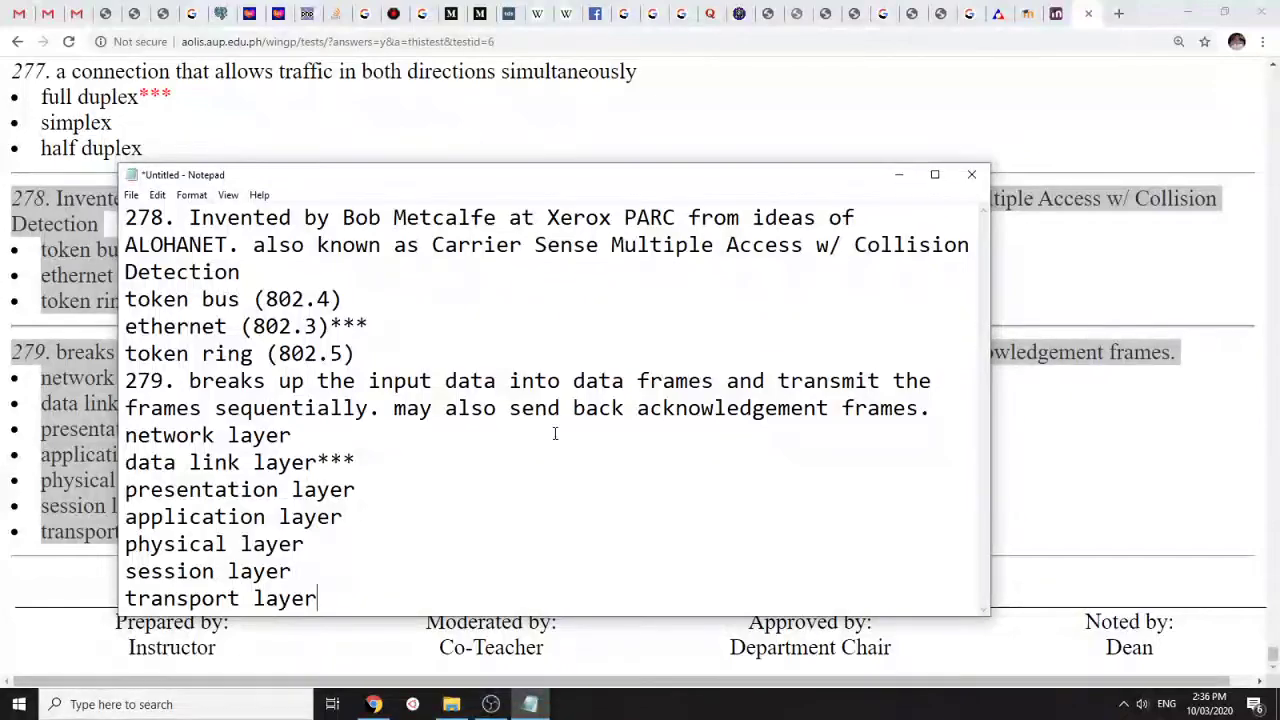
left_click(934, 174)
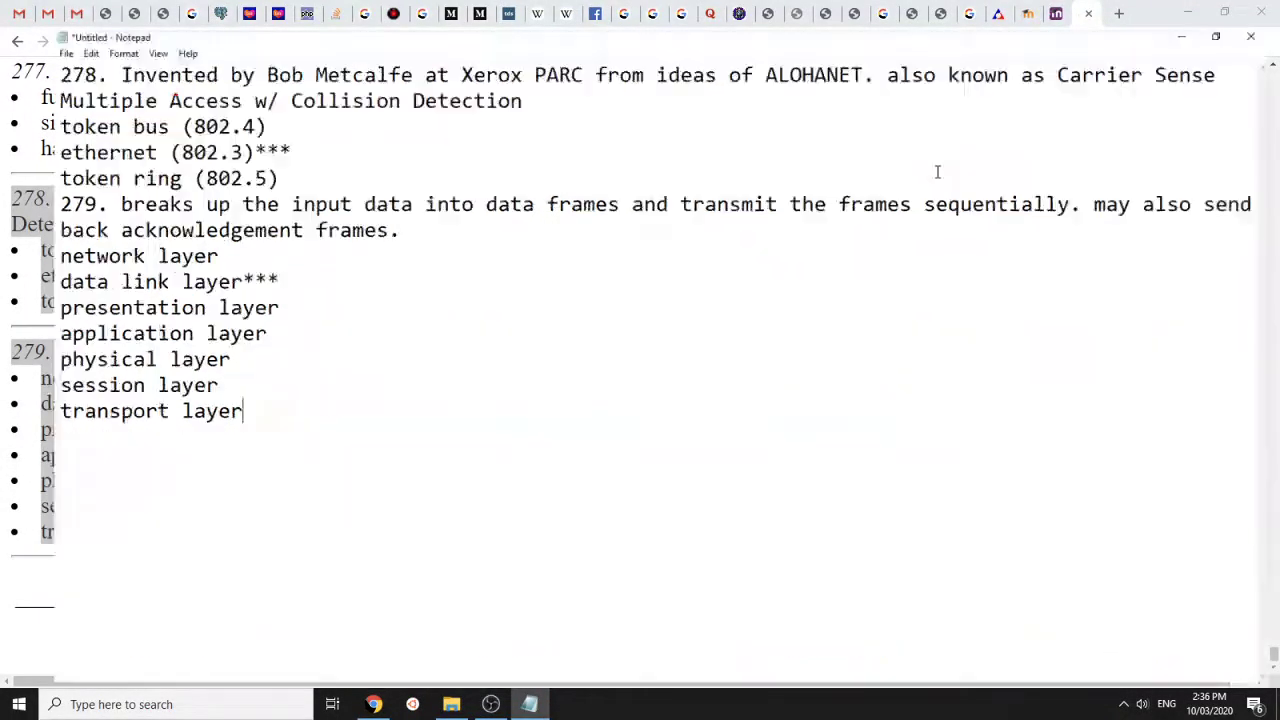
Delete the number 278 from the first question and prefix the four lines from "Multiple Access" to "token ring" with A., B., C. and D
left_click_drag(70, 48, 6, 48)
key("BackSpace")
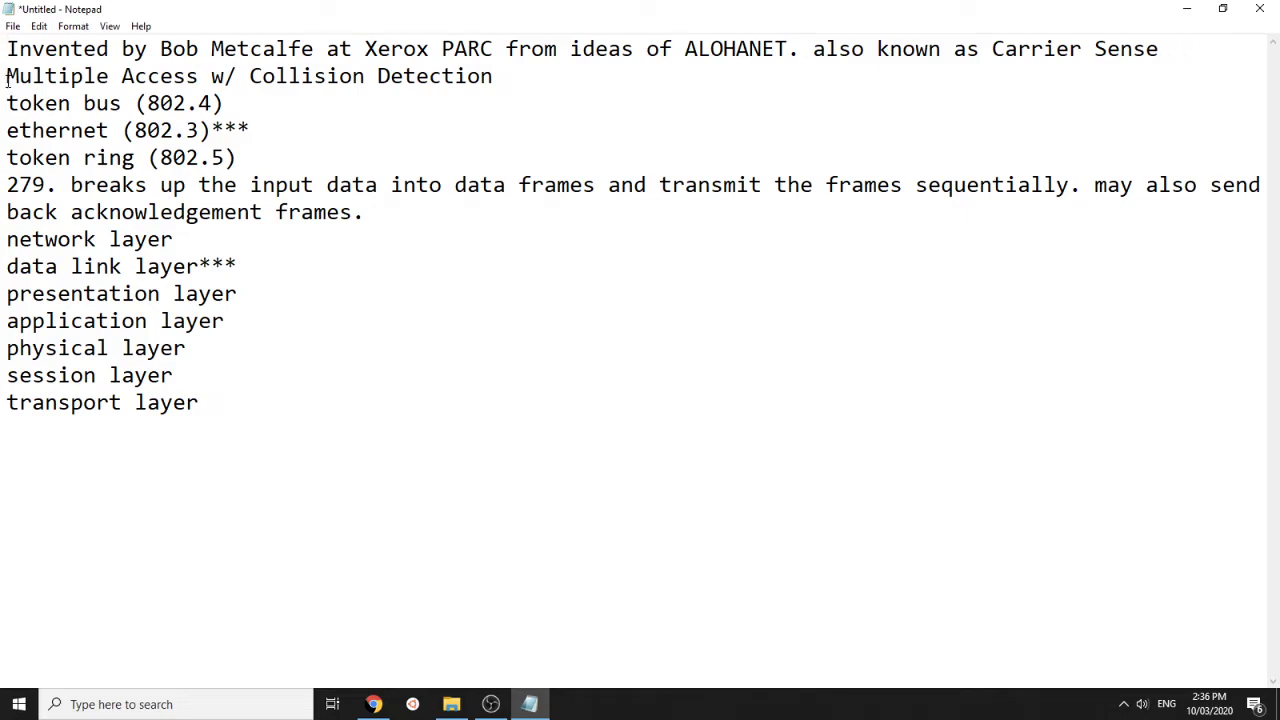
type("A.")
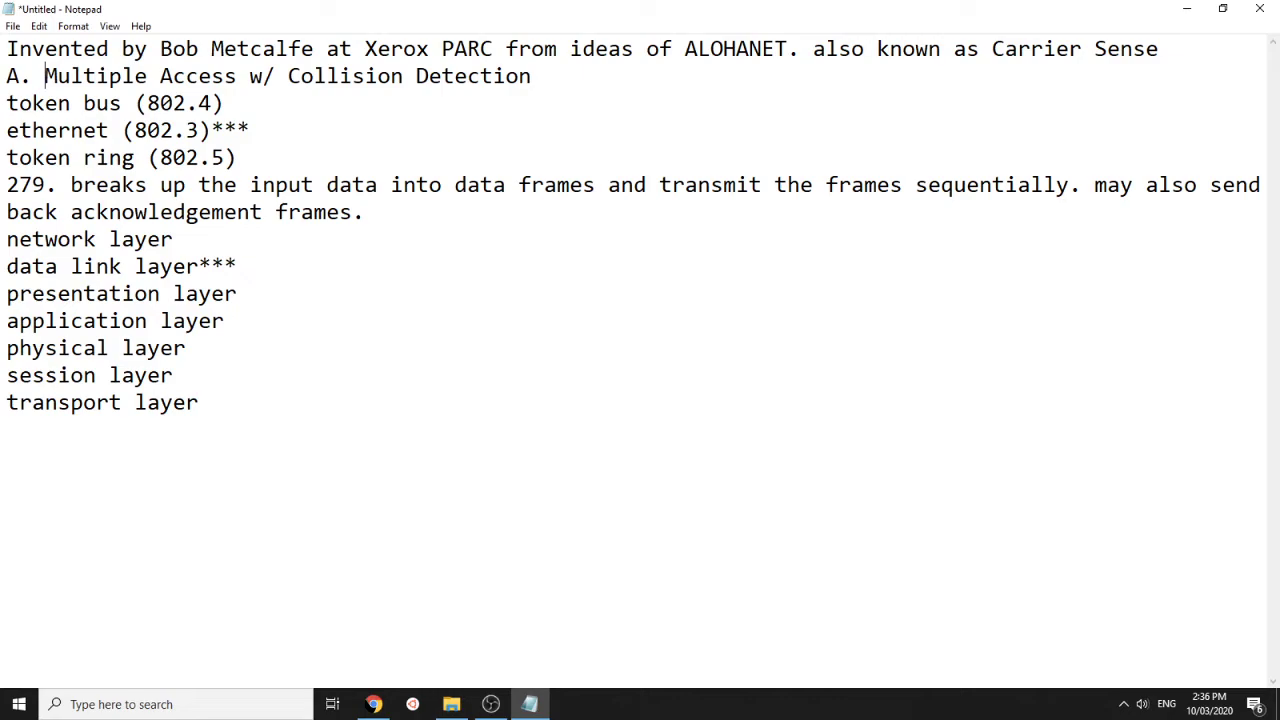
left_click(7, 102)
type("B.")
left_click(8, 129)
type("C. ")
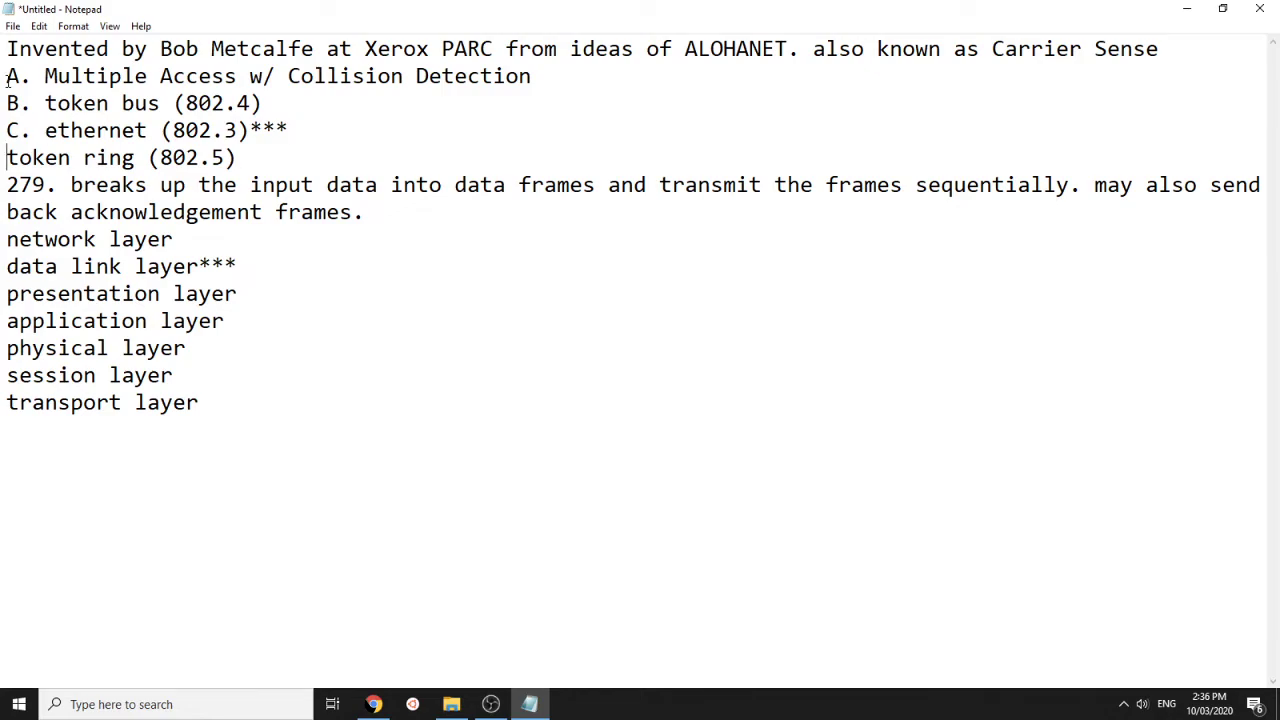
type("D.")
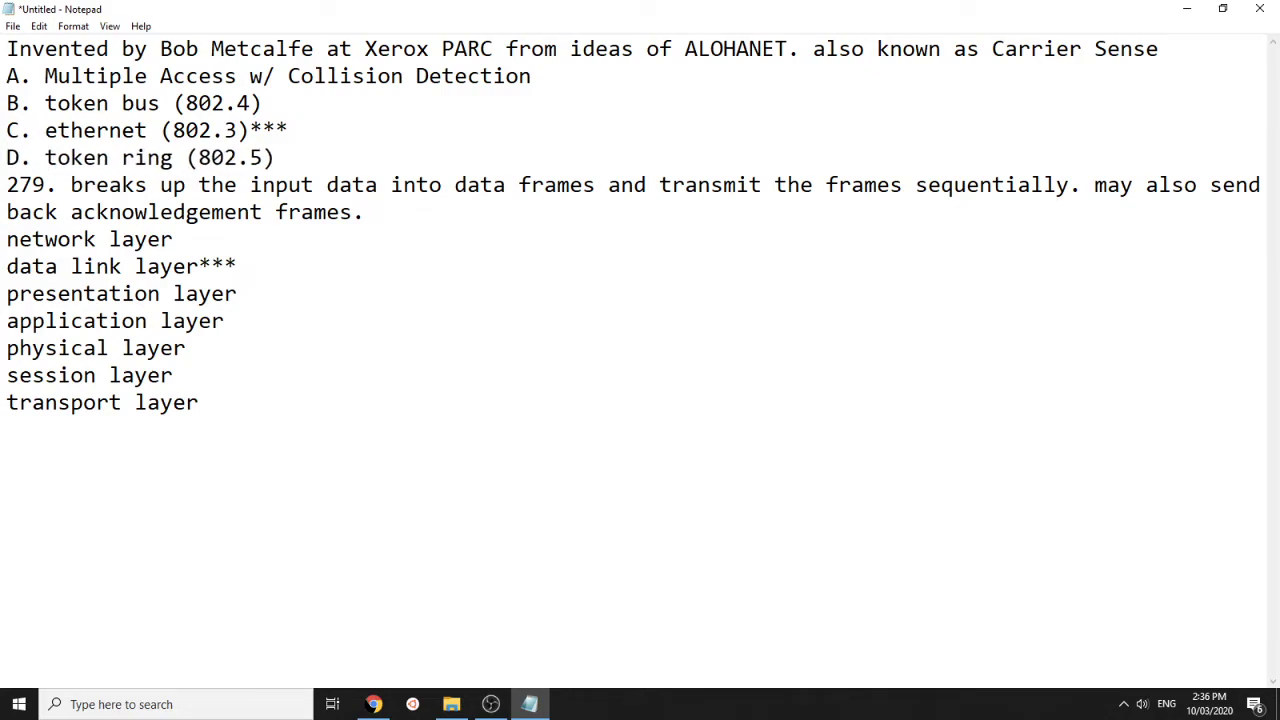
Add the line "ANSWER: C" below the first question's choices, followed by a blank line before question 279
key("Left")
key("Return")
type("ANSWER")
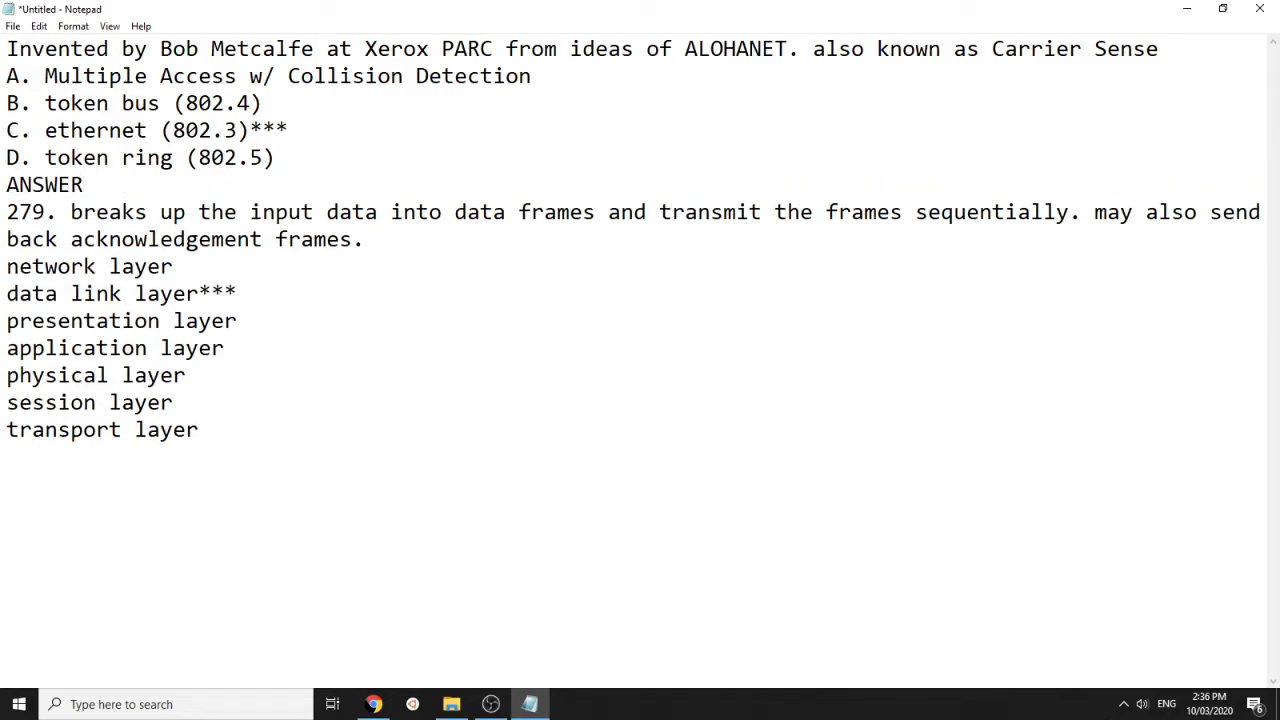
type(": C")
key("Return")
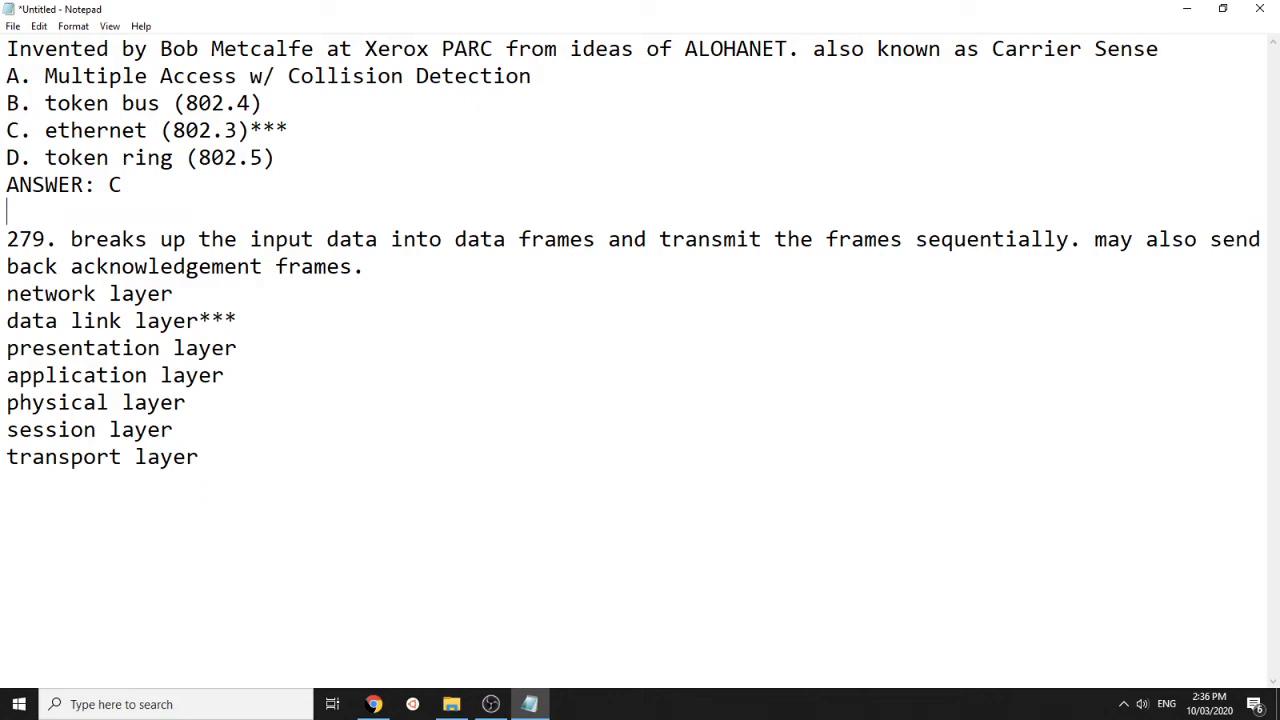
Remove the asterisks after "ethernet (802.3)" and delete the number 279 from the start of the second question
key("BackSpace")
key("BackSpace")
key("BackSpace")
key("BackSpace")
key("BackSpace")
key("BackSpace")
key("BackSpace")
key("BackSpace")
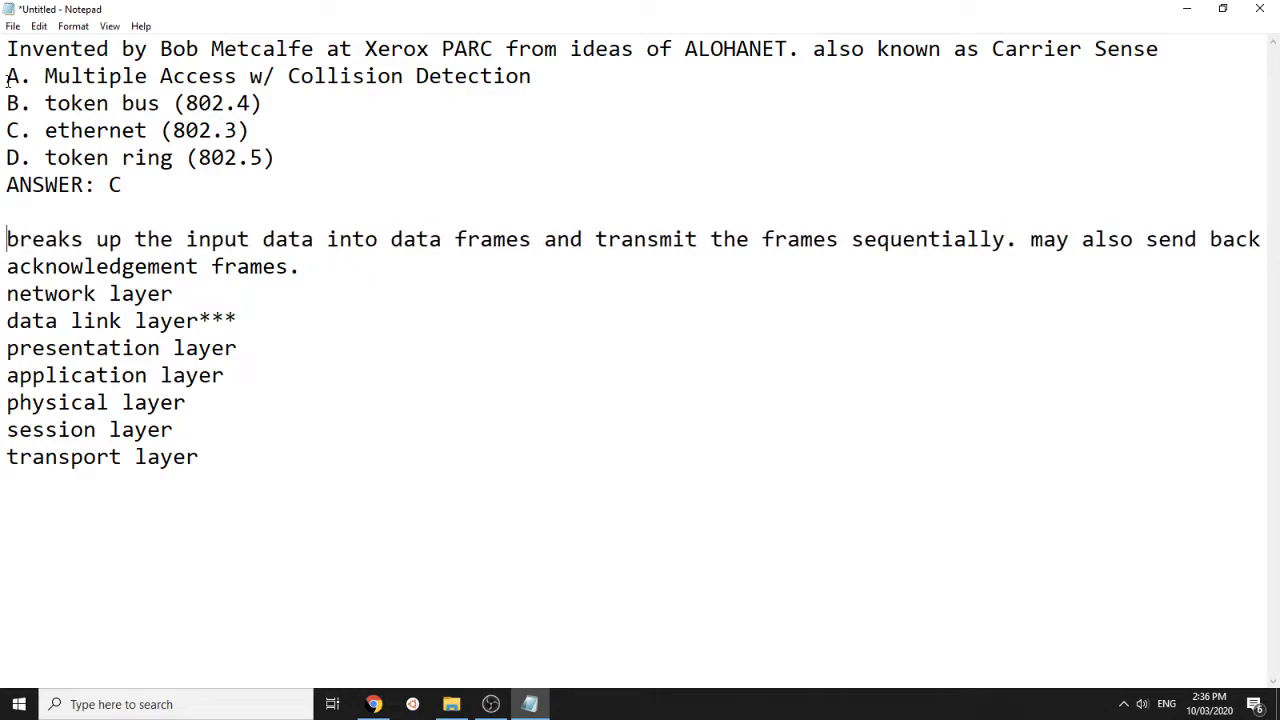
Prefix the second question's eight lines from "acknowledgement frames." to "transport layer" with the letters A. to H
key("Down")
type("A. ")
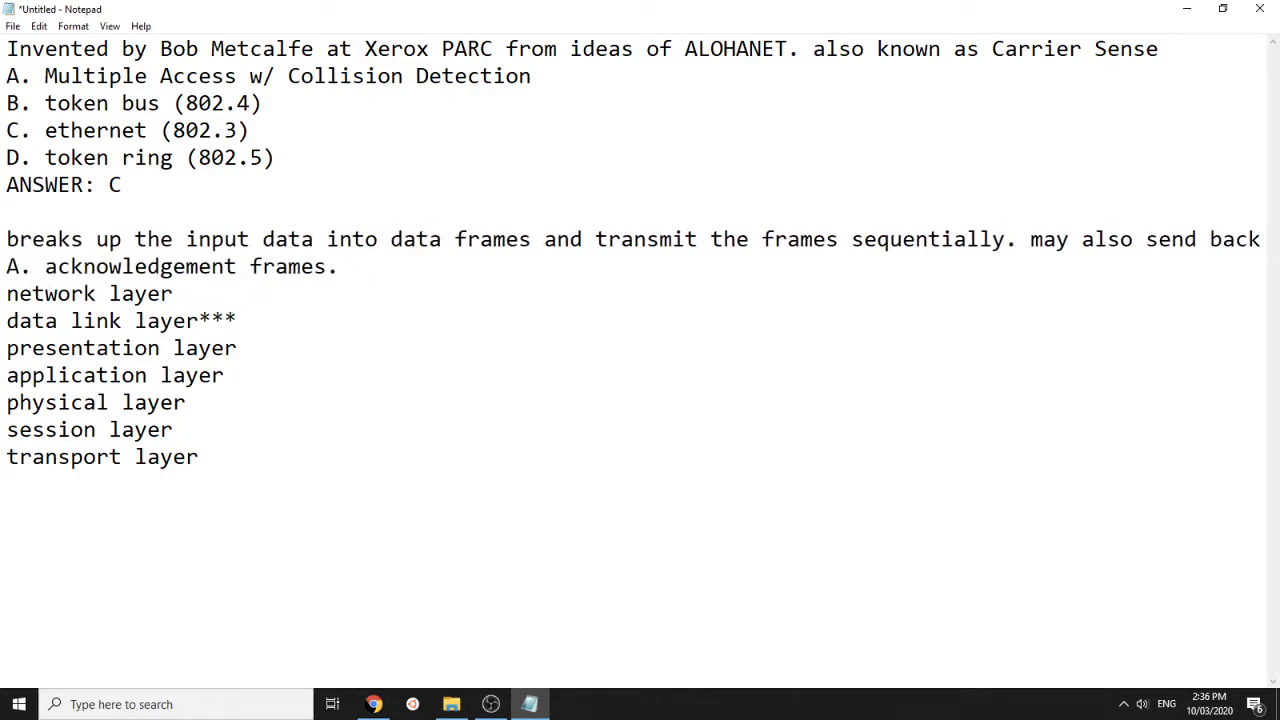
type("B")
type(". ")
type("C.")
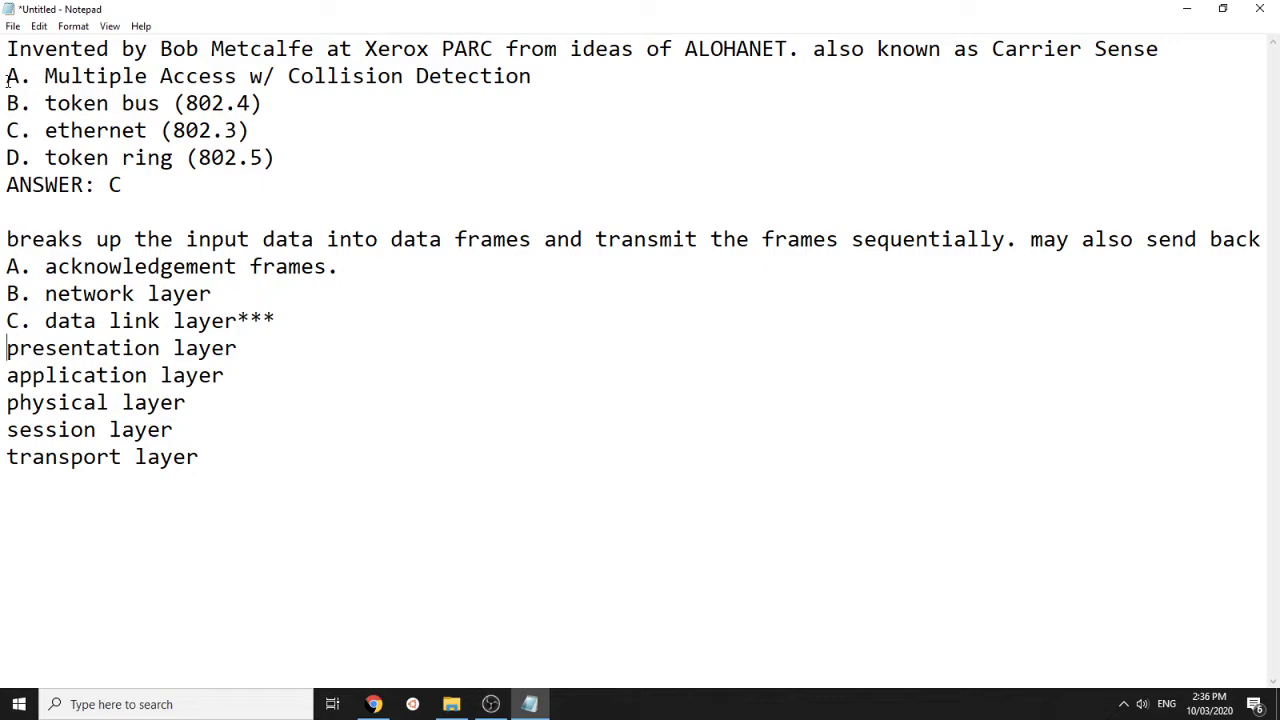
type("D. ")
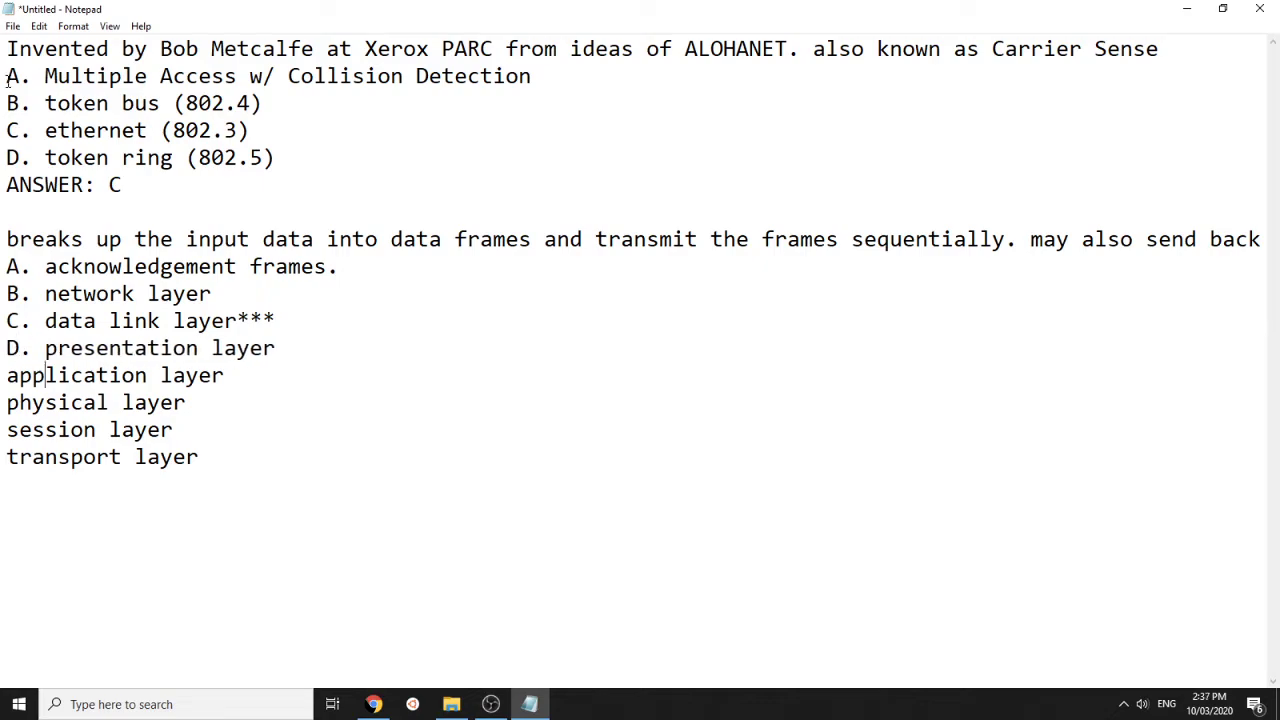
type("E. ")
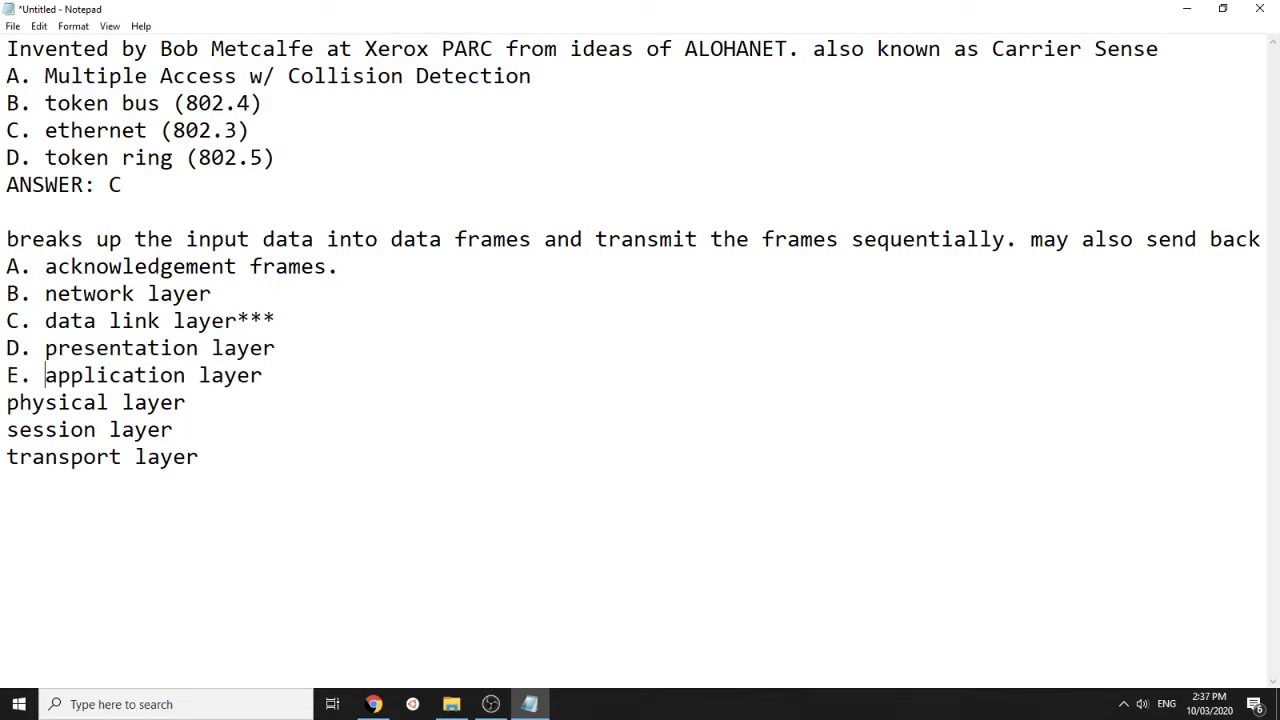
type("F. ")
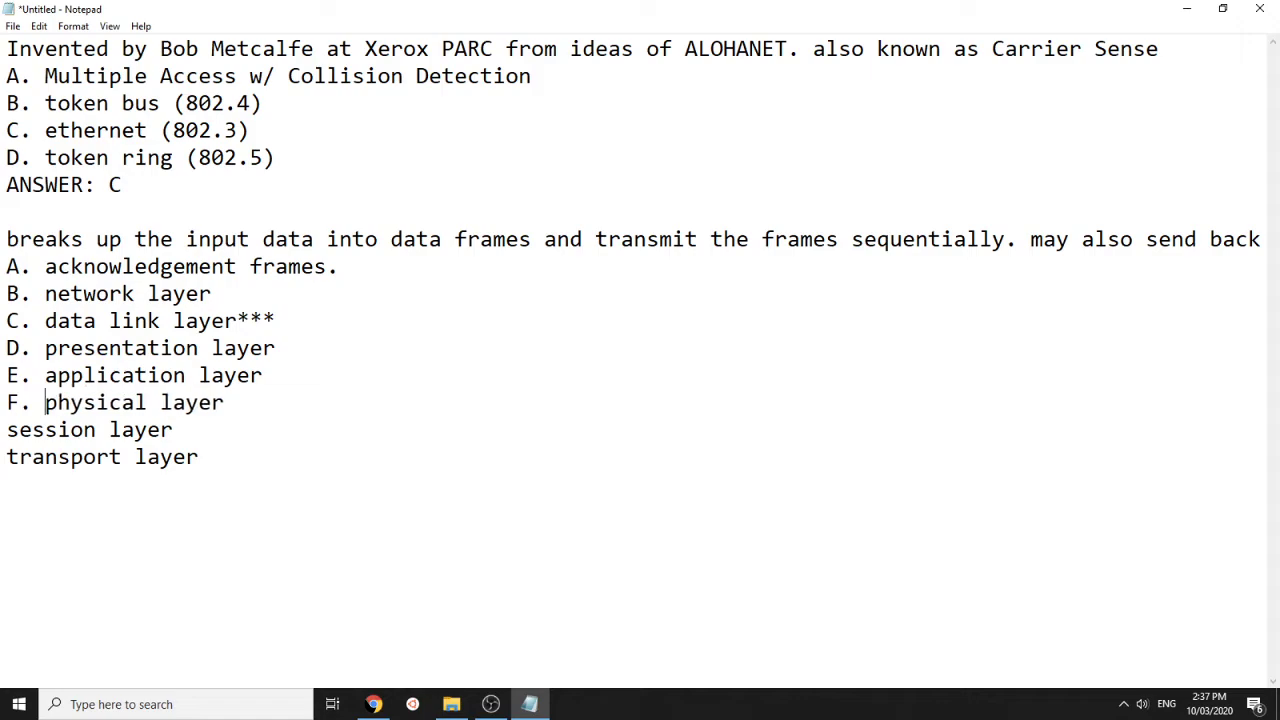
type("G")
type(". ")
type("H. ")
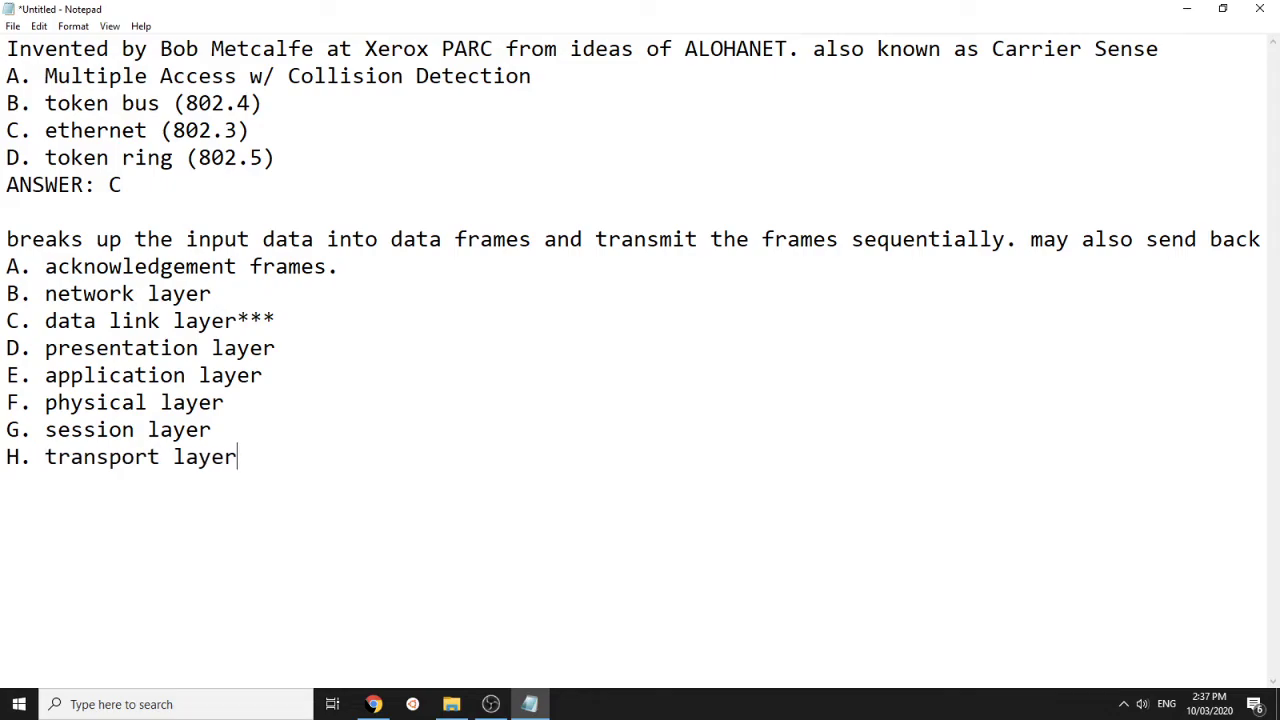
Add the line "ANSWER: C" below the second question's choices and remove the asterisks after "data link layer"
type("ANSWER: C")
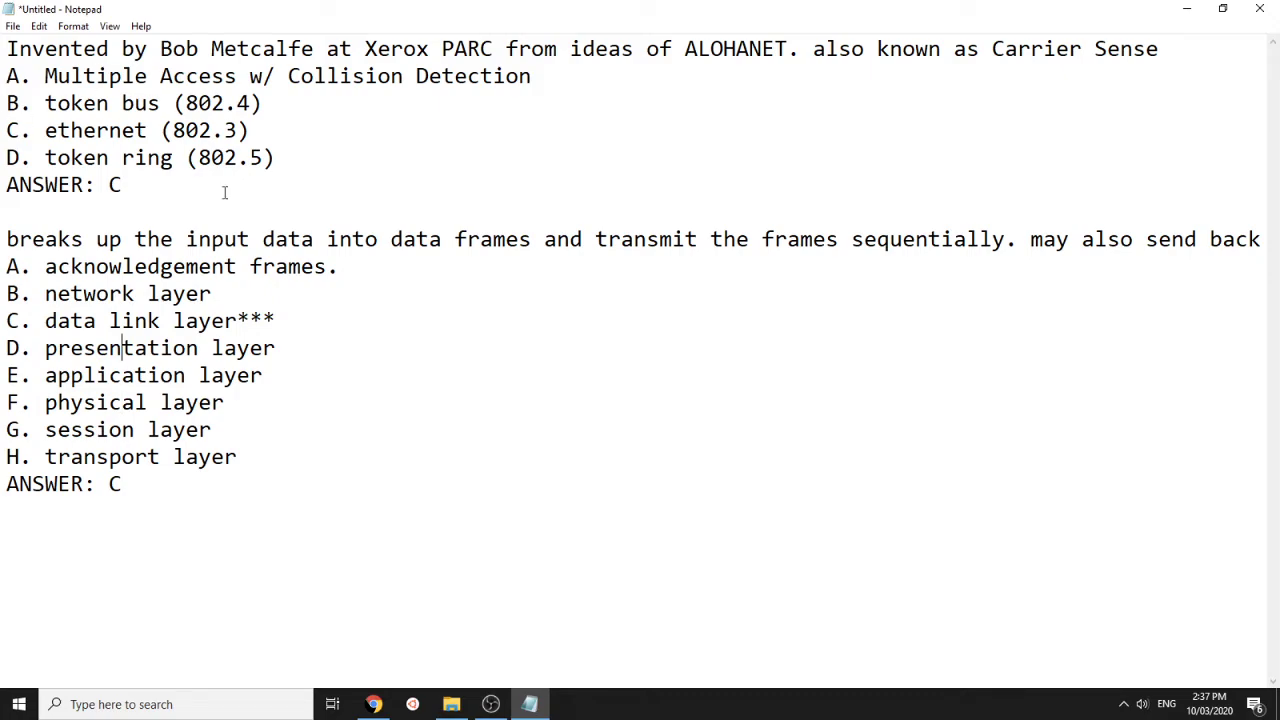
left_click_drag(276, 320, 237, 320)
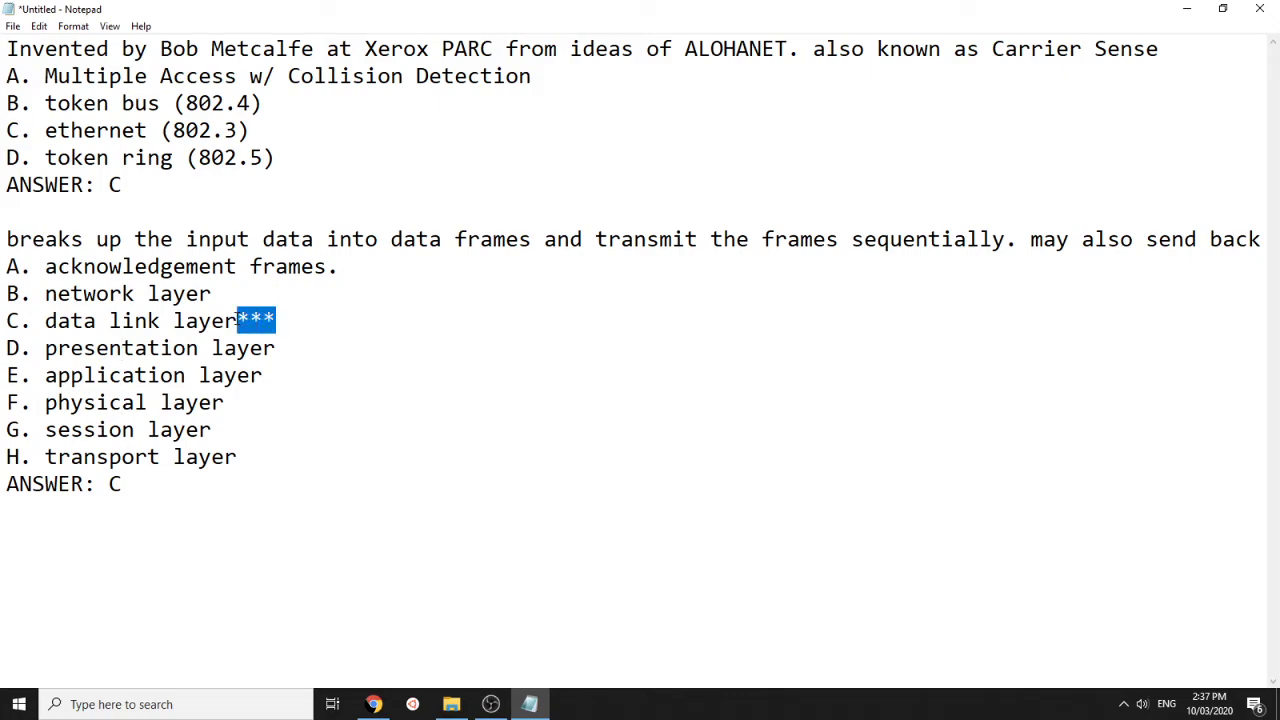
key("BackSpace")
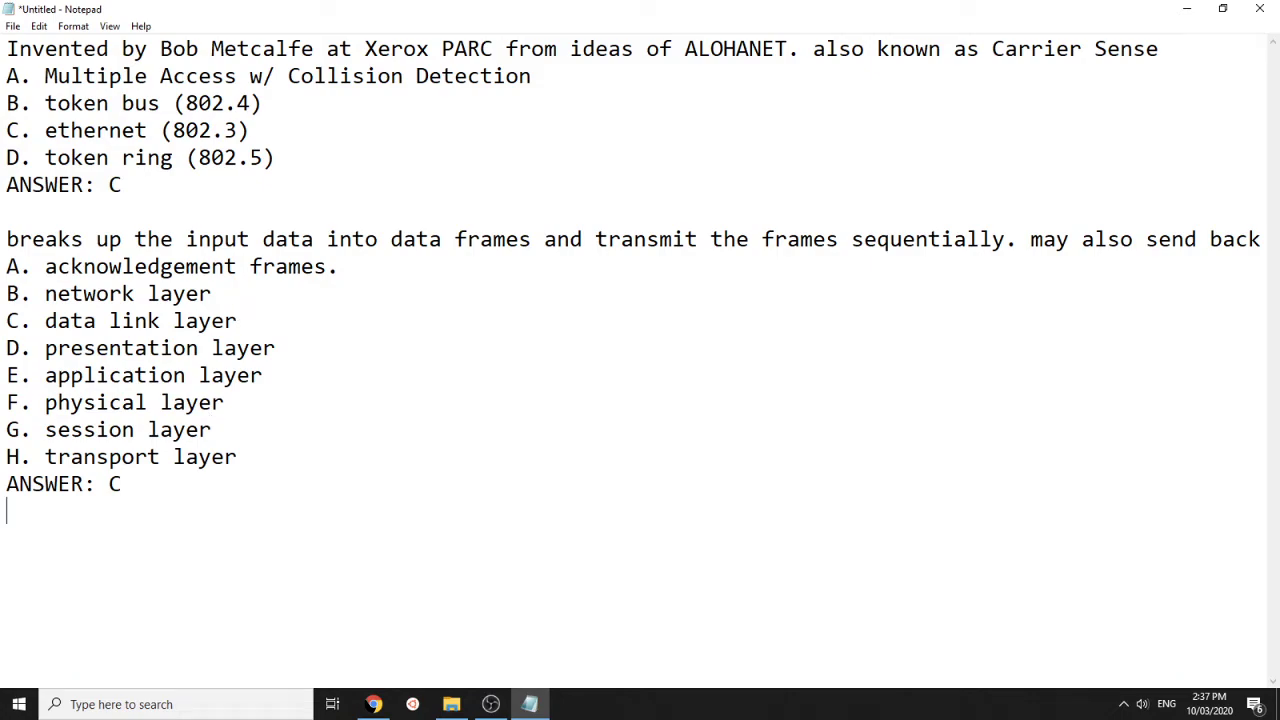
Save the document as aikentest5.txt in the Documents folder and close Notepad
key("alt+f")
key("a")
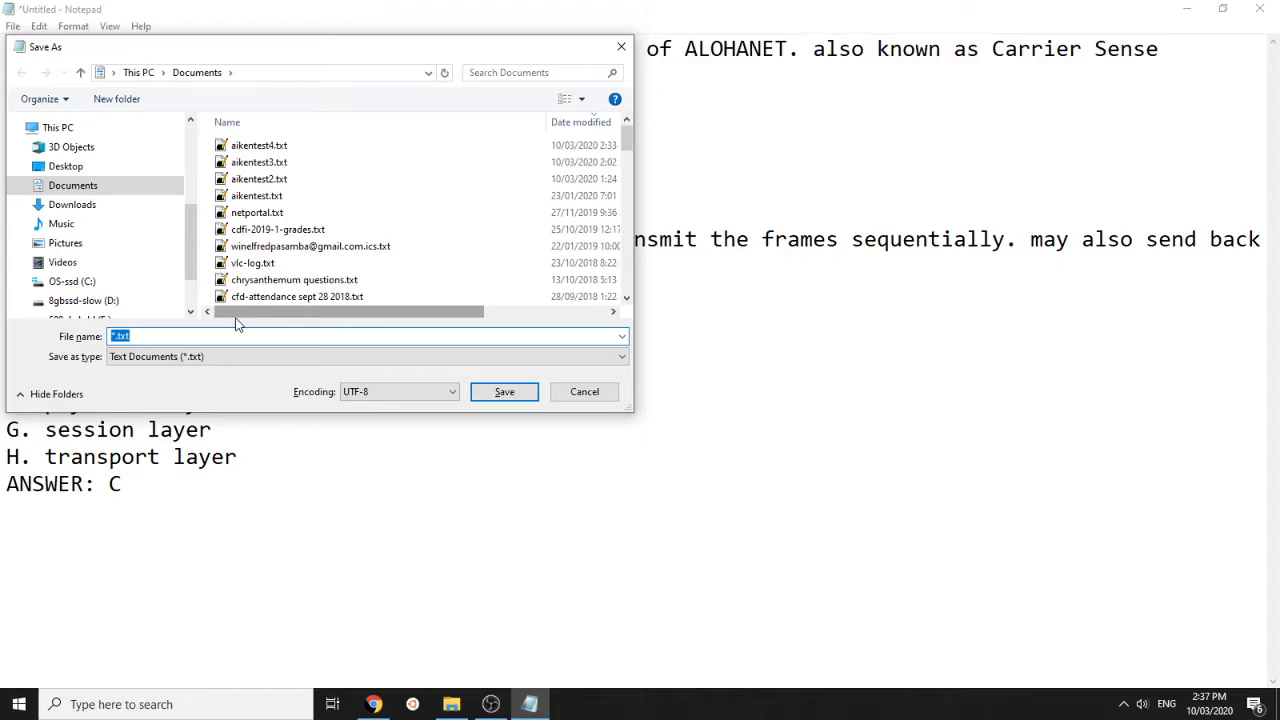
left_click(258, 146)
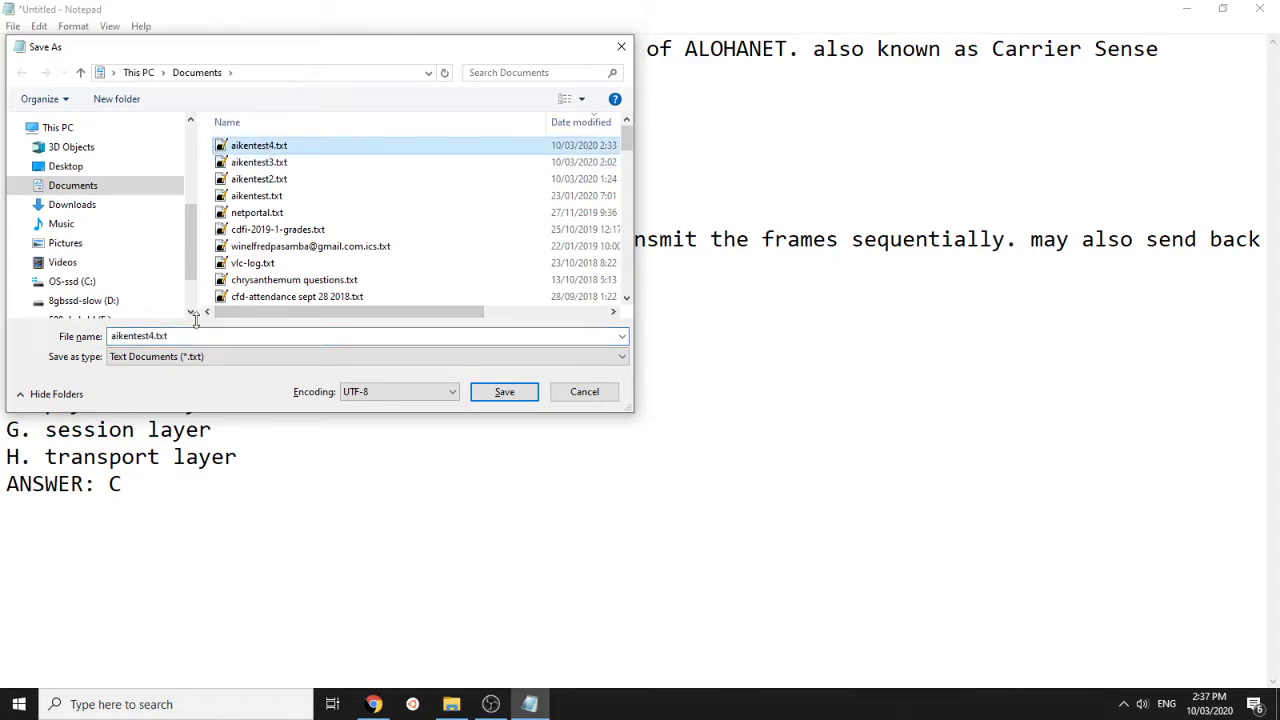
double_click(156, 336)
key("End")
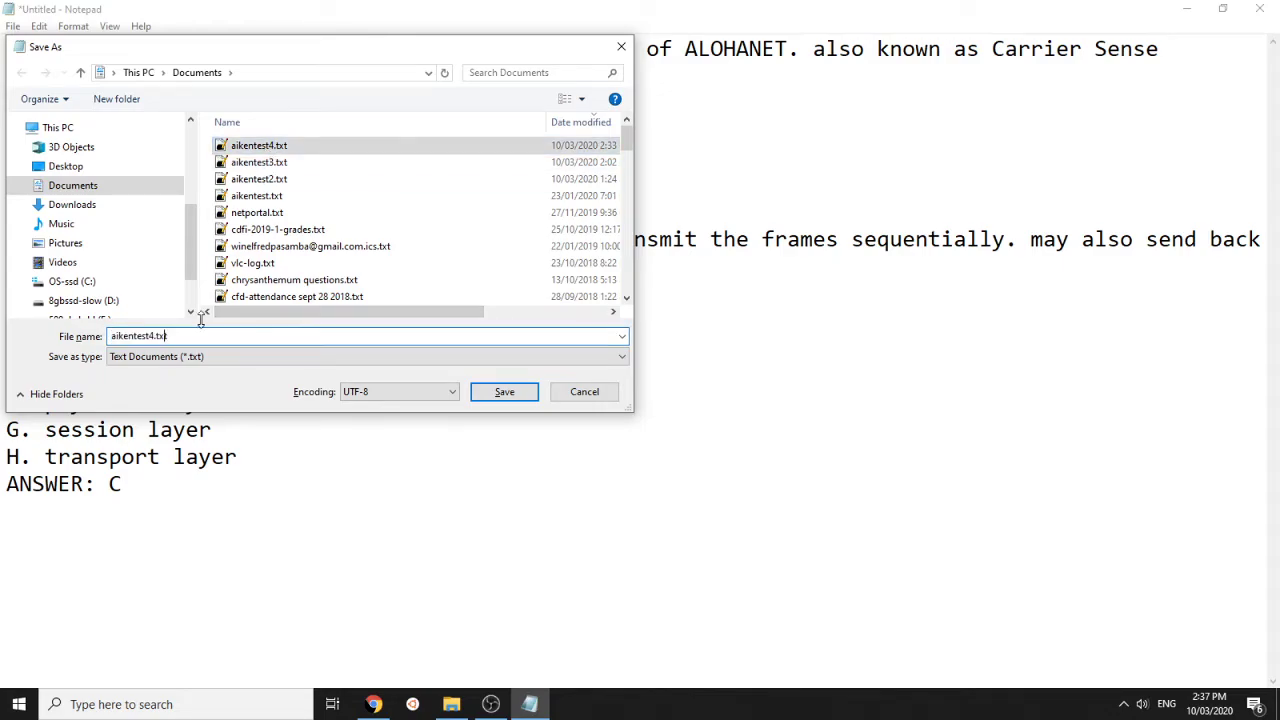
key("BackSpace")
type("5")
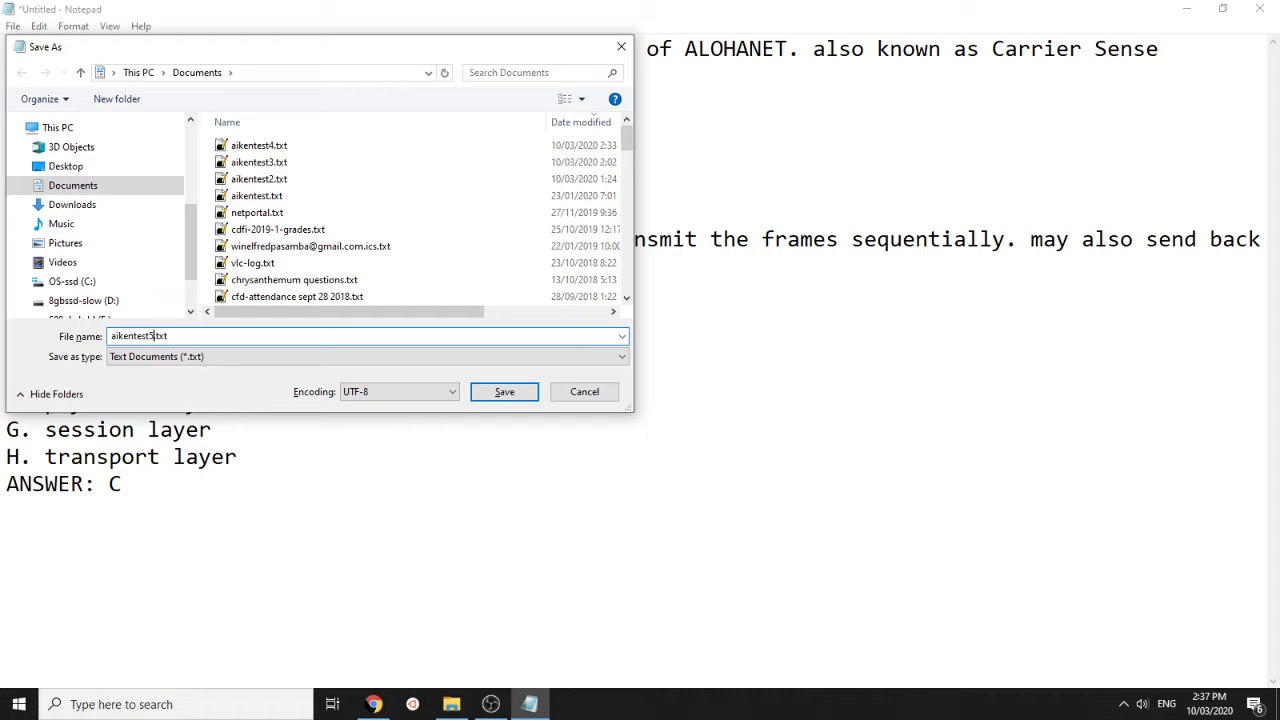
left_click(501, 397)
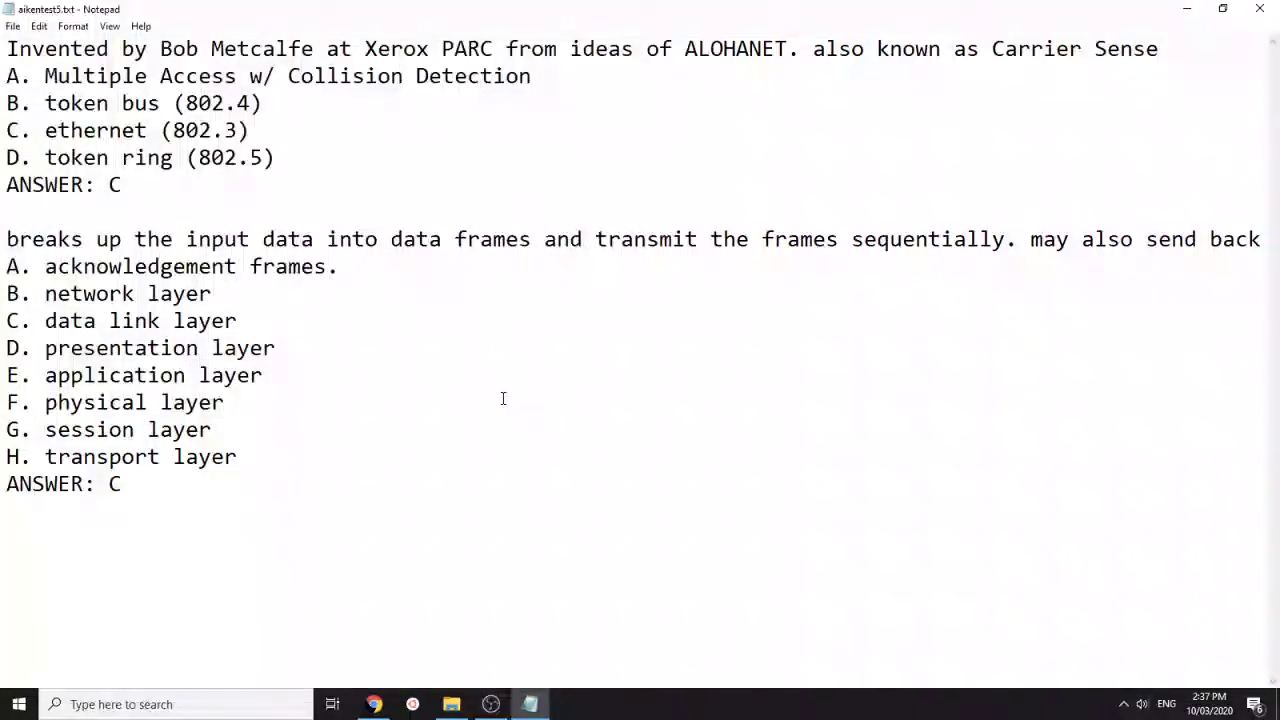
key("alt+f")
key("Escape")
left_click(1262, 8)
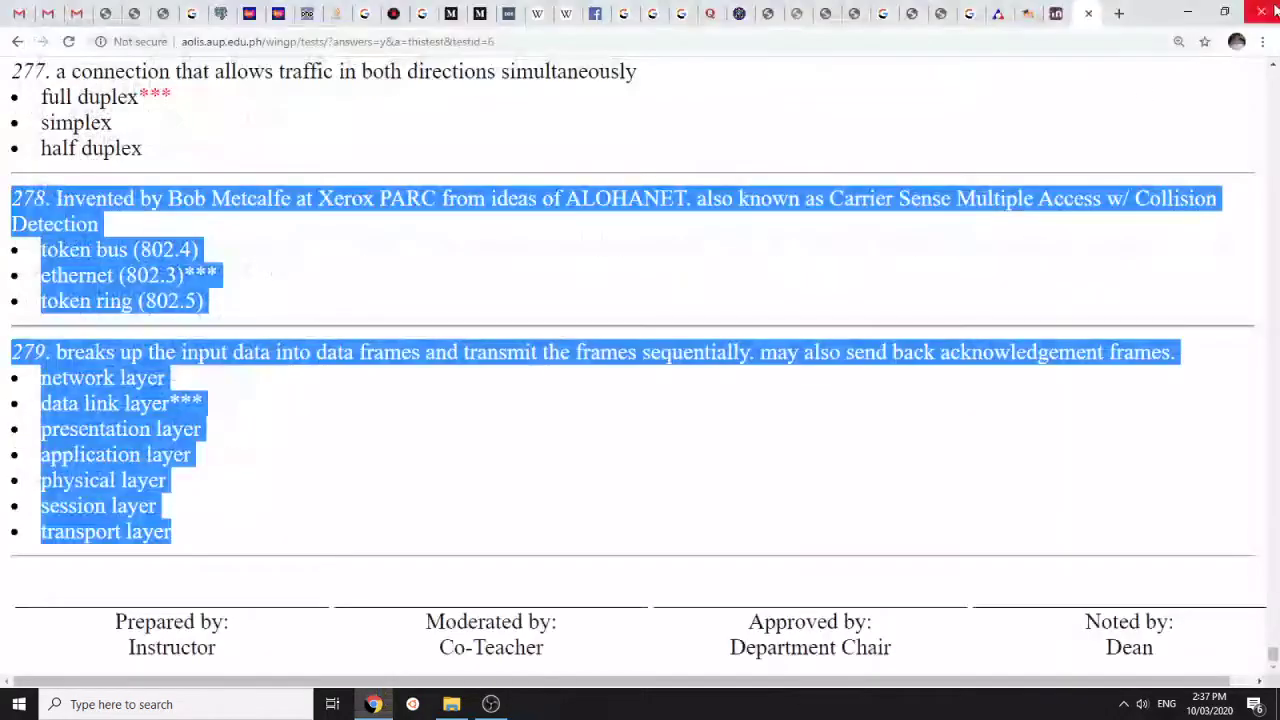
Return to the Computer Networking course in Moodle and open the question bank's import page from the course administration
left_click(1055, 14)
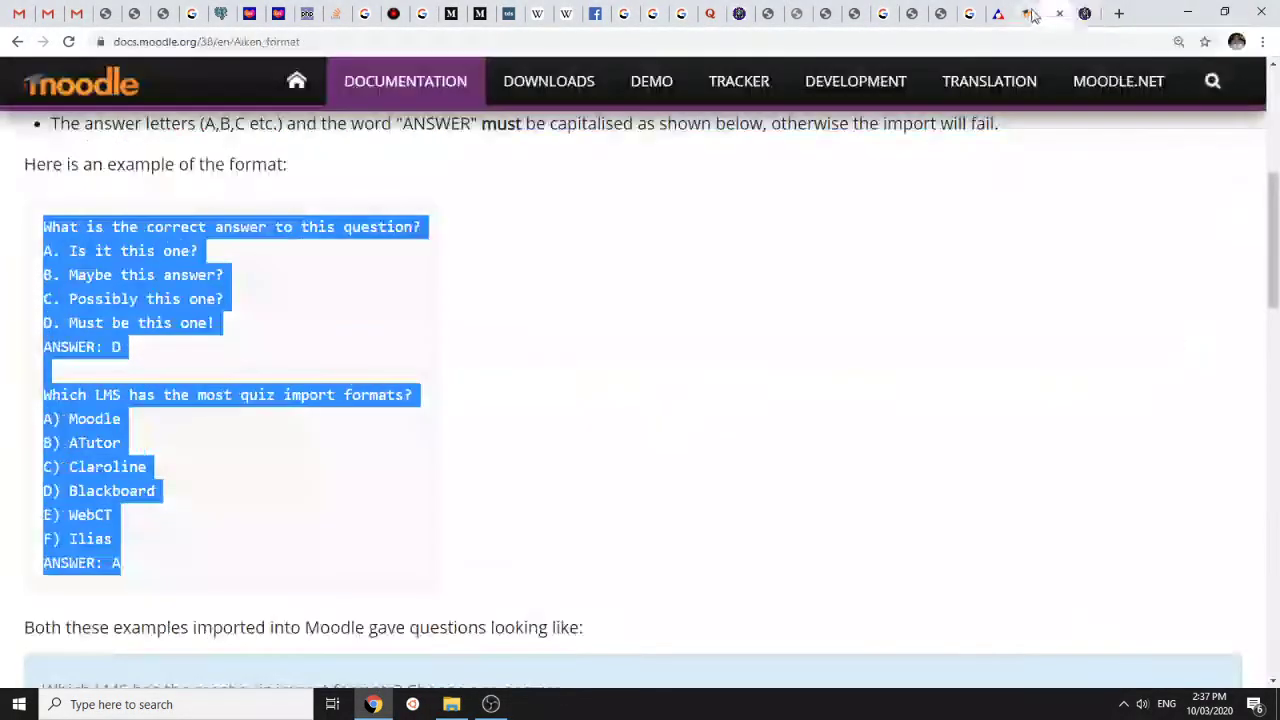
left_click(1024, 14)
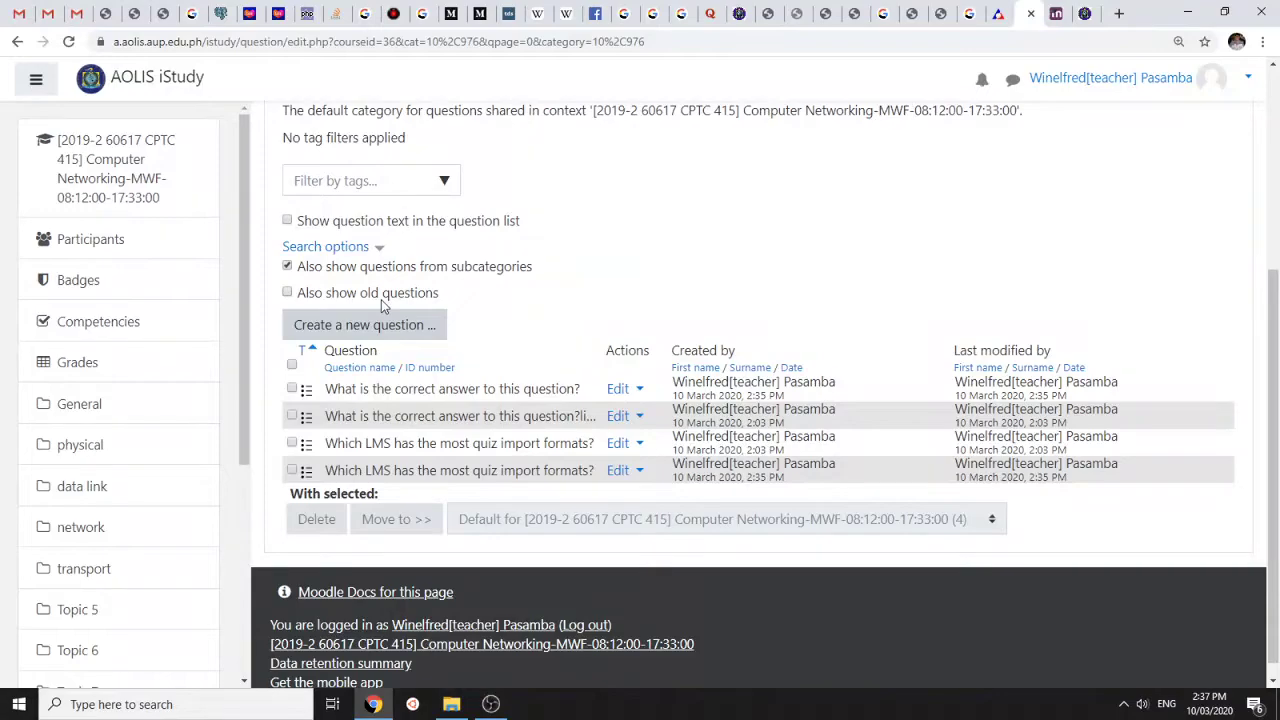
scroll(461, 216, "up", 3)
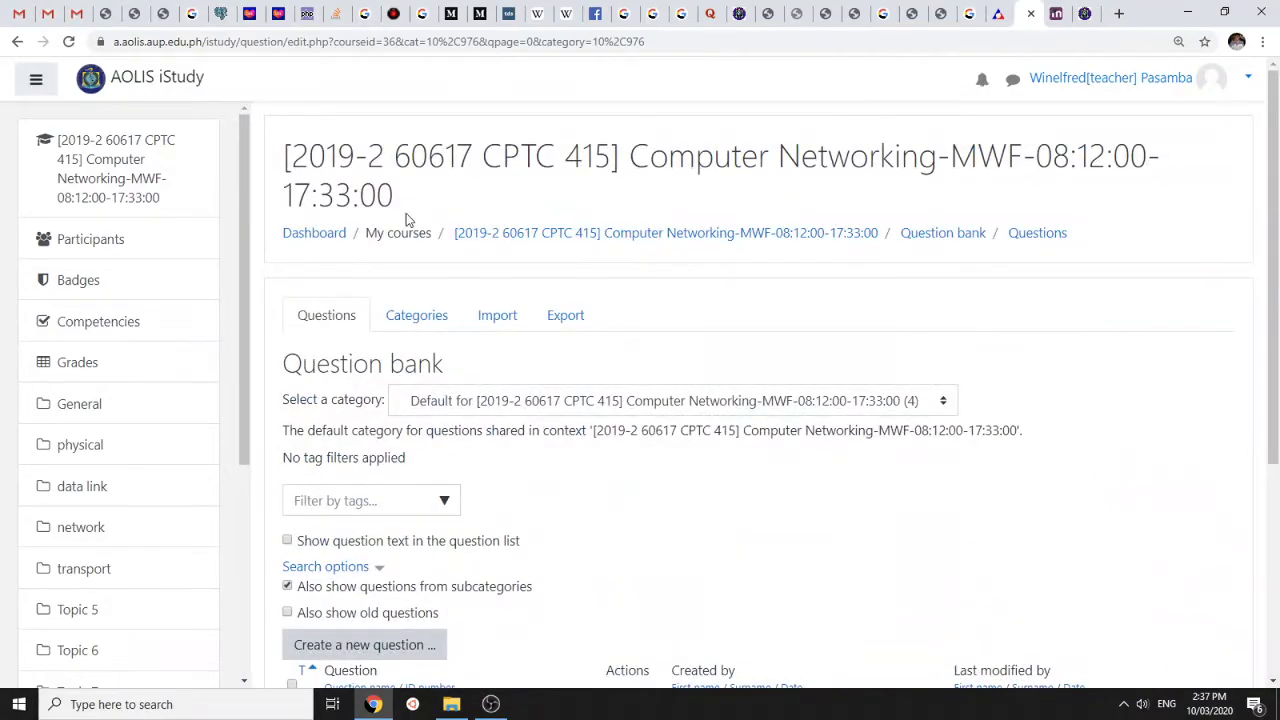
left_click(585, 233)
left_click(1210, 176)
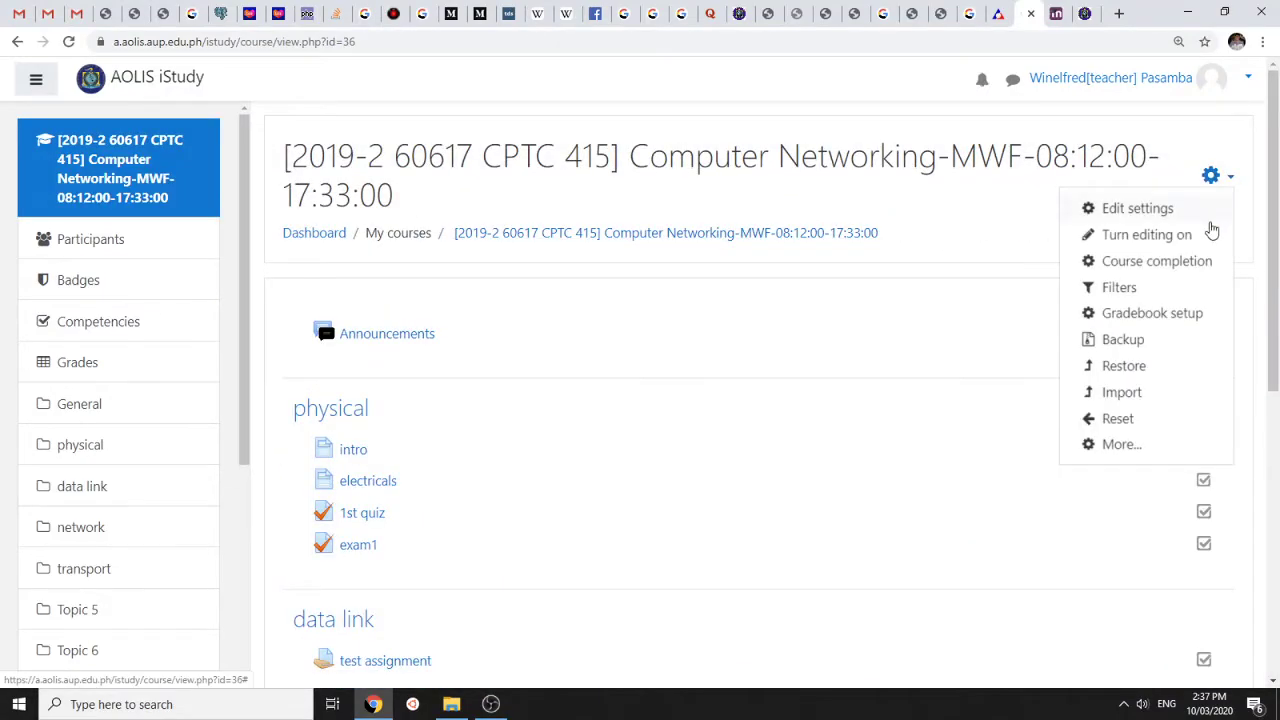
left_click(1123, 447)
scroll(1081, 462, "down", 4)
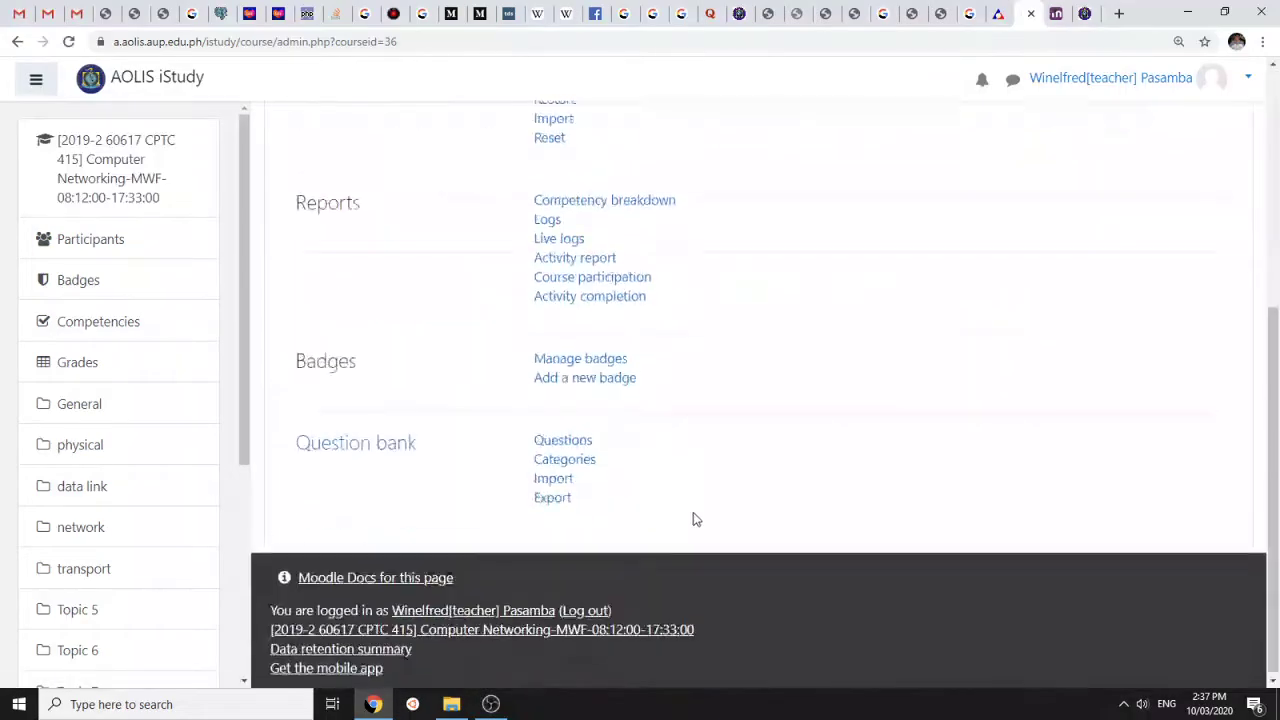
left_click(558, 478)
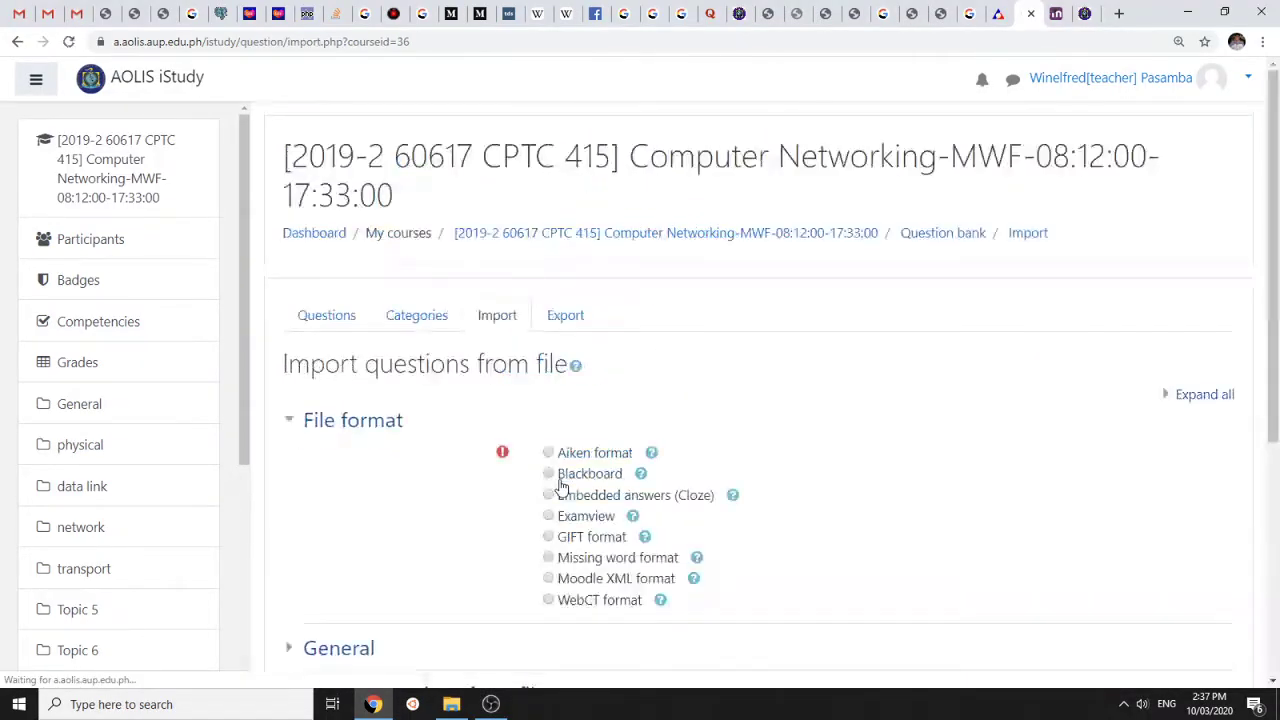
Import the questions from aikentest5.txt in Aiken format and continue to the question bank list
left_click(549, 453)
scroll(566, 374, "down", 5)
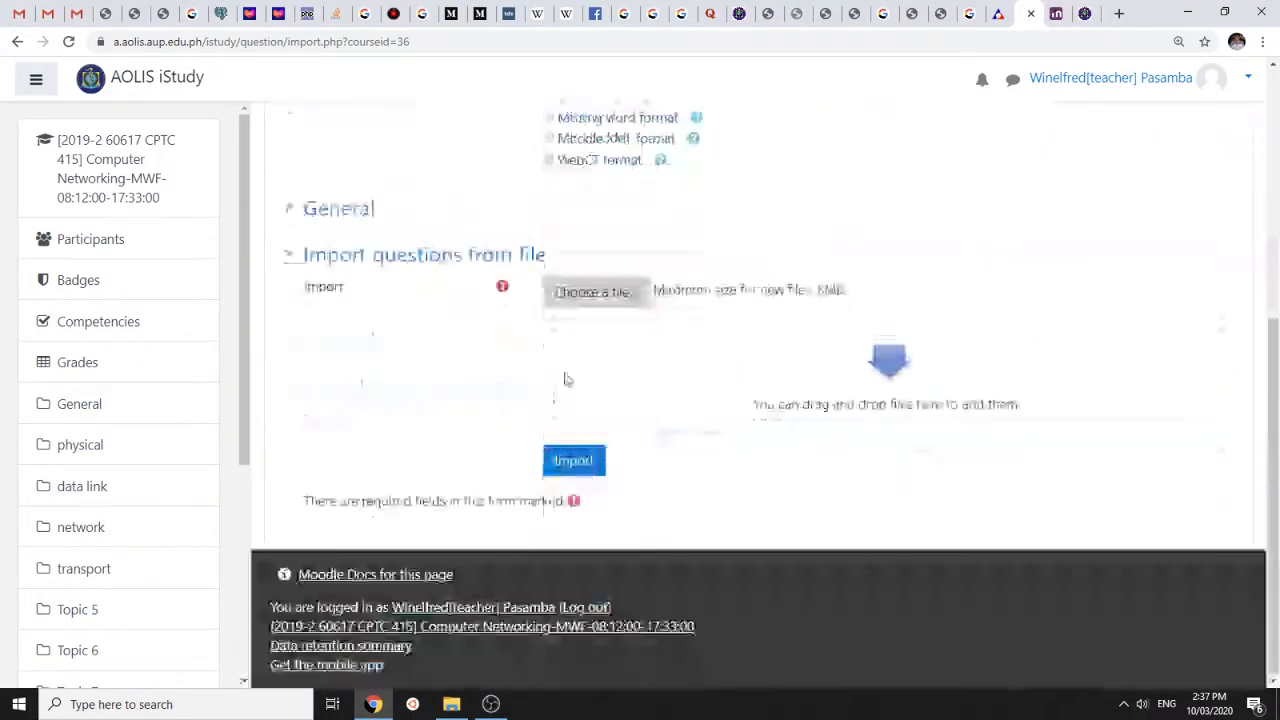
left_click(605, 303)
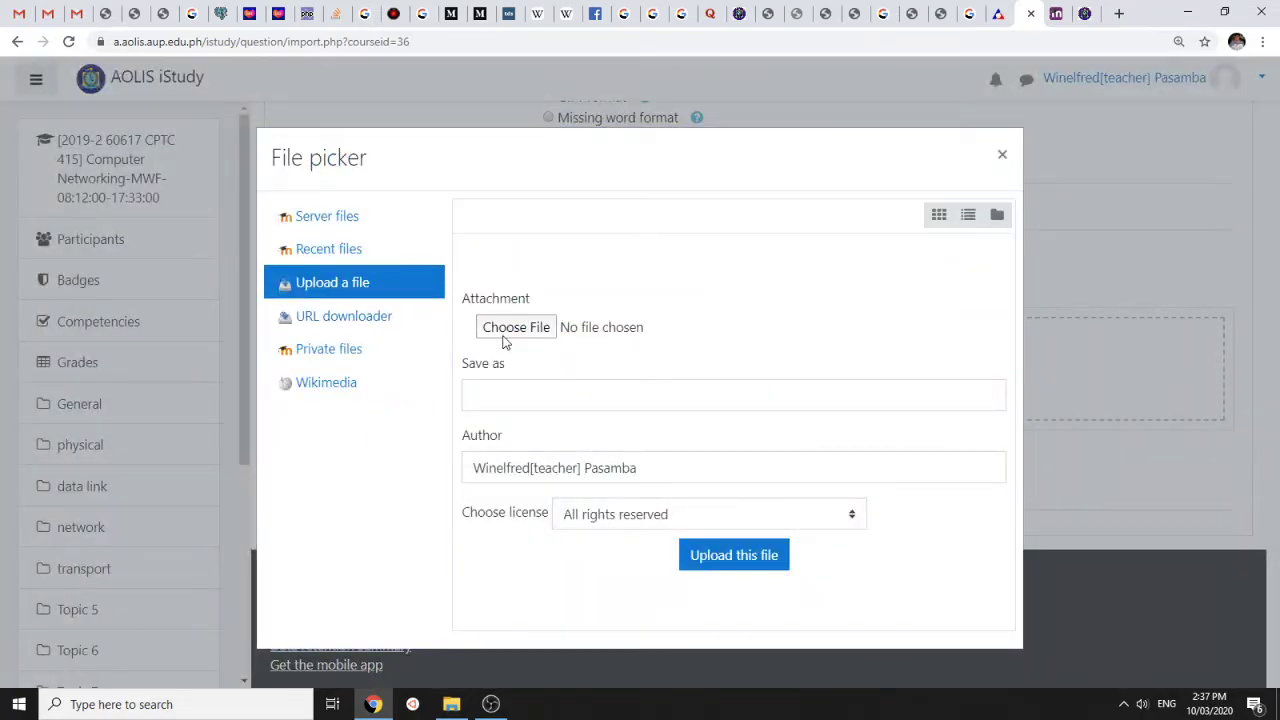
left_click(505, 332)
left_click(205, 111)
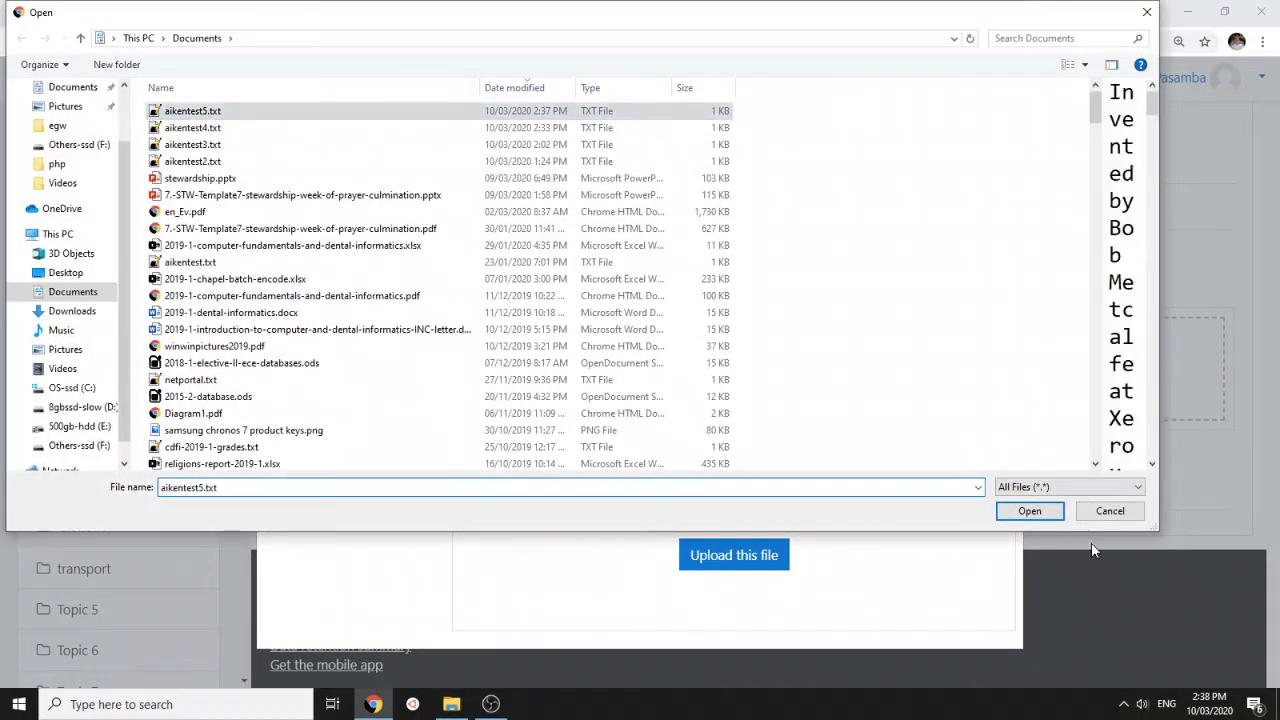
left_click(1032, 510)
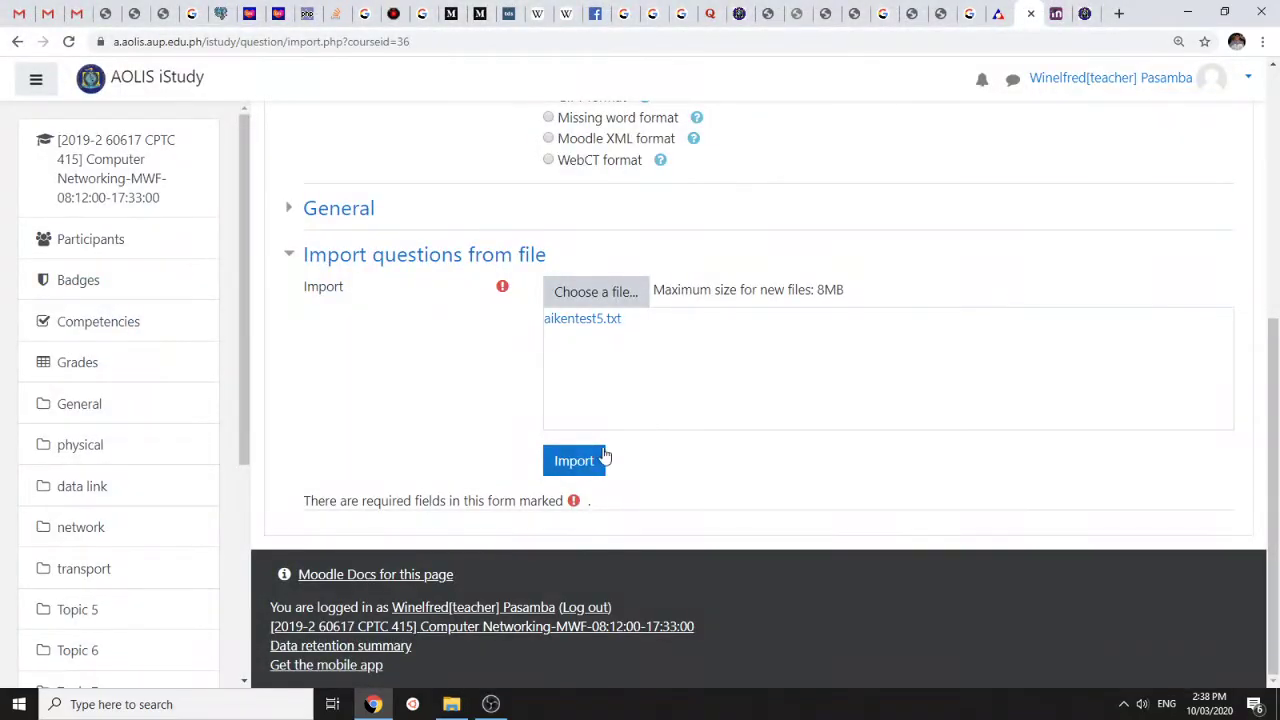
left_click(583, 458)
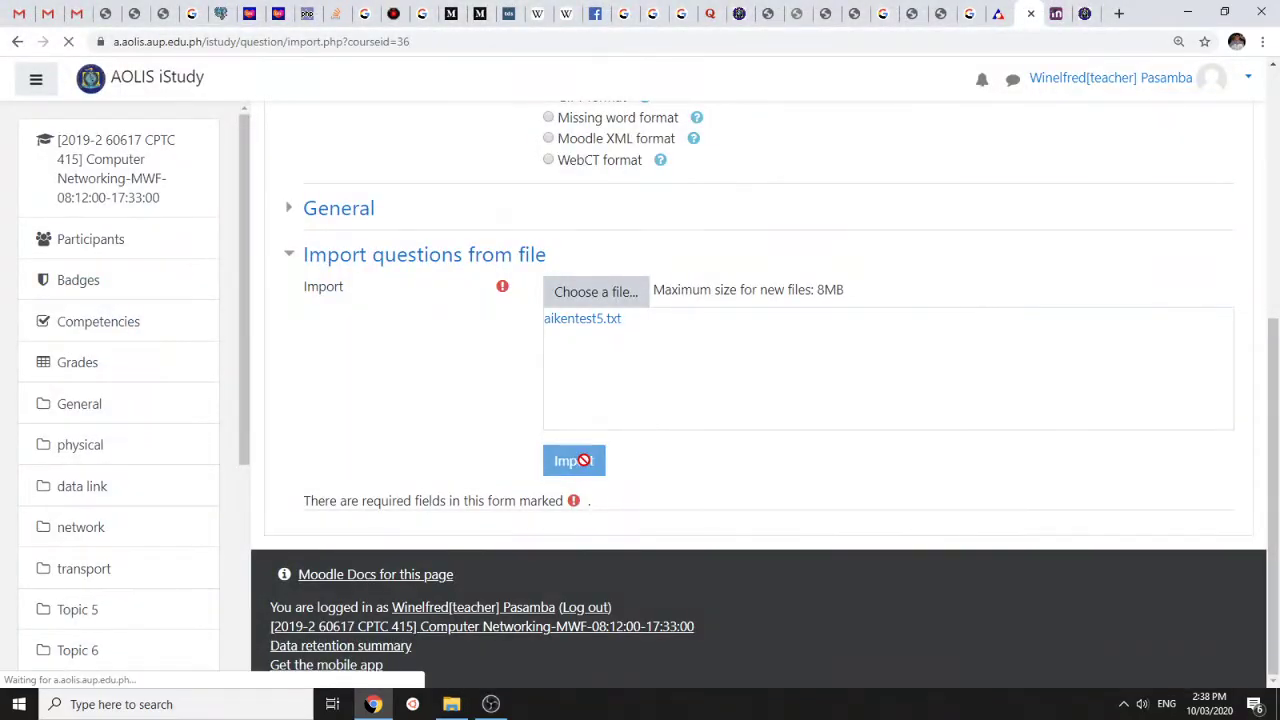
left_click(737, 567)
scroll(728, 567, "down", 3)
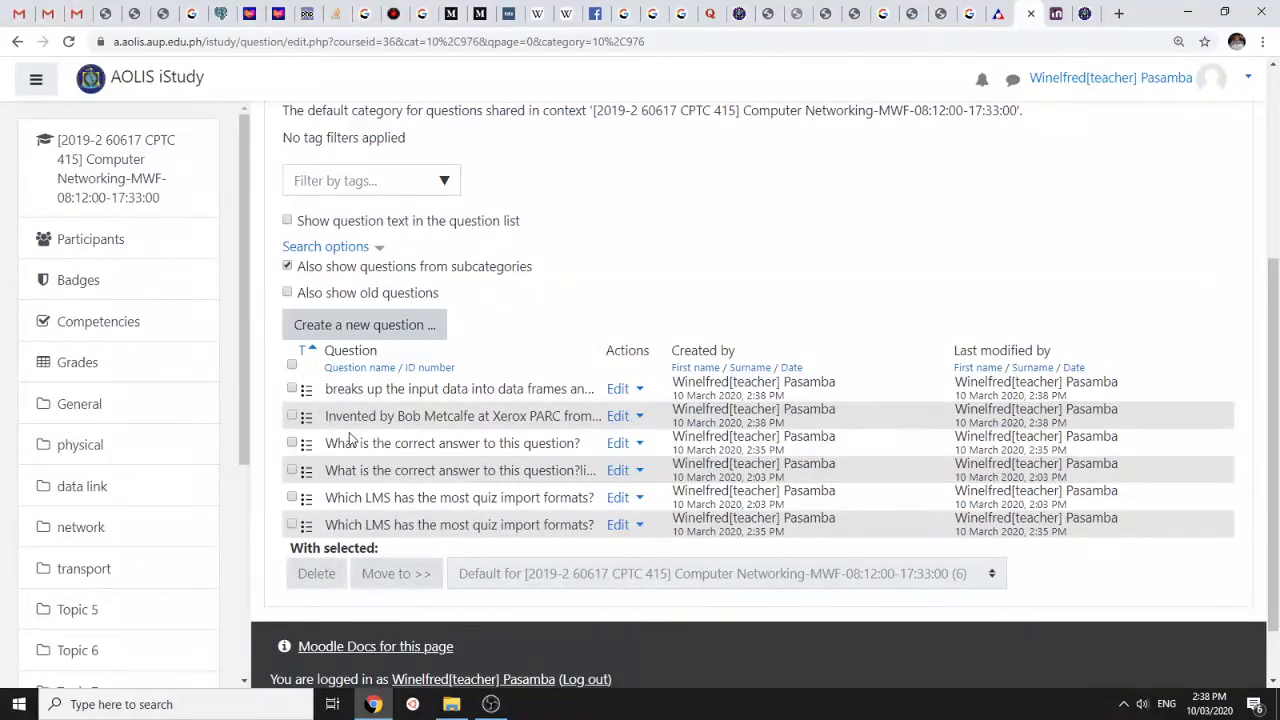
Delete the 2:35 PM "What is the correct answer to this question?" and the 2:03 PM "Which LMS has the most quiz import formats?" from the question bank
left_click(291, 443)
left_click(291, 497)
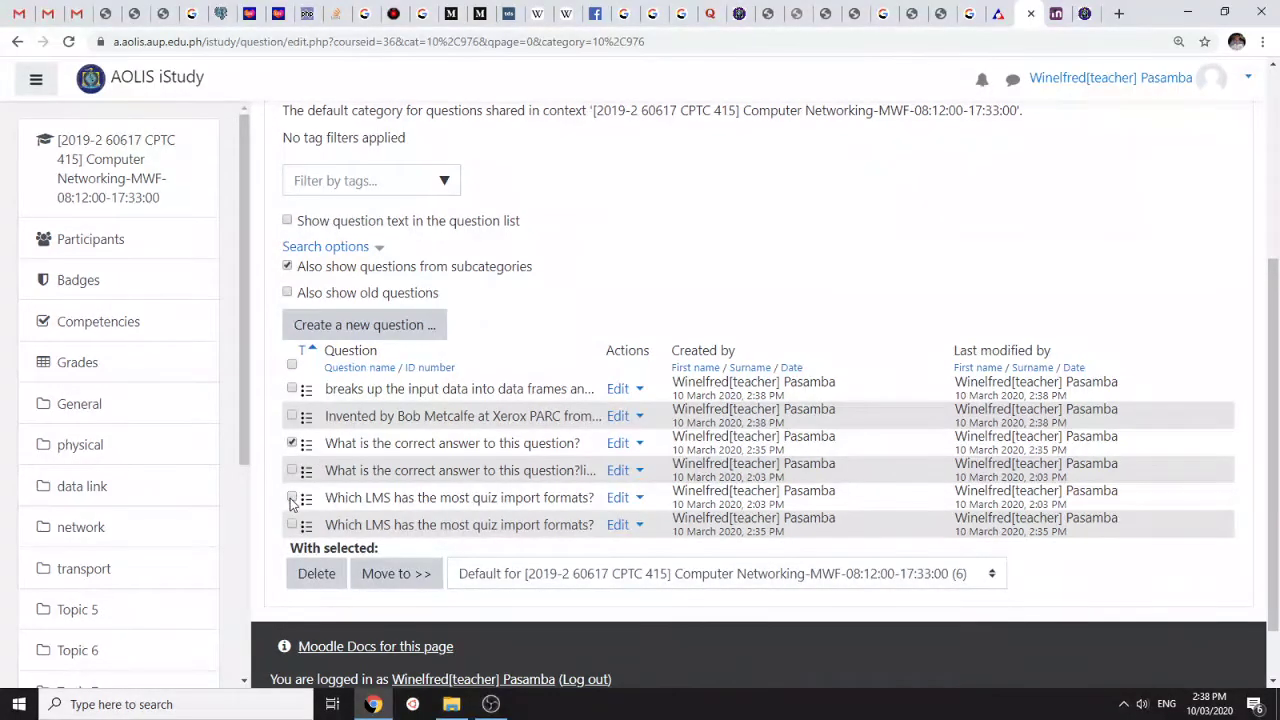
left_click(316, 574)
left_click(860, 594)
scroll(823, 546, "down", 3)
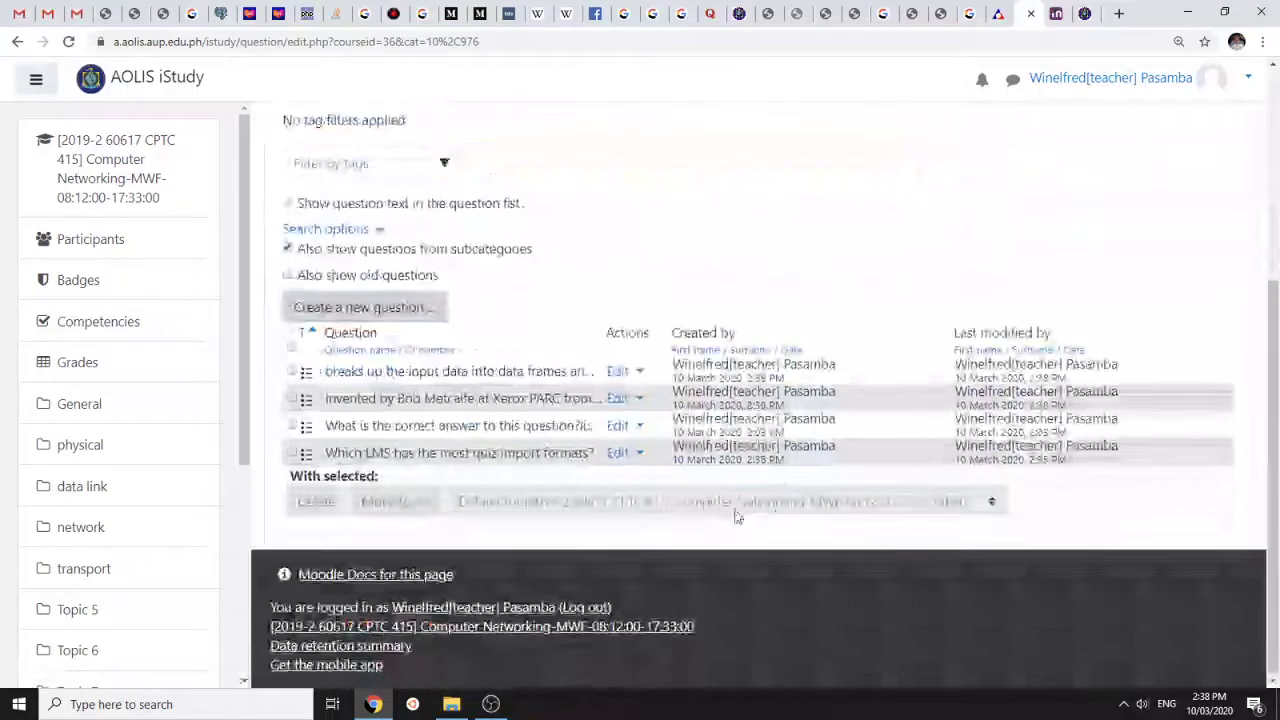
left_click(292, 349)
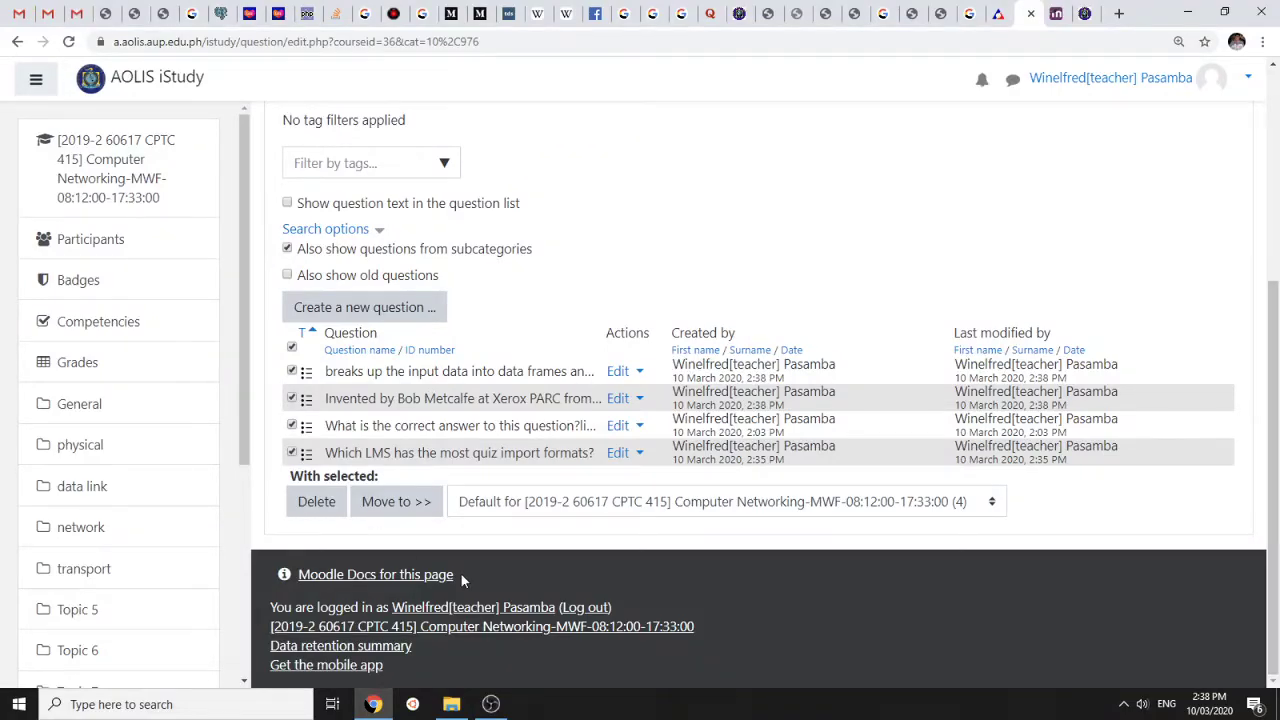
left_click(292, 348)
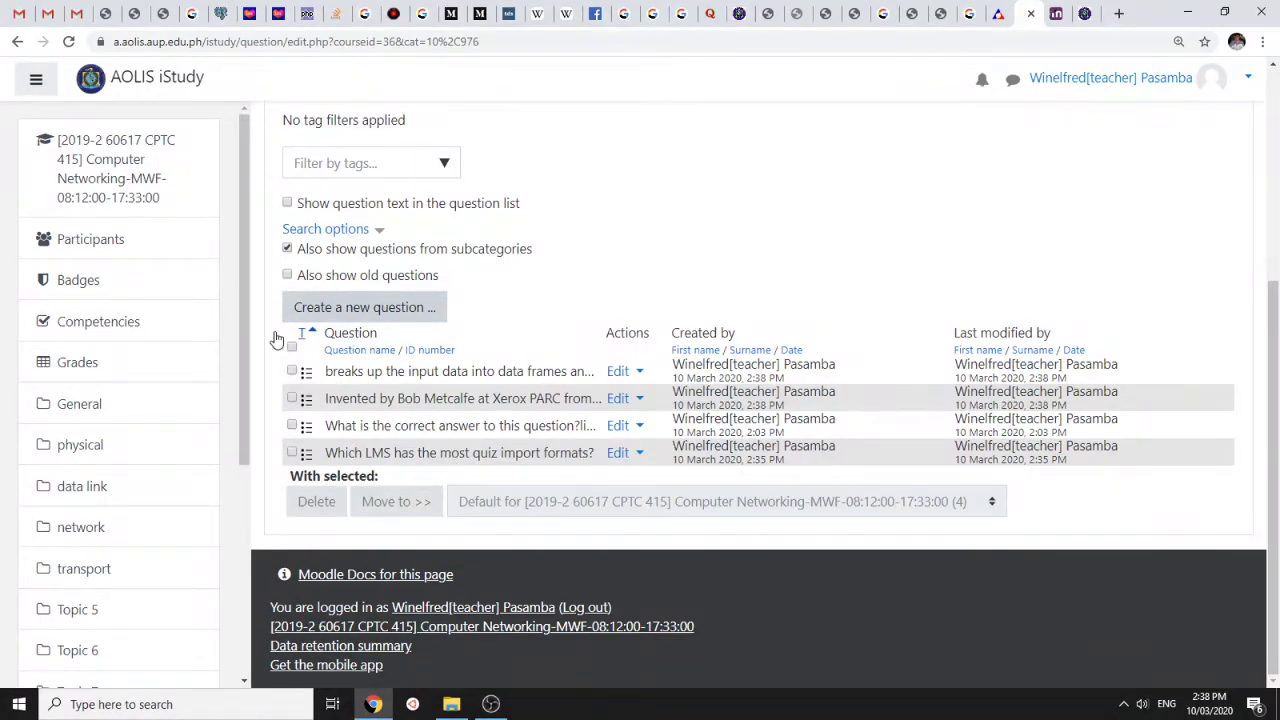
scroll(777, 291, "up", 3)
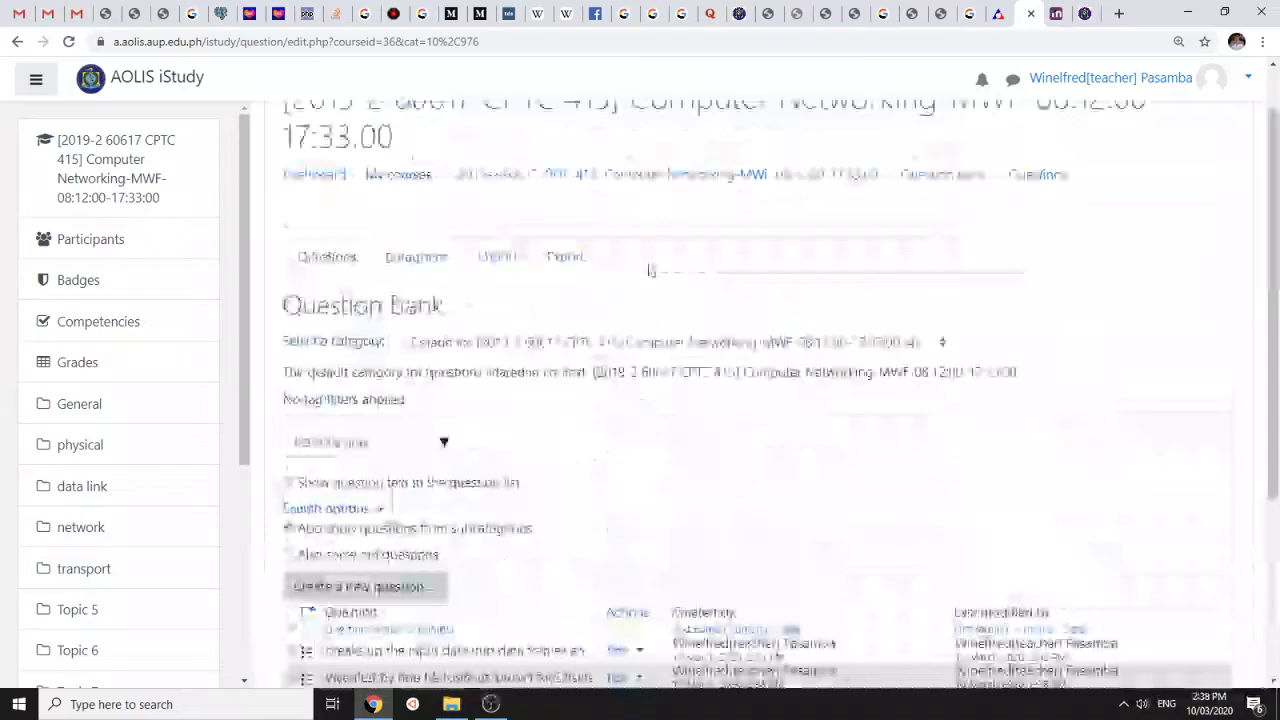
Return to the Computer Networking course page and check the 1st quiz in the physical section
left_click(200, 183)
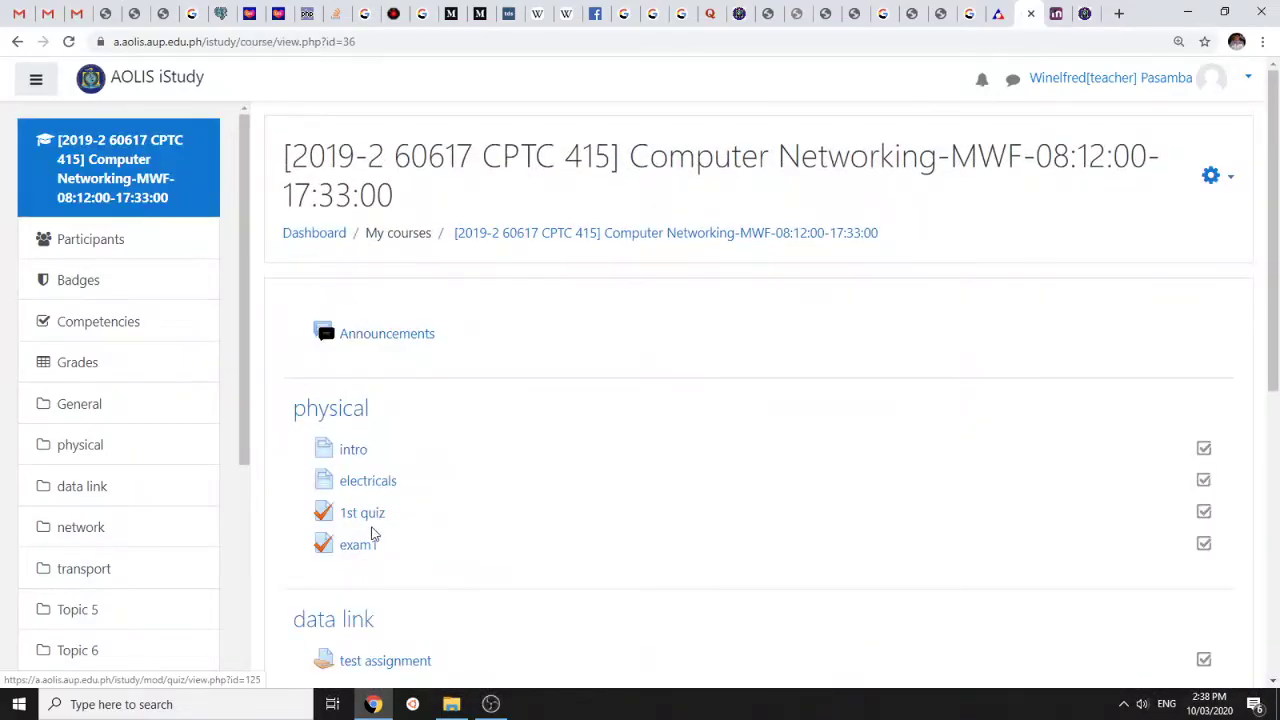
left_click(376, 518)
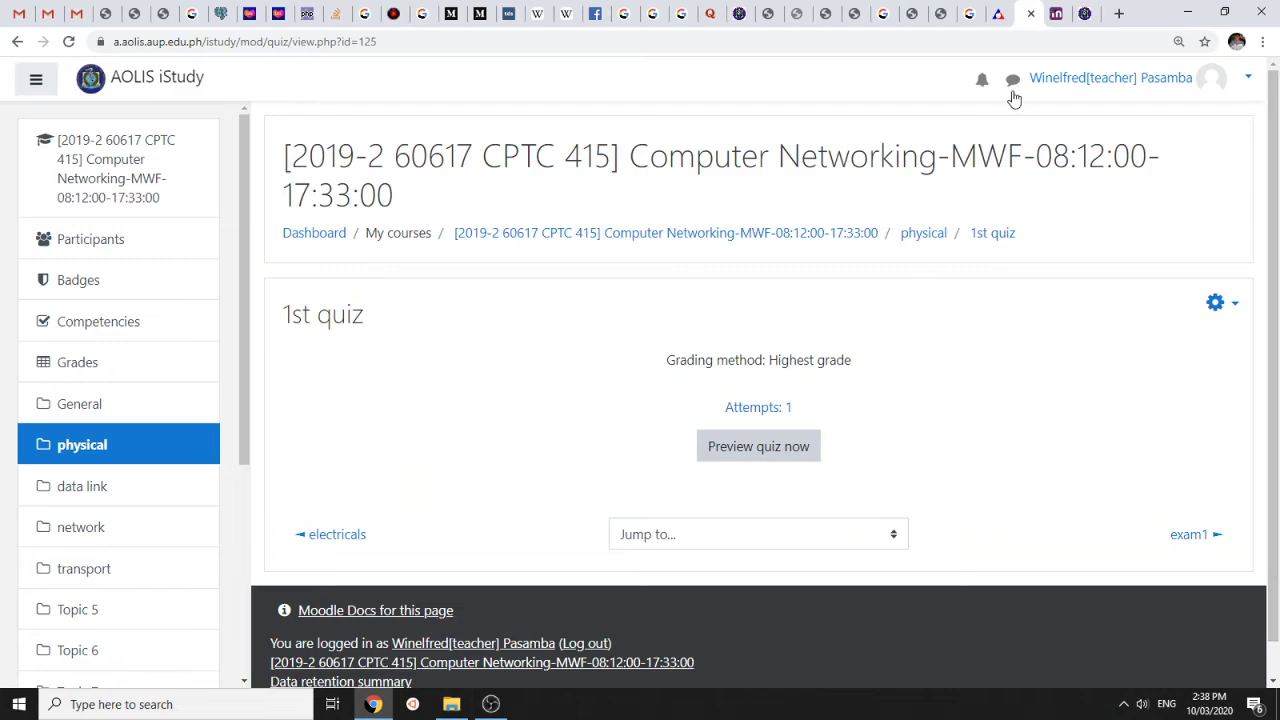
left_click(17, 41)
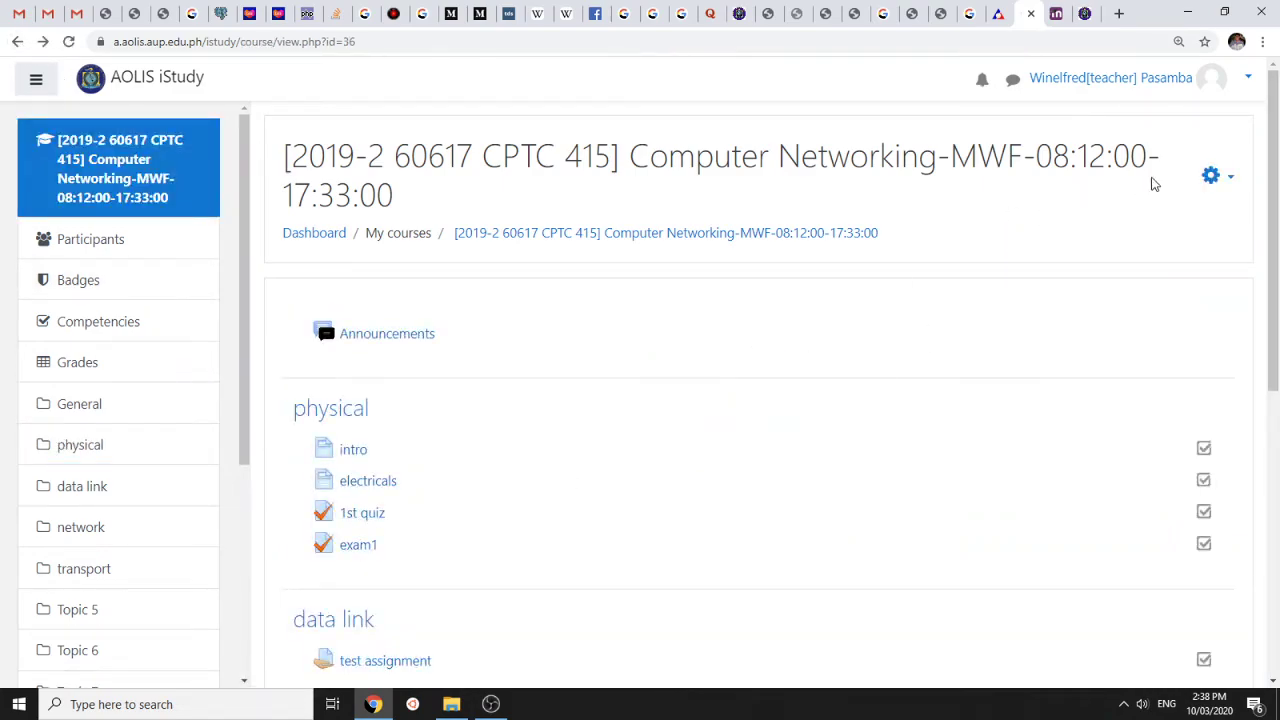
Turn editing on for the course and show the edit options of exam1
left_click(1218, 178)
left_click(1168, 234)
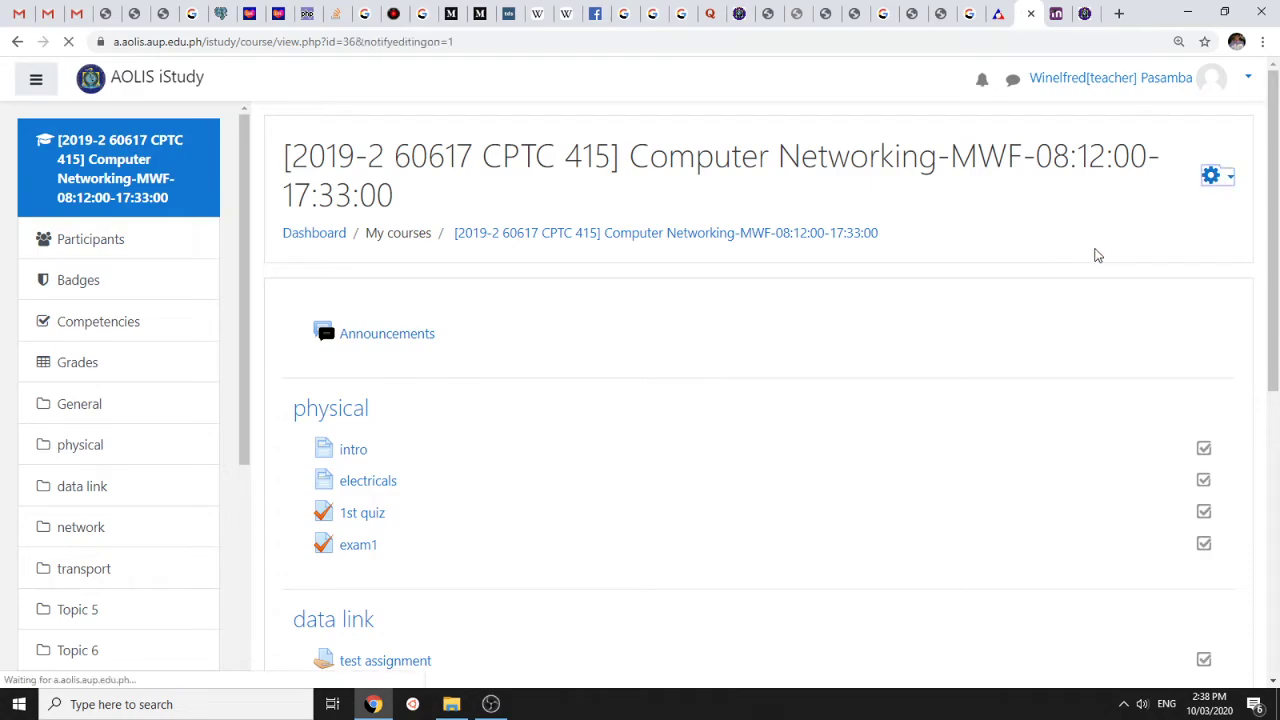
left_click(1139, 581)
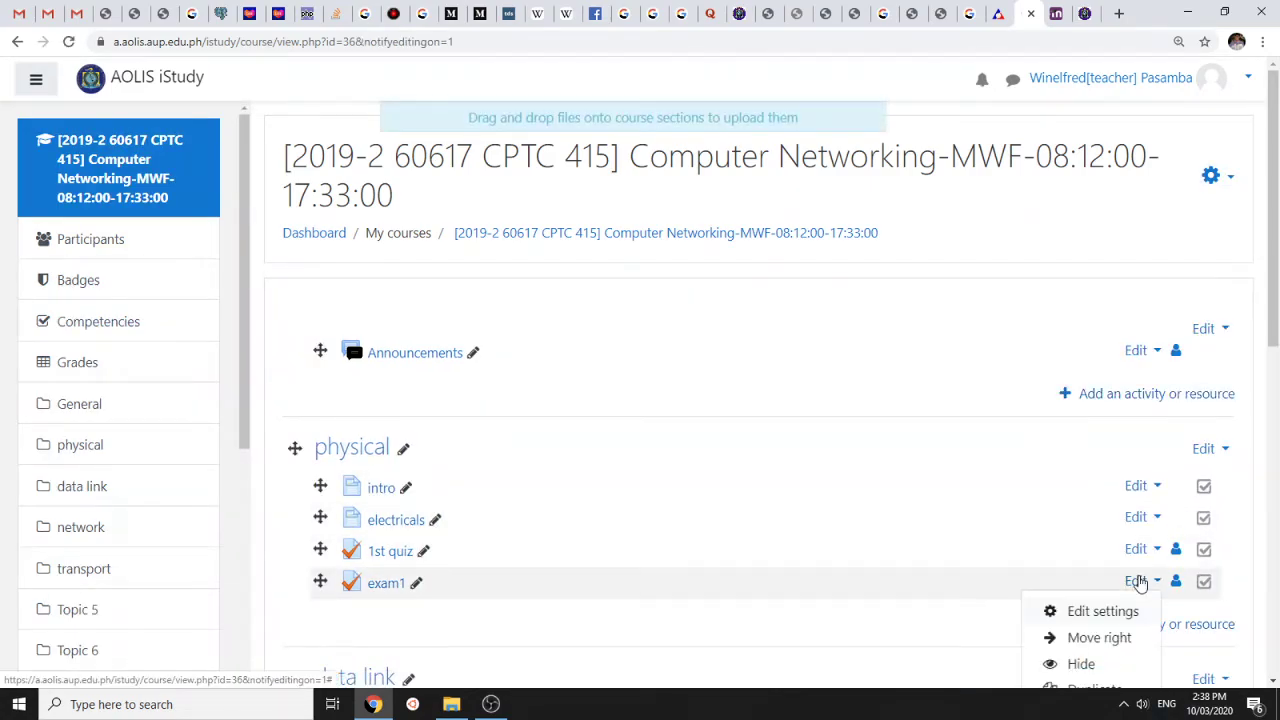
scroll(1105, 590, "down", 2)
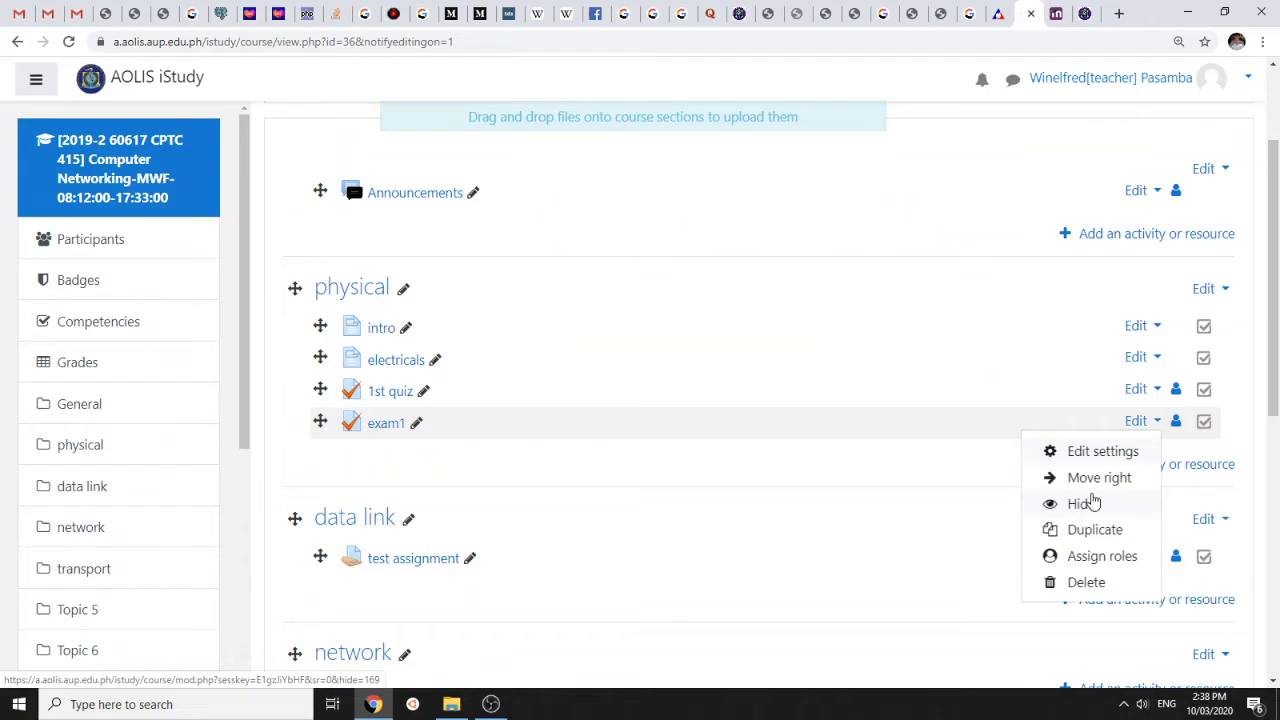
Open exam1's quiz editing page and check whether its questions can be changed
left_click(388, 424)
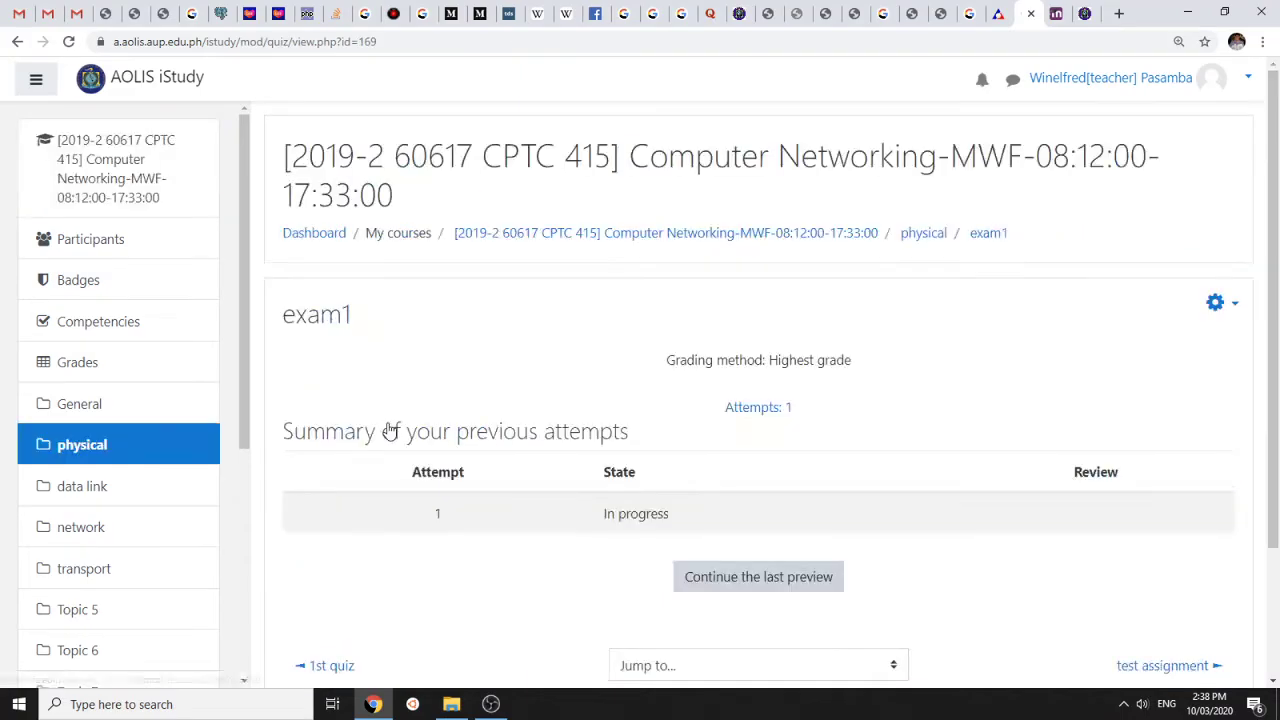
scroll(777, 451, "down", 1)
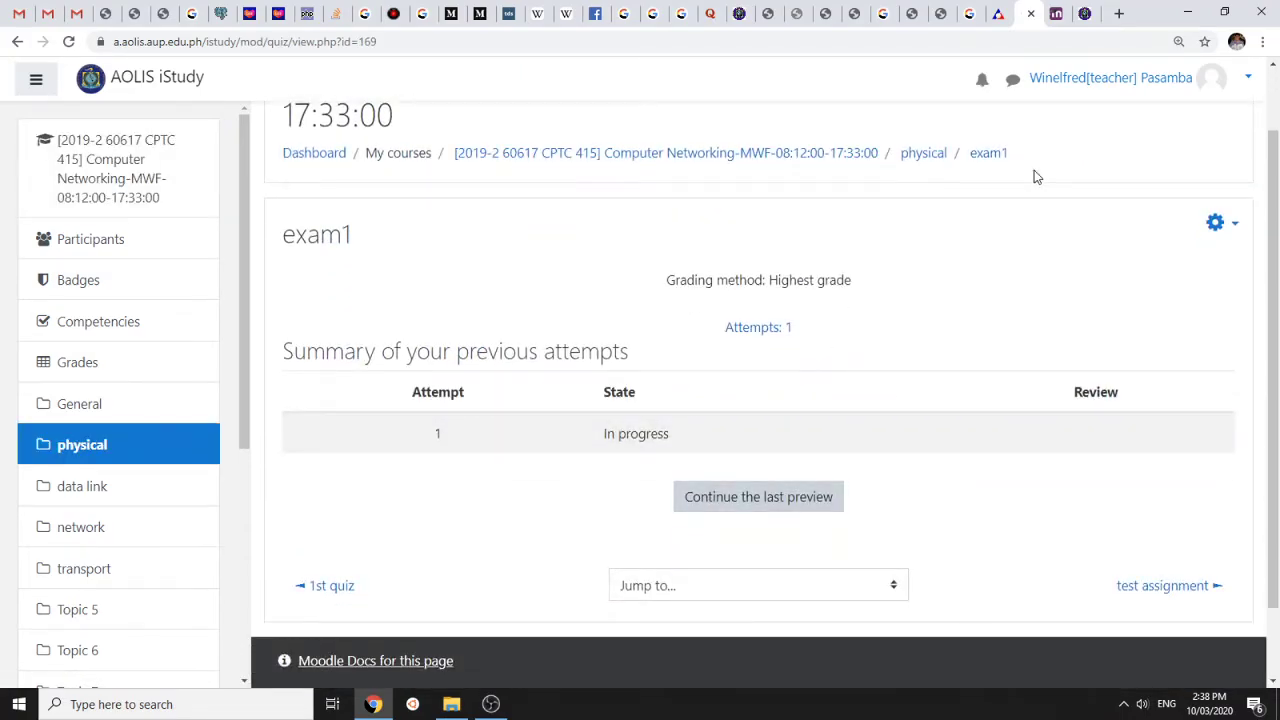
left_click(1214, 222)
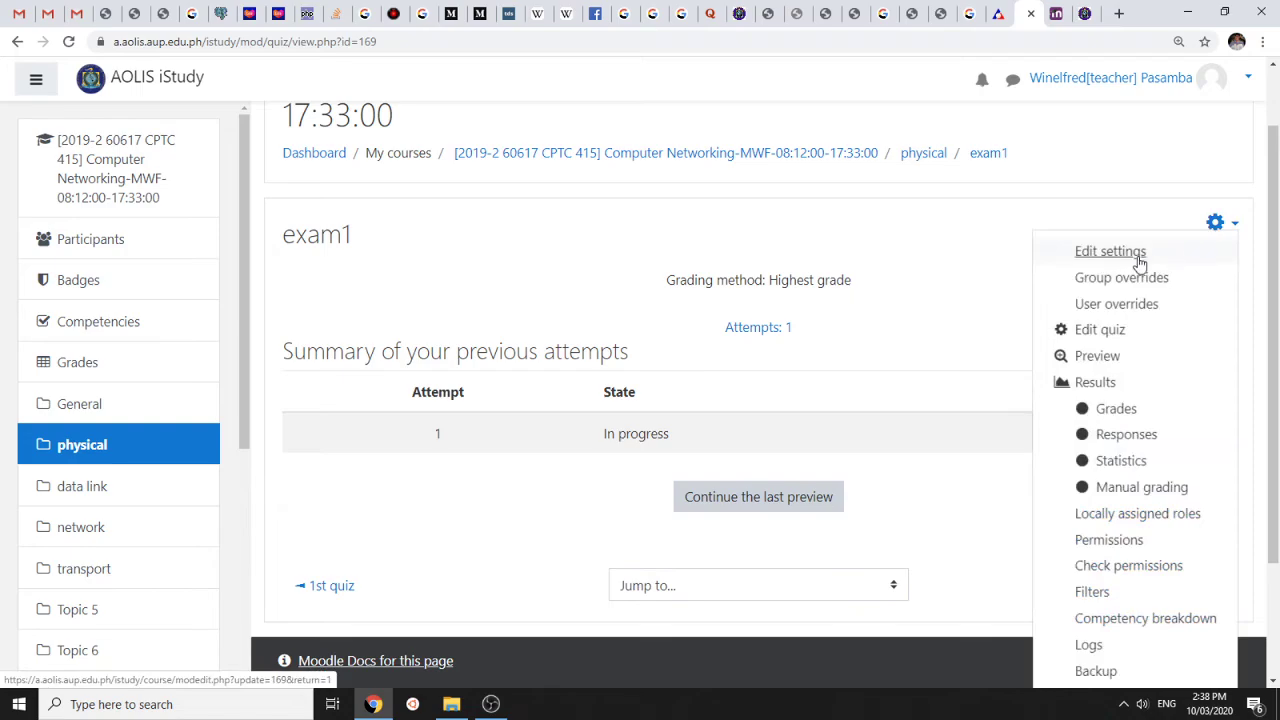
left_click(1062, 330)
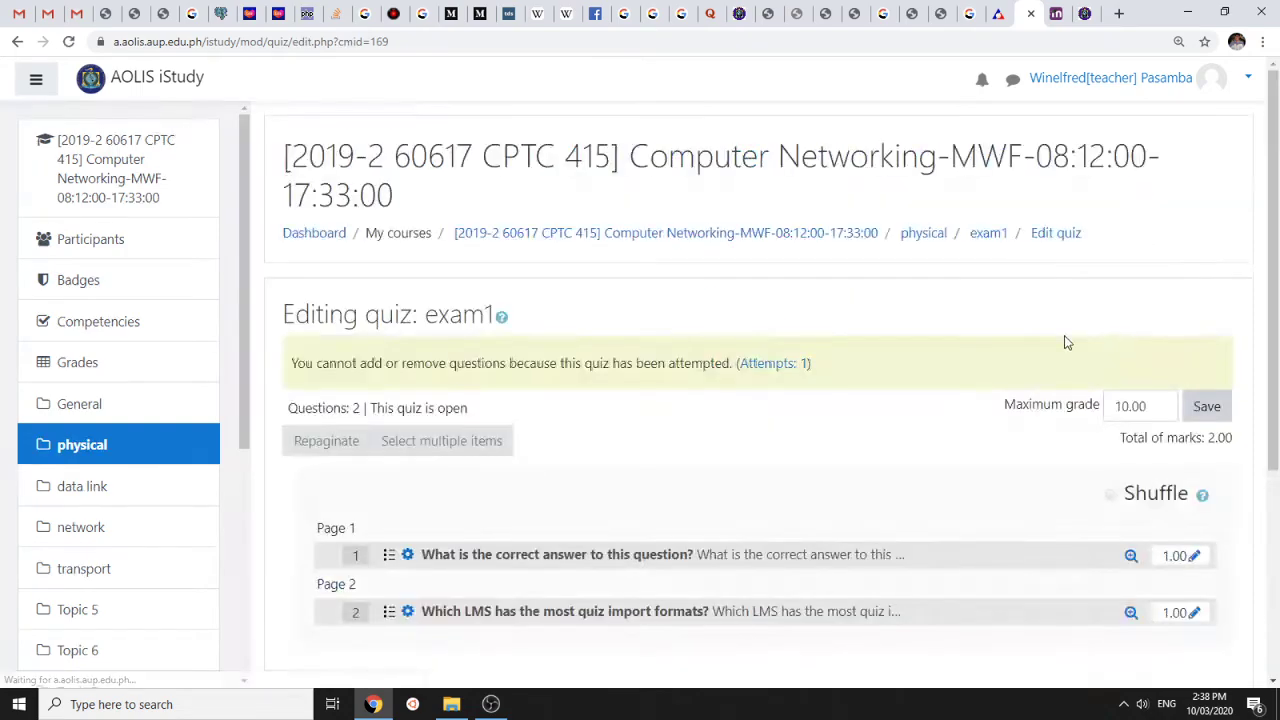
scroll(712, 384, "down", 1)
scroll(712, 384, "down", 3)
scroll(900, 340, "up", 1)
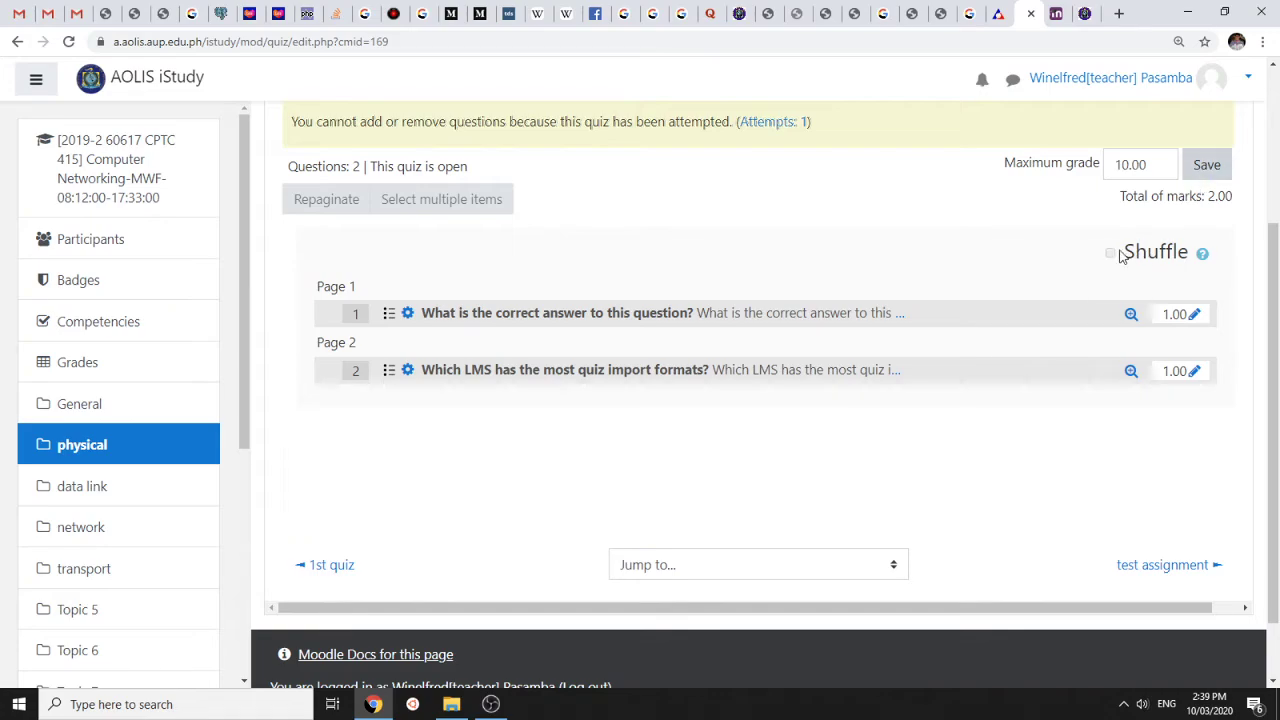
scroll(1120, 257, "up", 1)
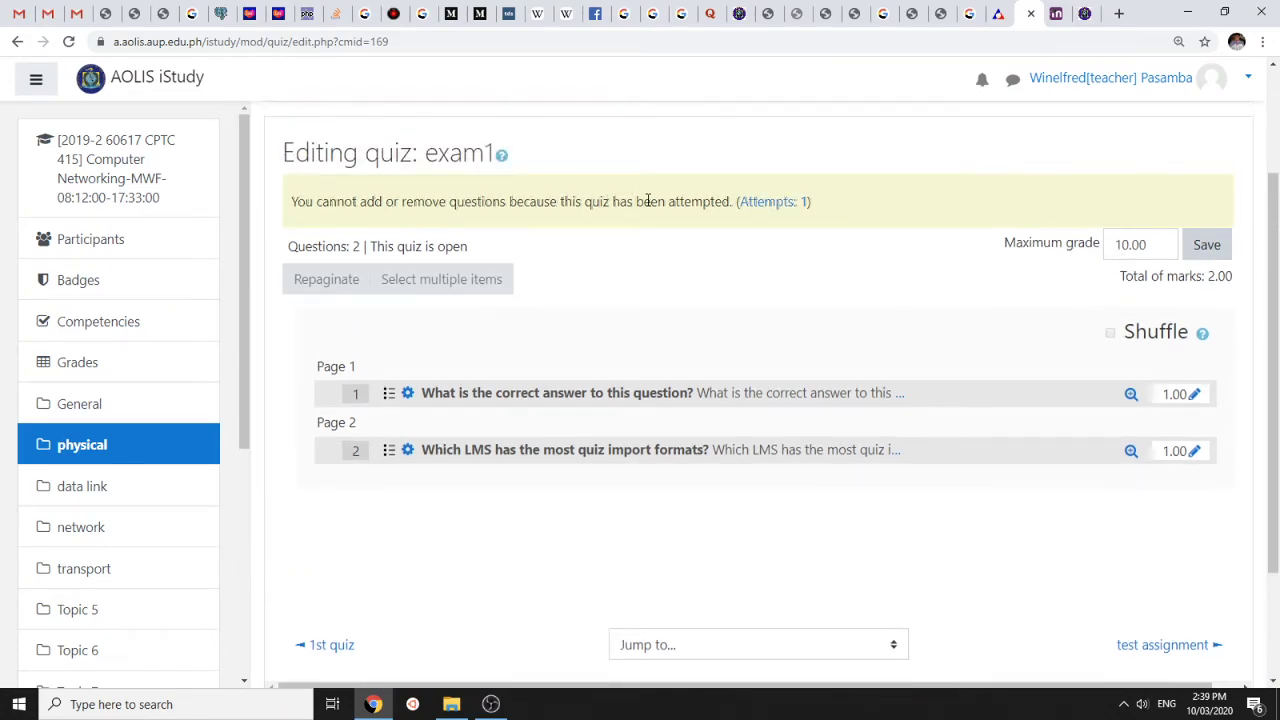
Return to the course page and add a new Quiz activity to the physical section
left_click(127, 193)
scroll(700, 541, "down", 1)
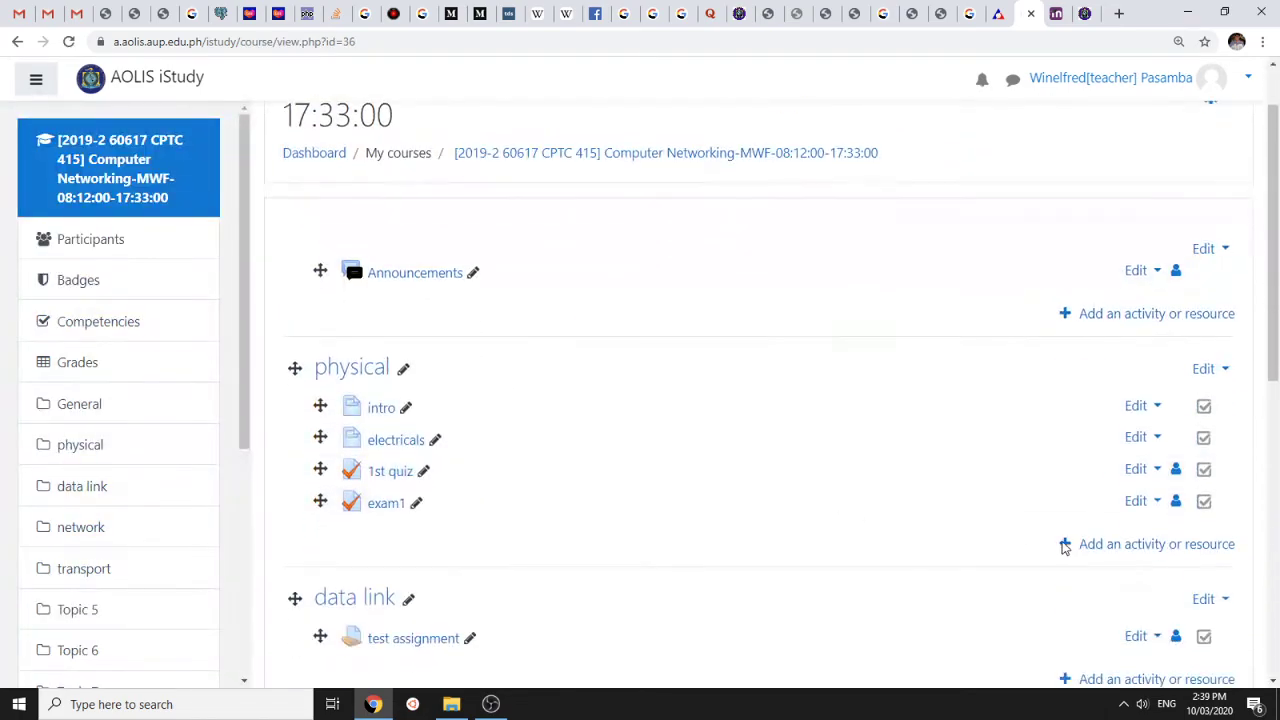
left_click(1149, 535)
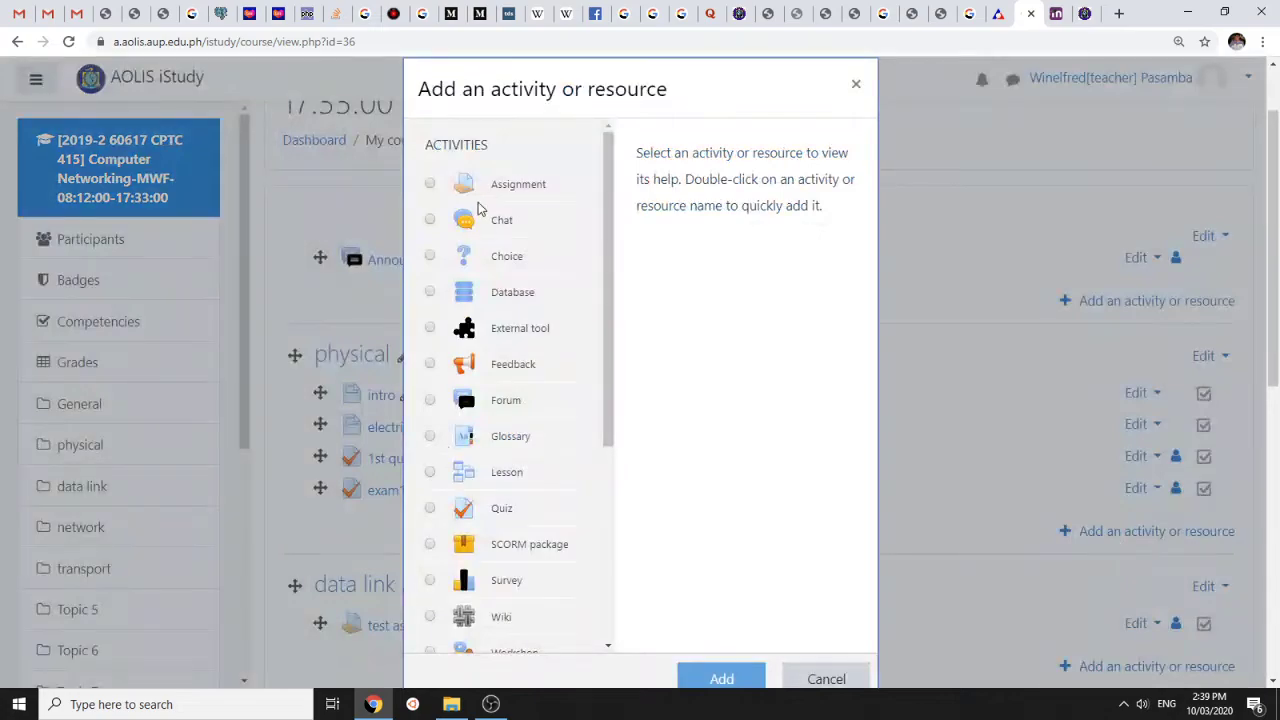
left_click(430, 508)
scroll(688, 556, "down", 2)
left_click(720, 677)
Name the new quiz exam3
left_click(596, 416)
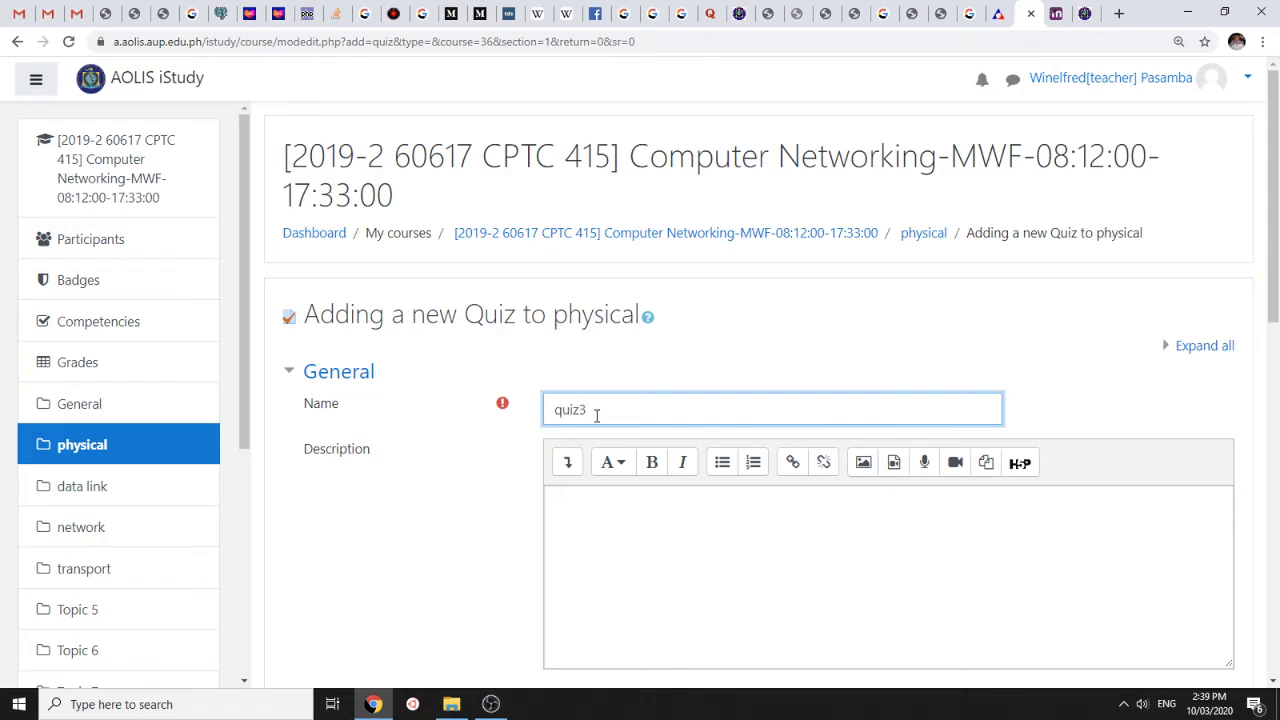
scroll(600, 405, "down", 3)
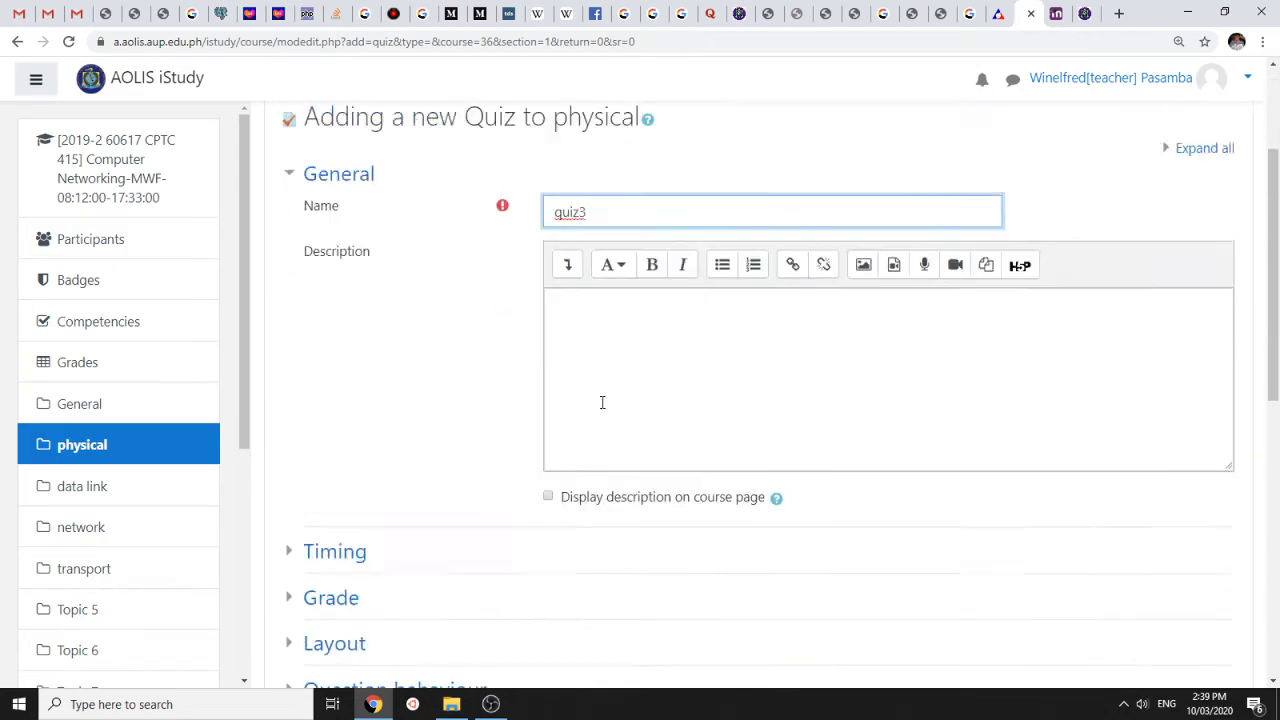
scroll(602, 402, "up", 3)
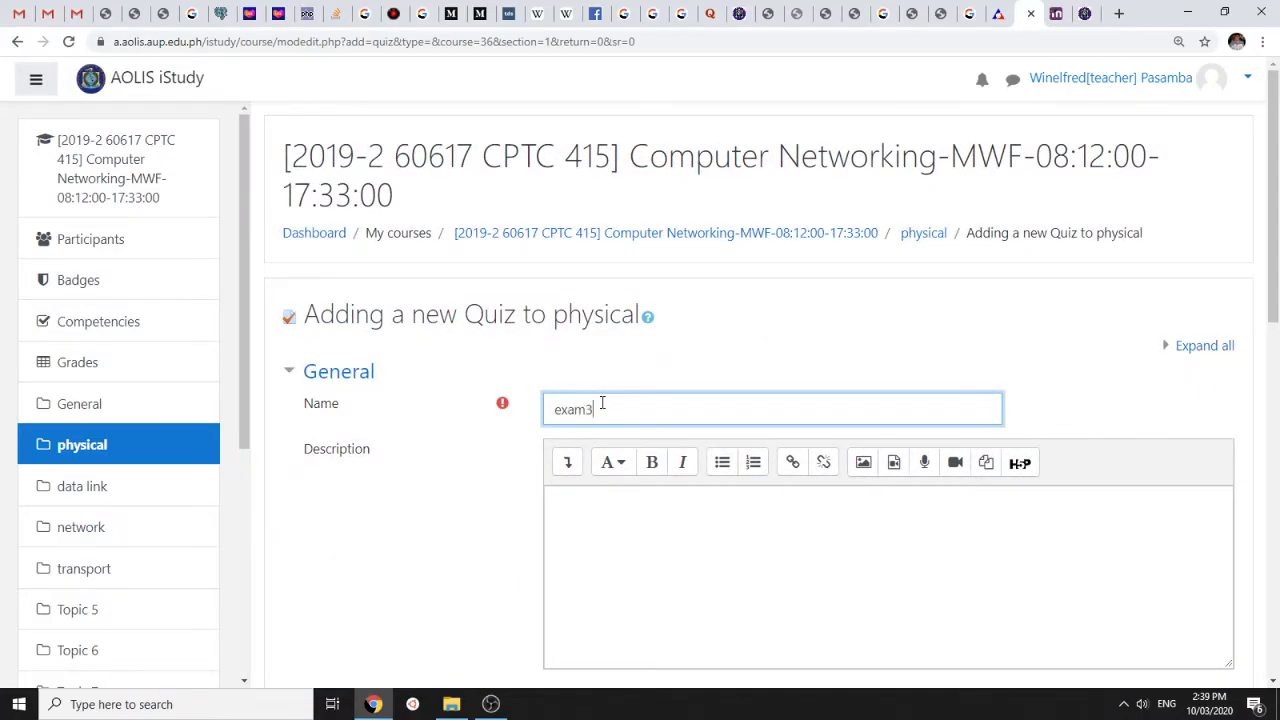
Enable the quiz's opening date in the timing settings and set its day to 11 March 2020
scroll(711, 340, "down", 5)
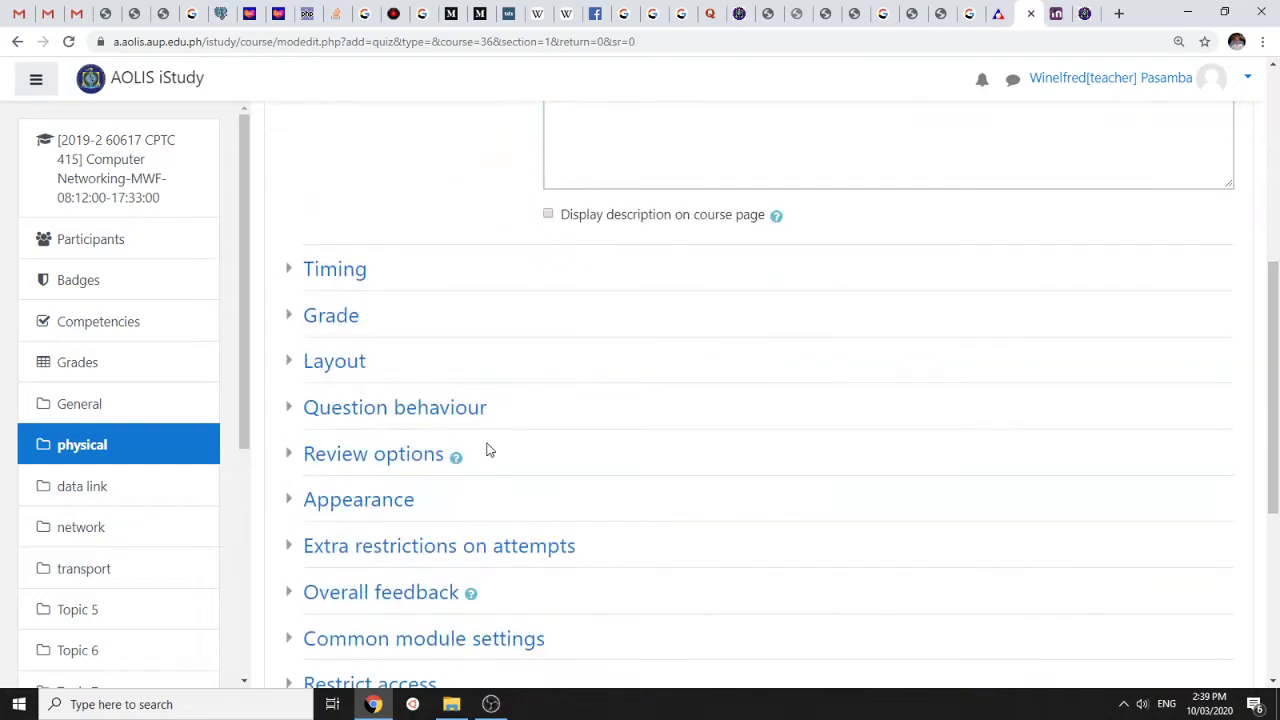
scroll(489, 449, "down", 4)
scroll(485, 445, "up", 3)
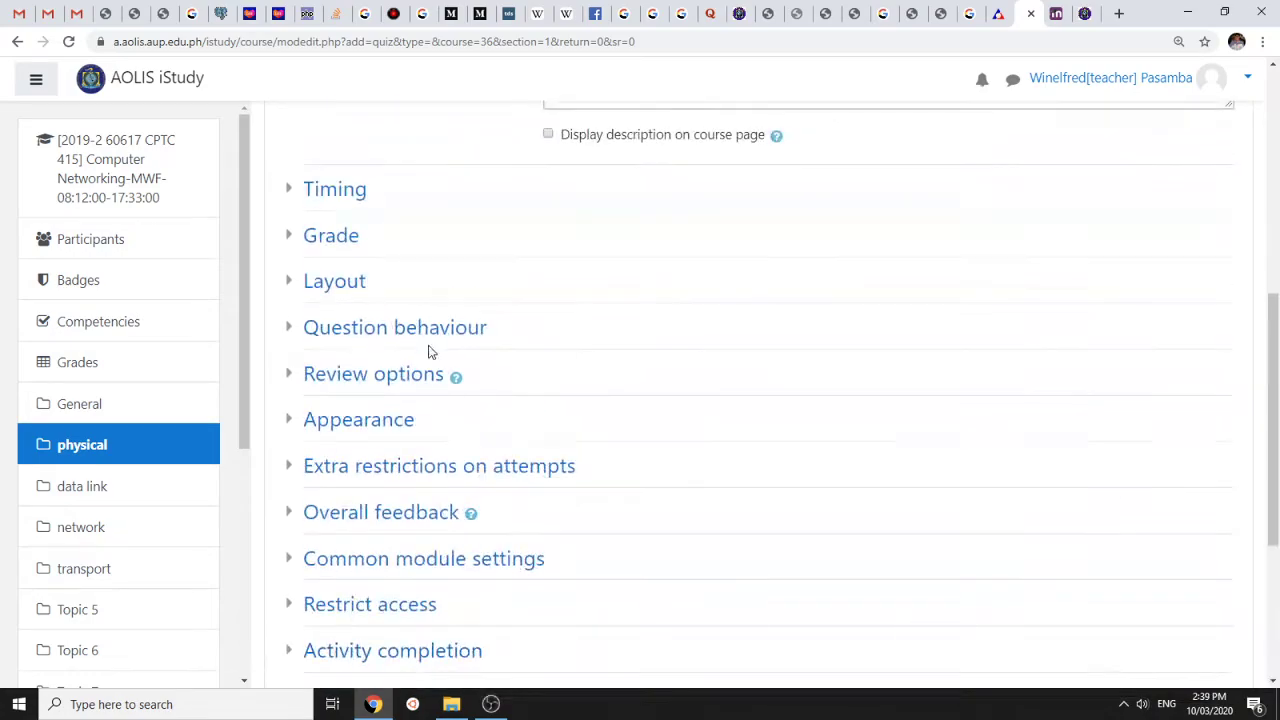
left_click(286, 193)
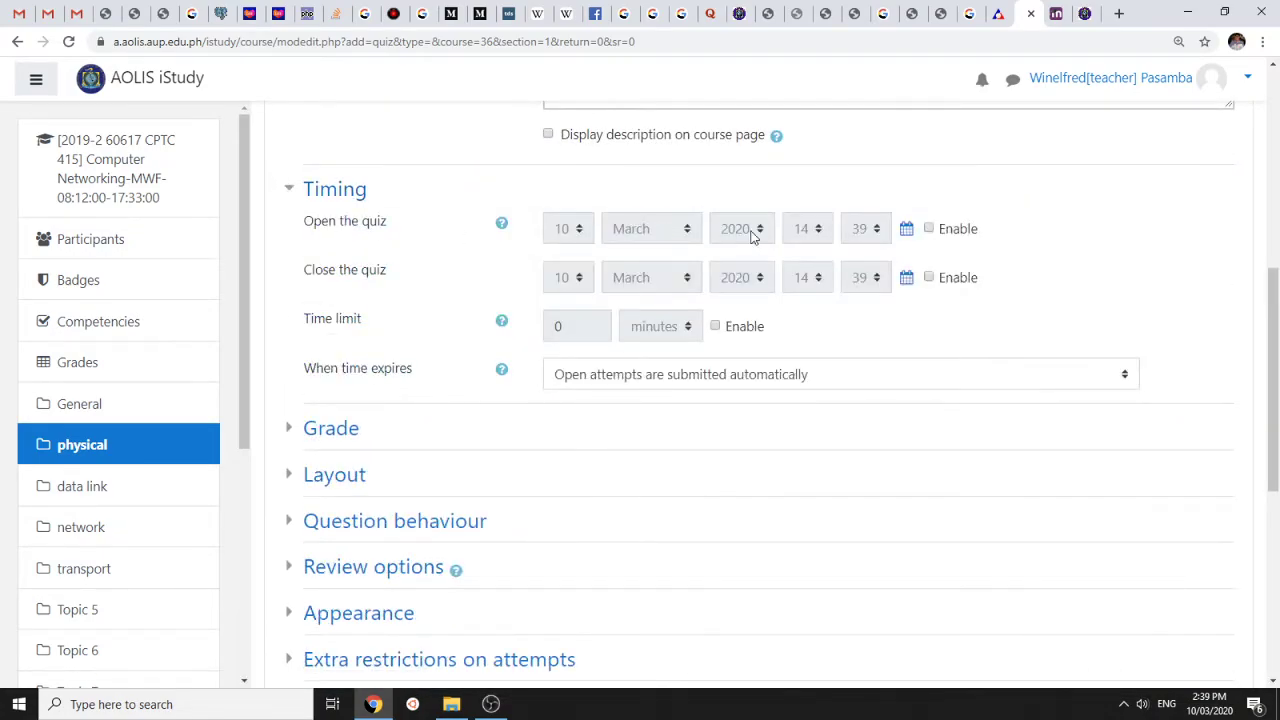
left_click(929, 229)
left_click(662, 235)
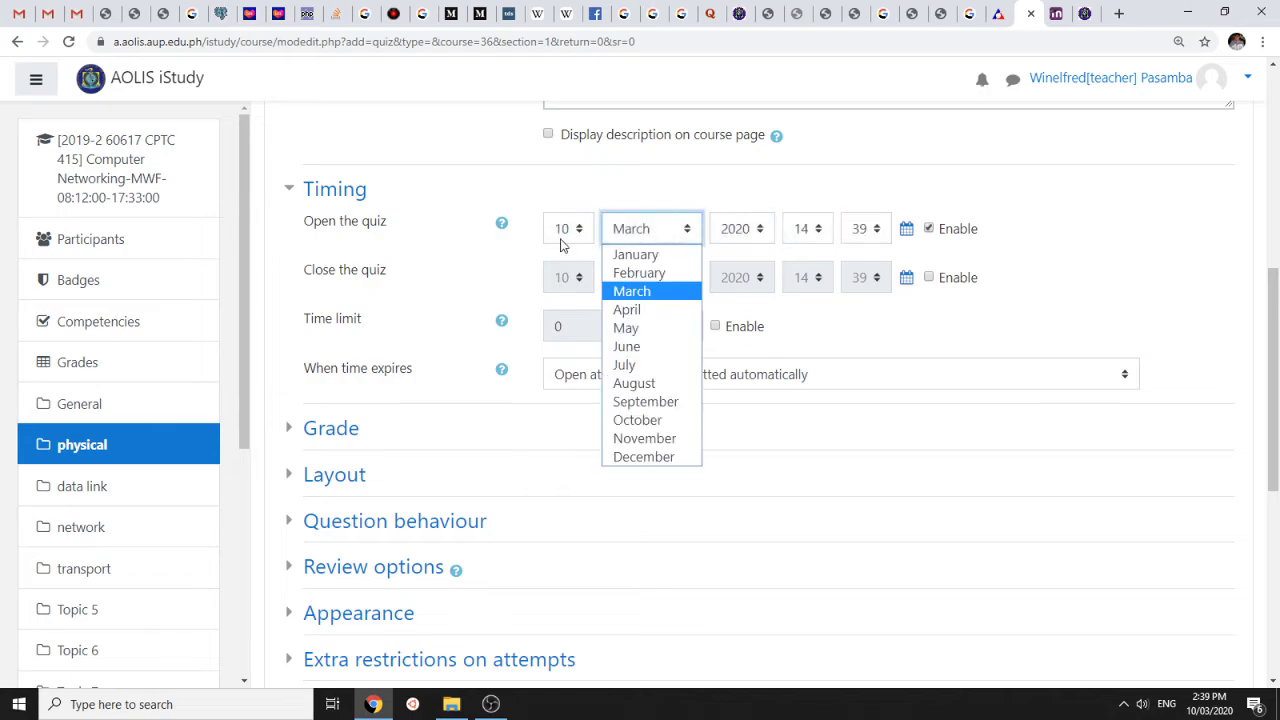
left_click(561, 240)
left_click(562, 438)
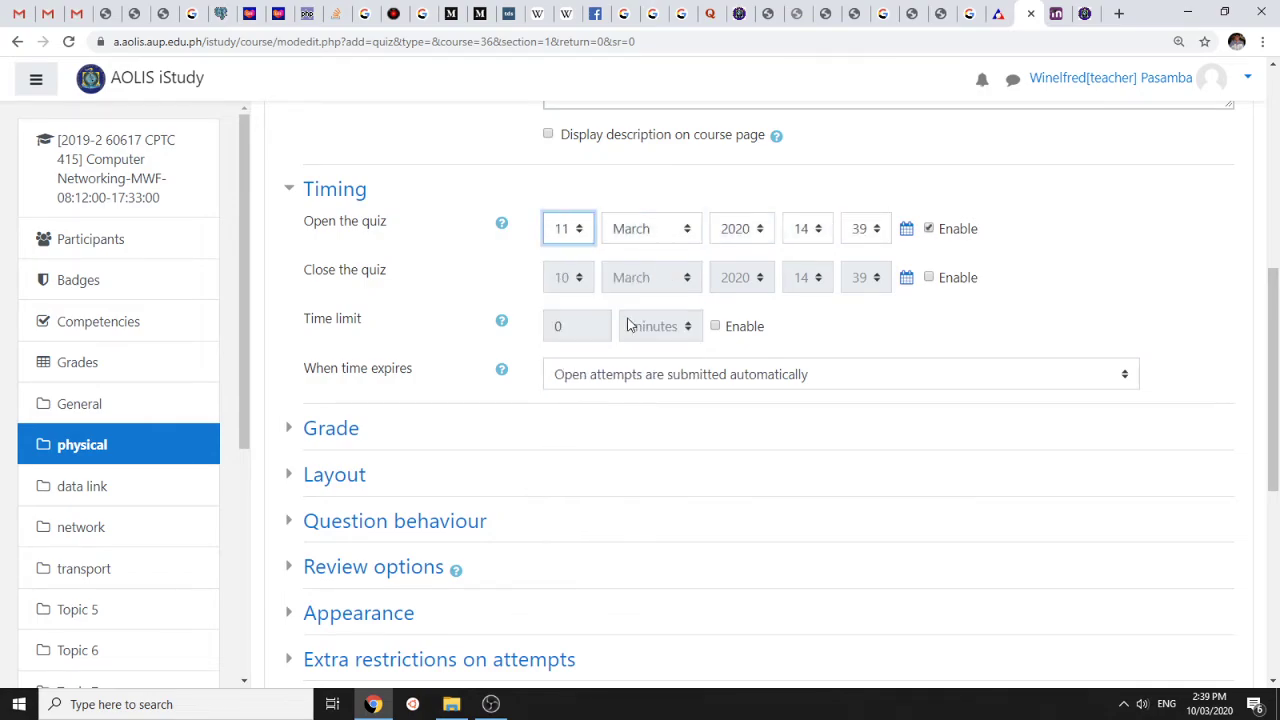
Enable the closing date with 12 March 2020 and set a time limit of 2 minutes
left_click(929, 278)
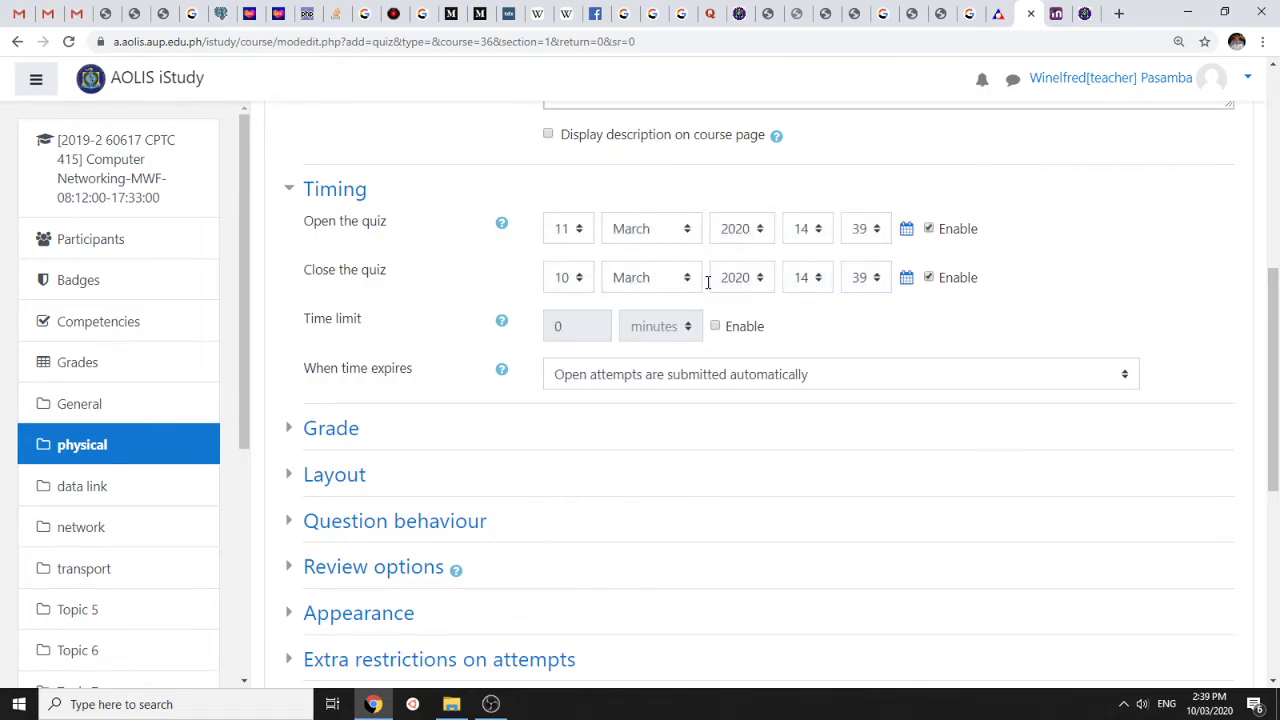
left_click(587, 280)
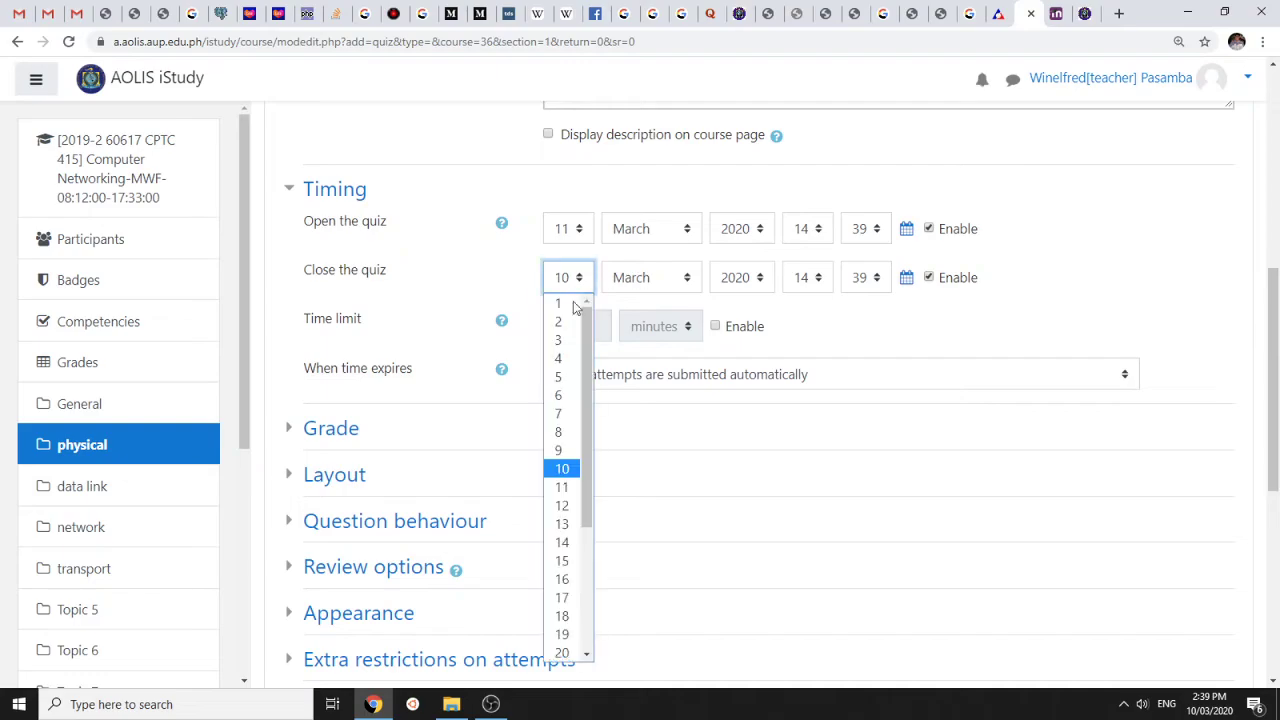
left_click(562, 506)
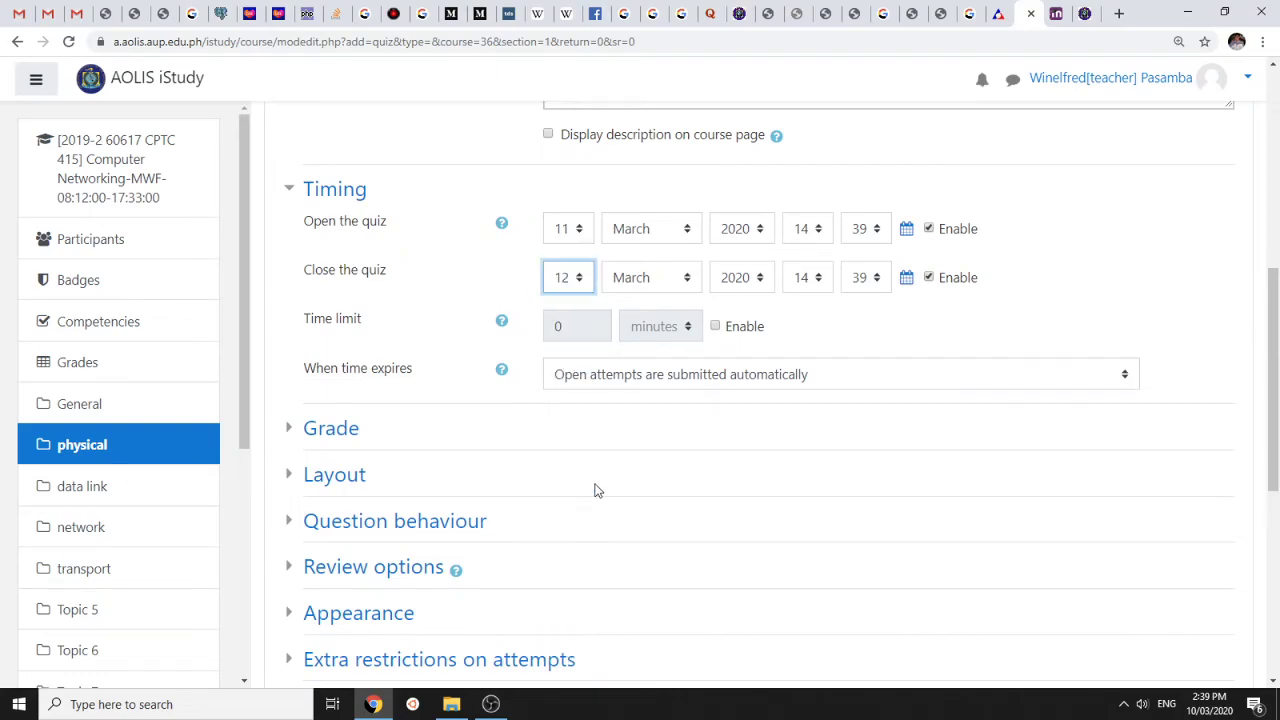
left_click(716, 327)
left_click(579, 337)
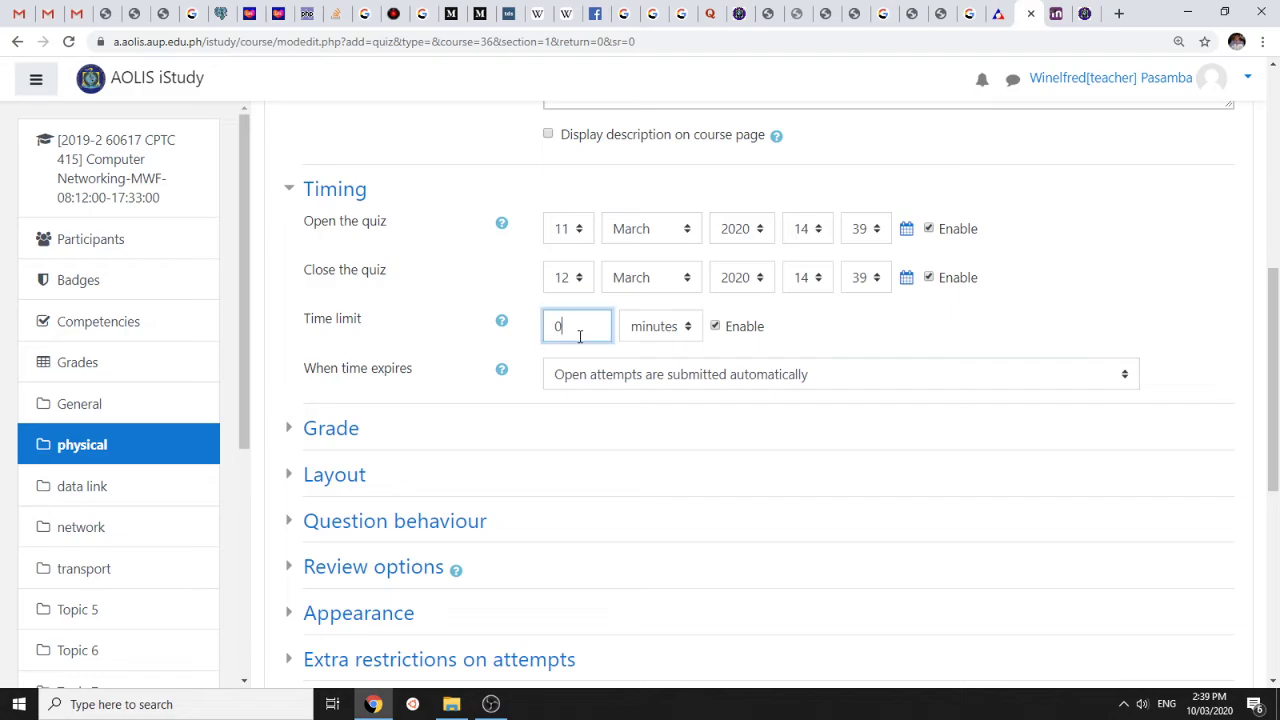
type("2")
Set the attempts allowed to 1 in the grade settings, and save and display the quiz
left_click(291, 430)
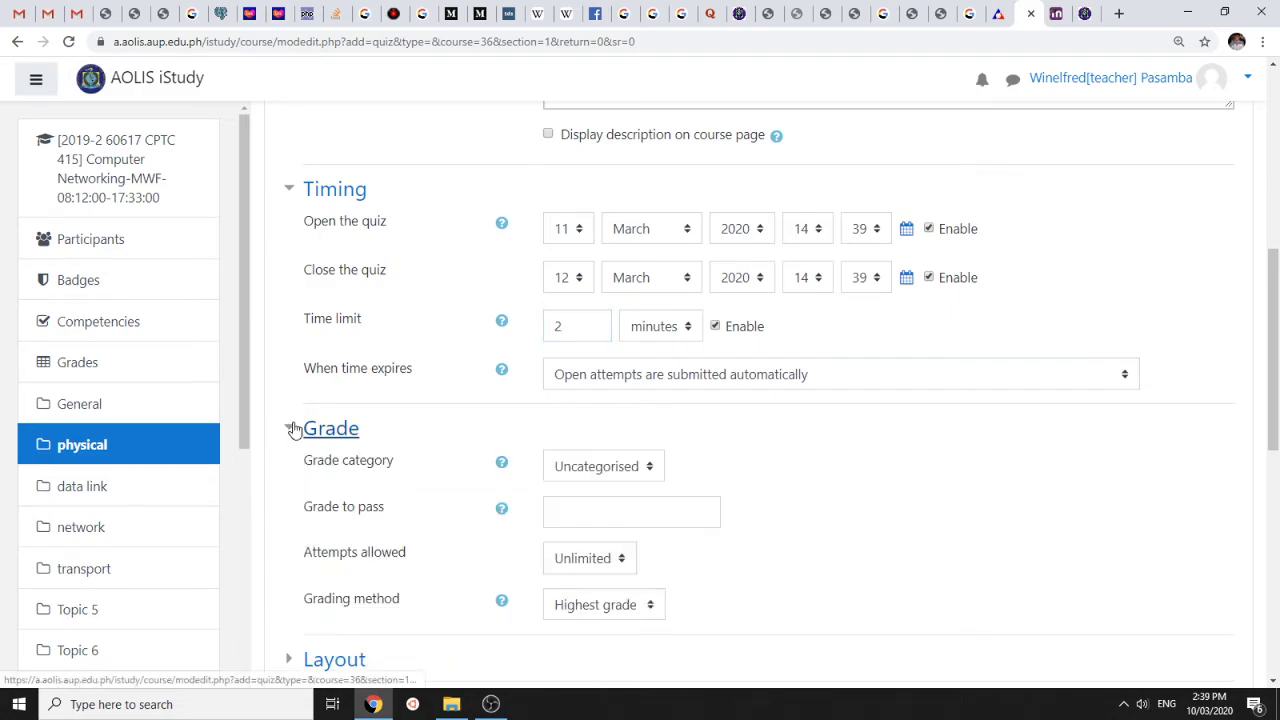
scroll(400, 600, "down", 2)
left_click(585, 400)
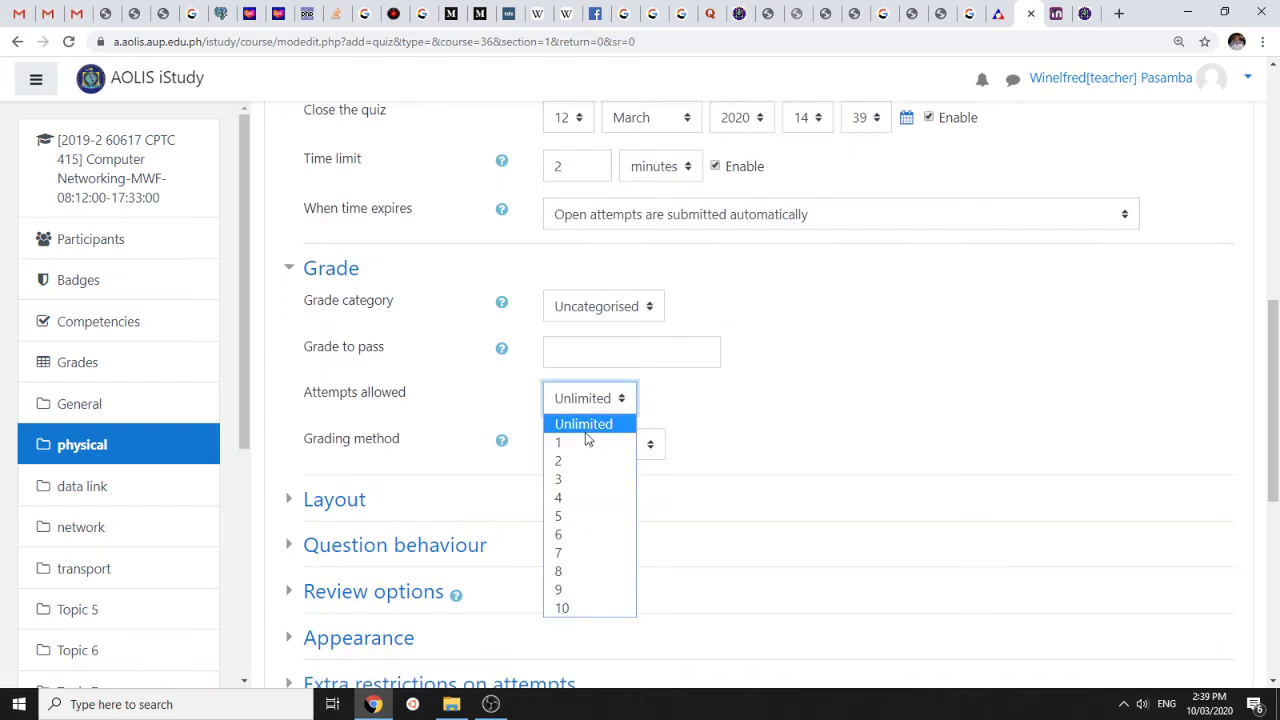
left_click(586, 440)
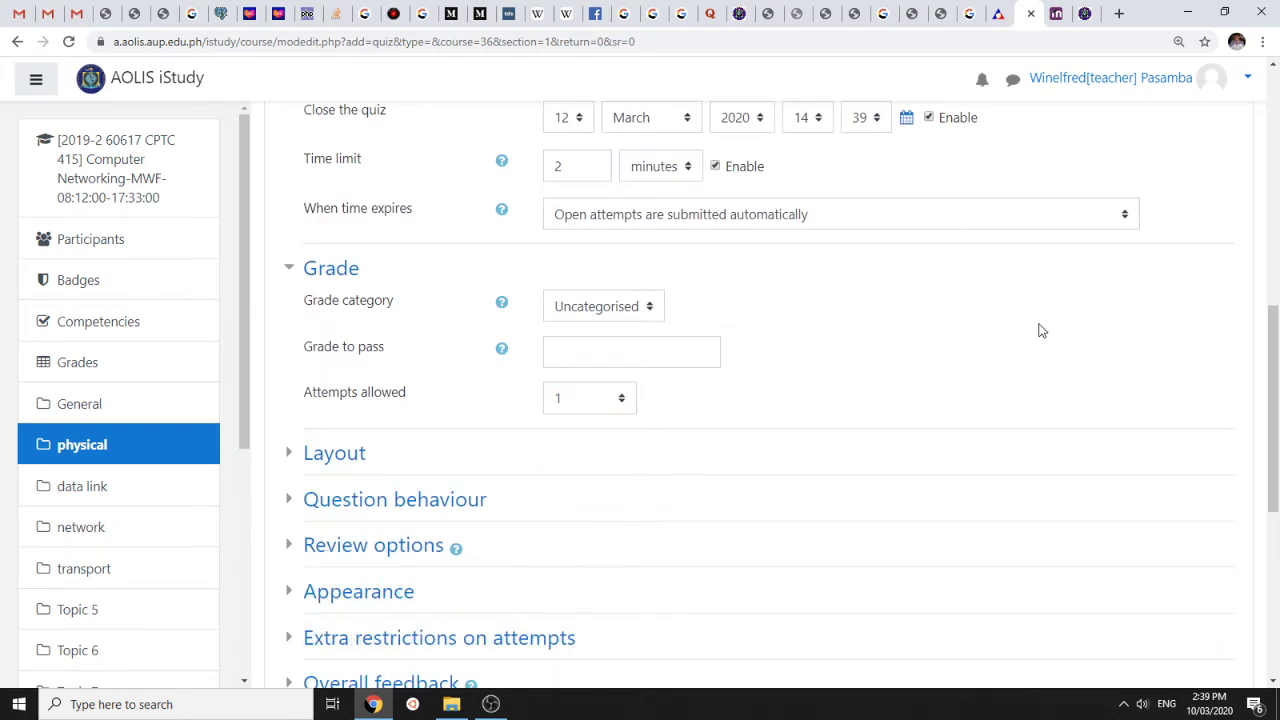
scroll(1040, 330, "down", 4)
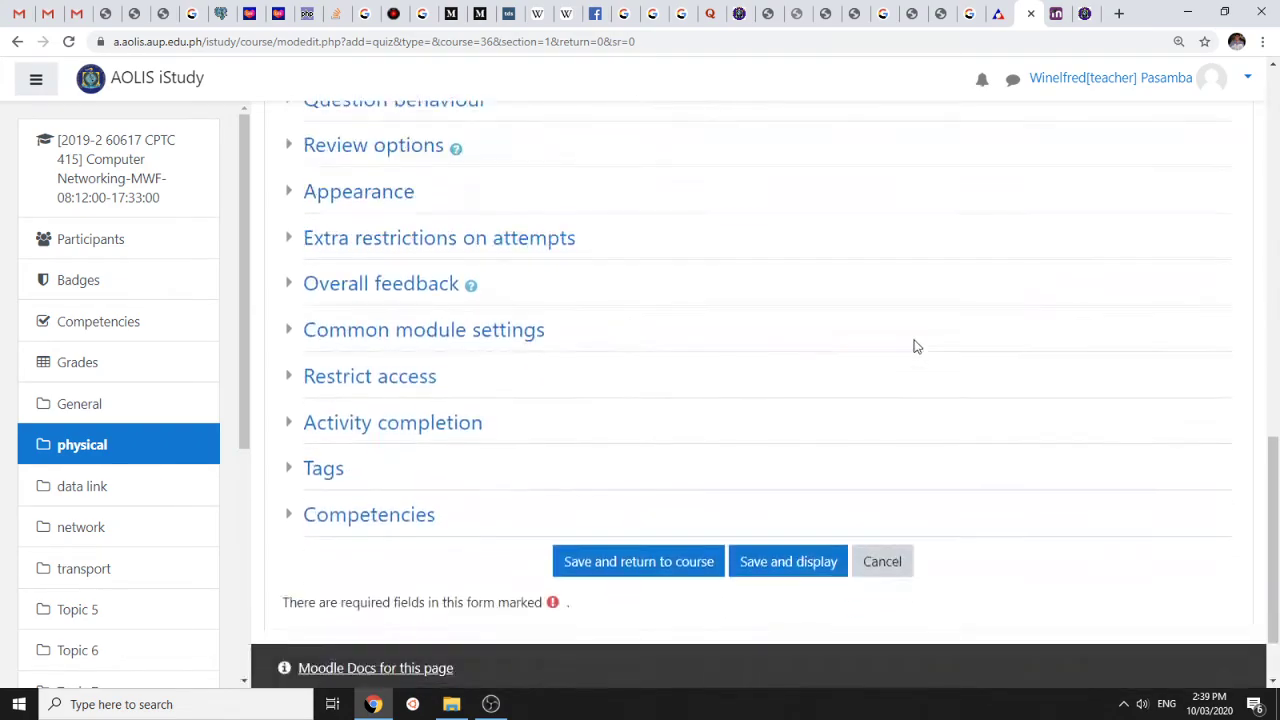
left_click(756, 562)
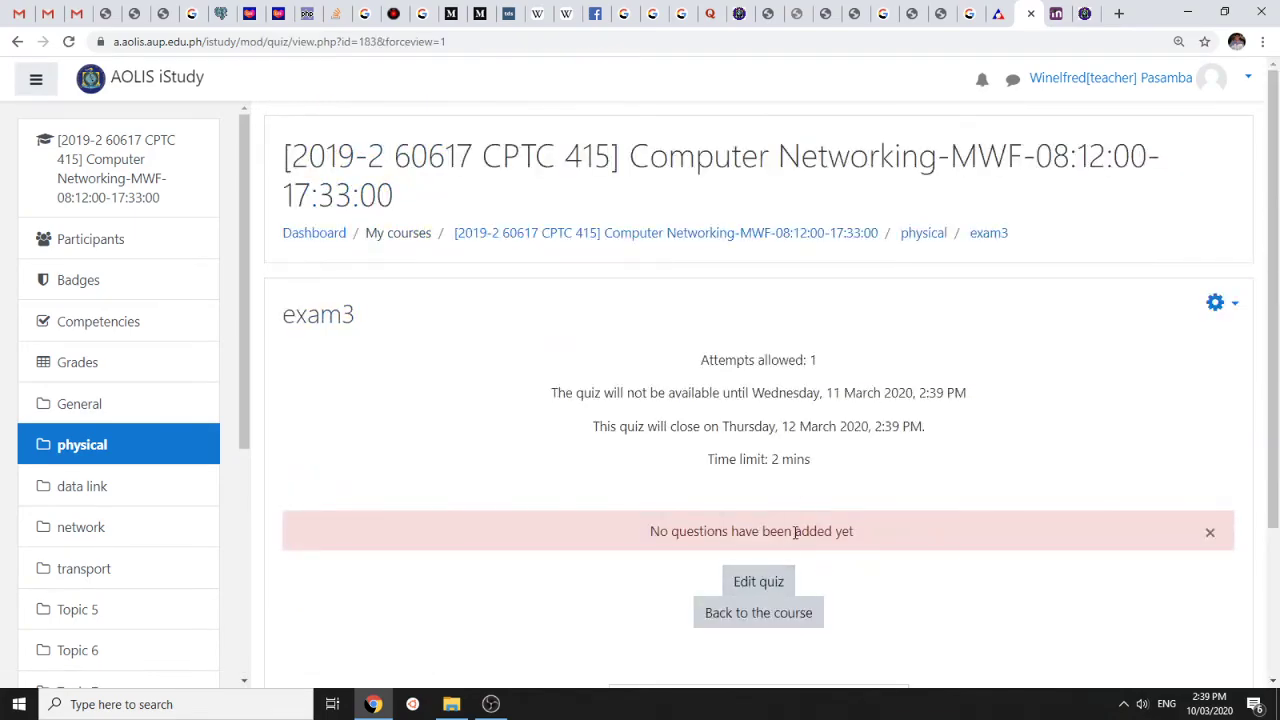
Open exam3 for question editing and enable Shuffle
left_click(778, 586)
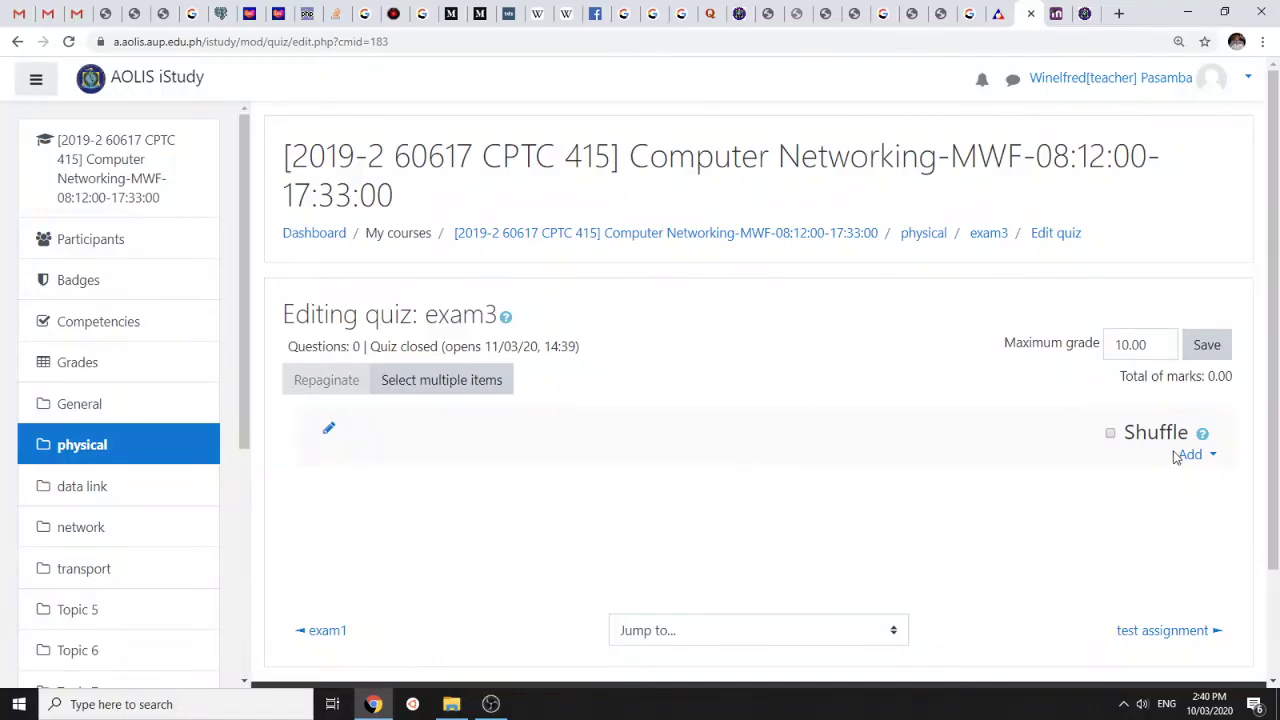
left_click(1110, 435)
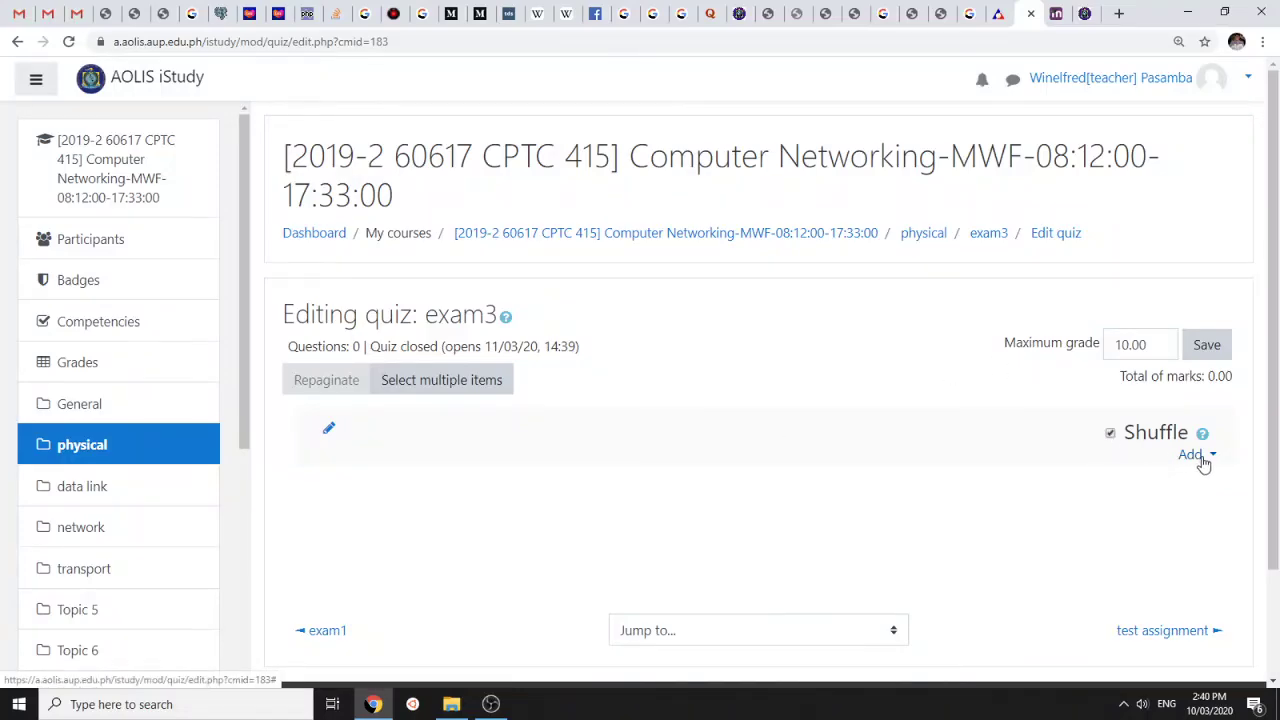
Add all questions of the course's default question bank category to exam3 and check the resulting question list
left_click(1196, 455)
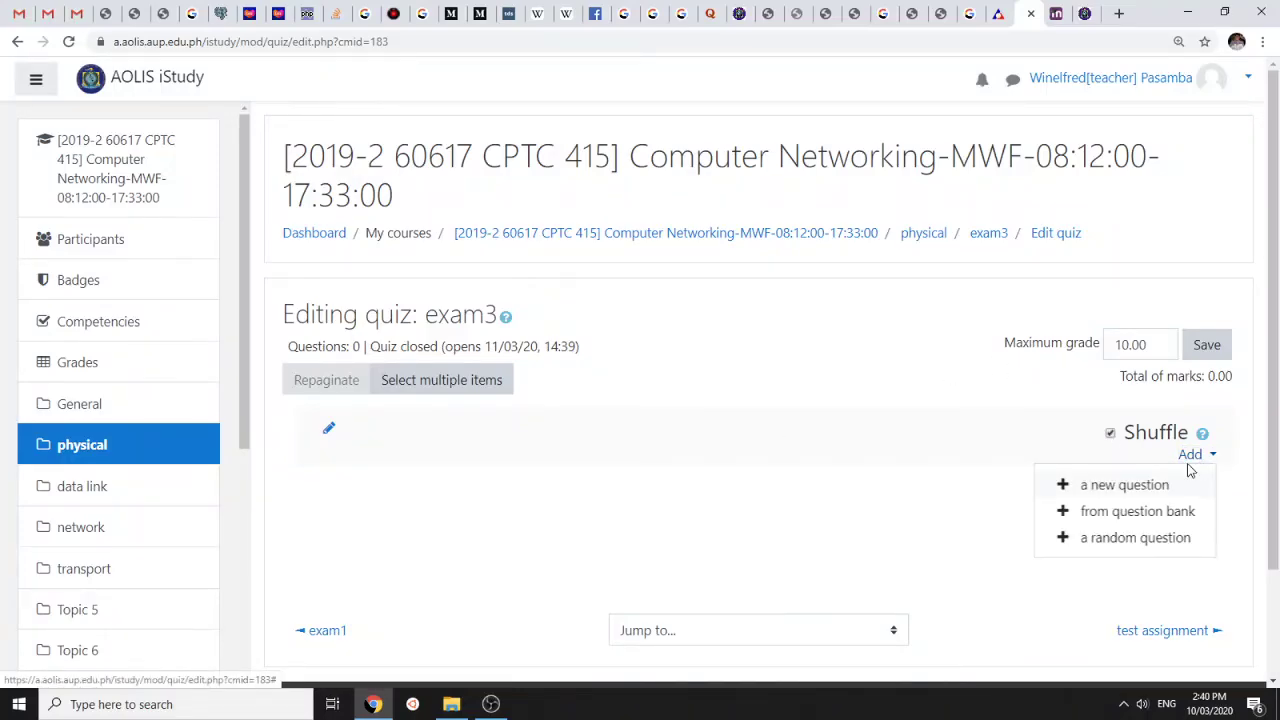
left_click(1140, 512)
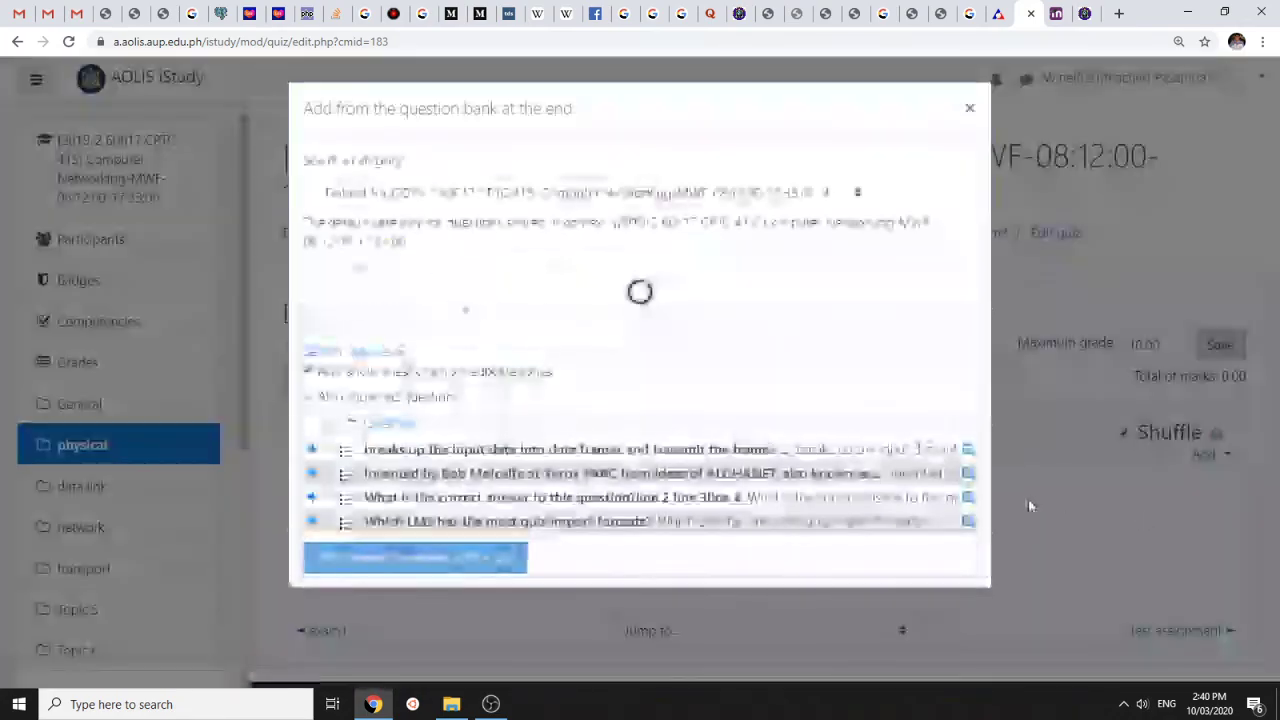
left_click(330, 426)
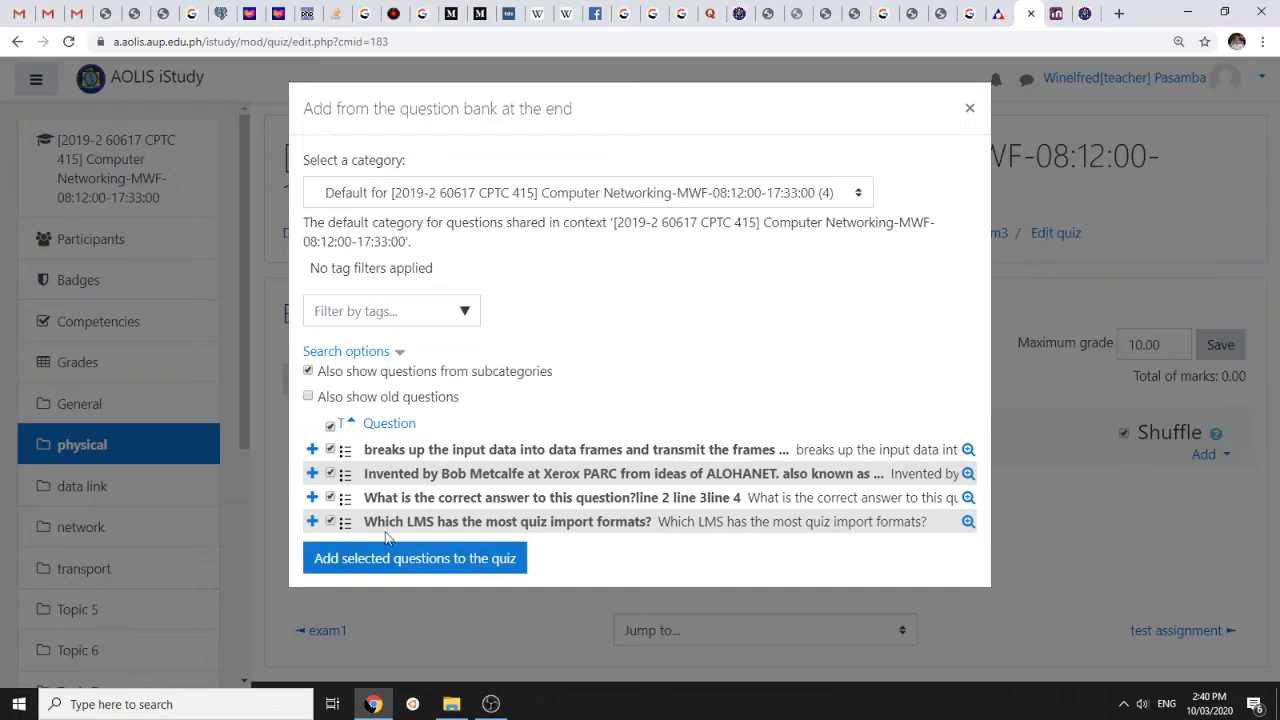
left_click(398, 560)
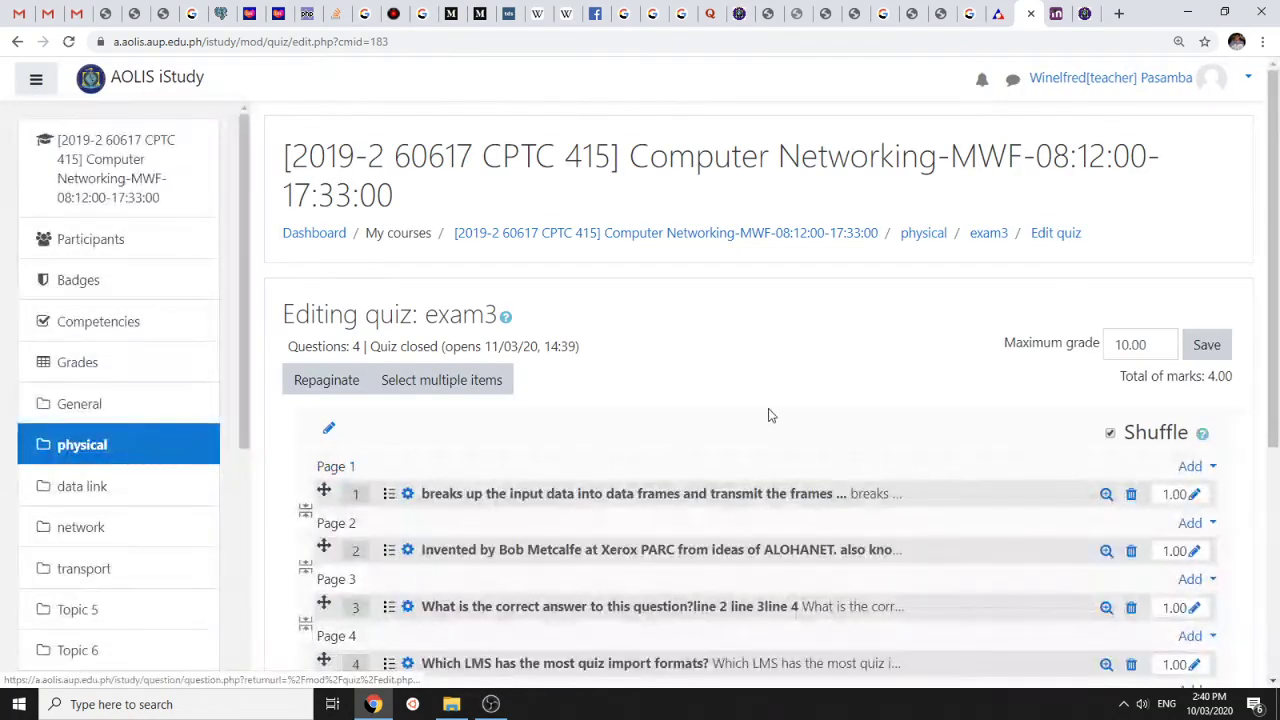
scroll(760, 415, "down", 4)
scroll(810, 414, "up", 1)
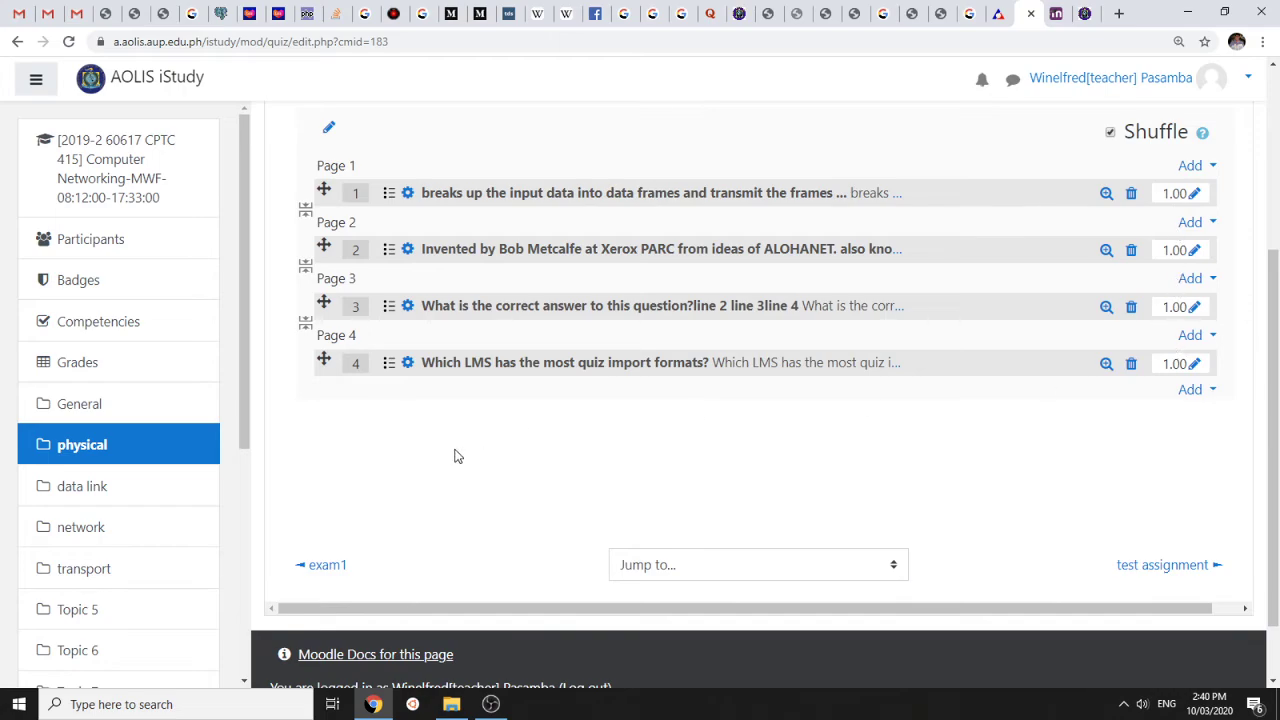
scroll(518, 327, "up", 3)
left_click(1206, 194)
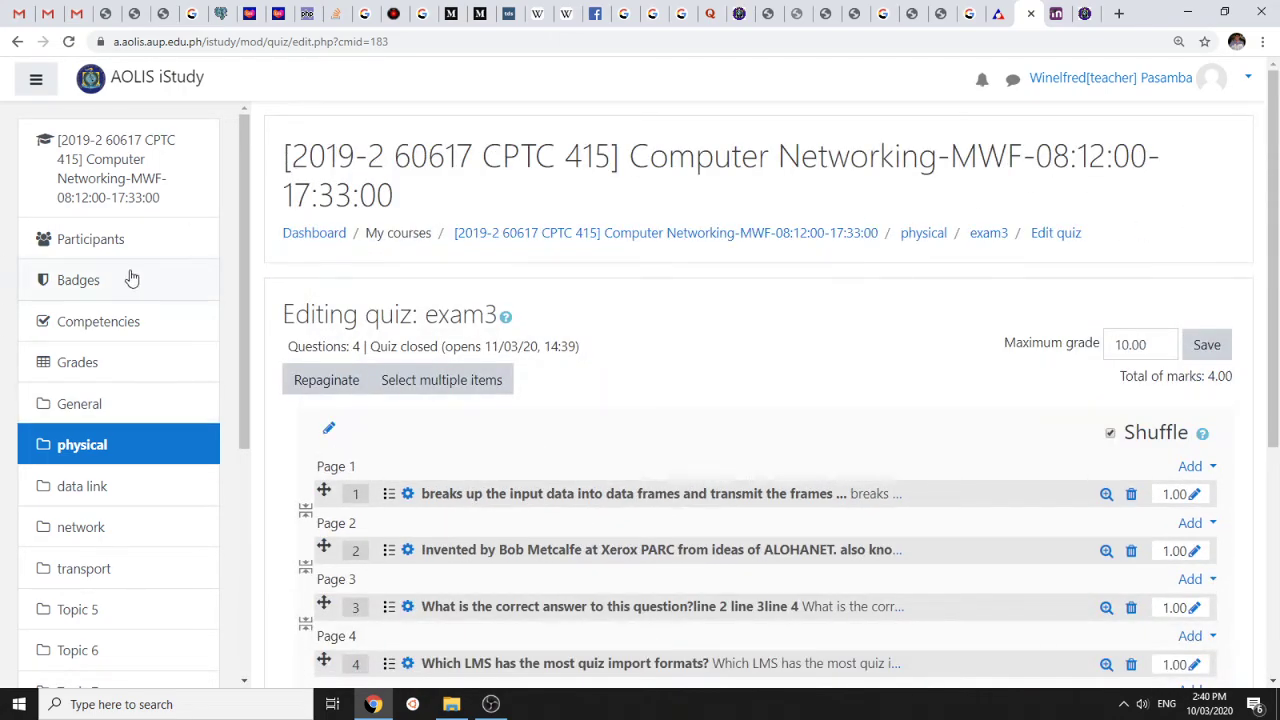
Return to the Computer Networking course page and switch the role to Student
left_click(20, 456)
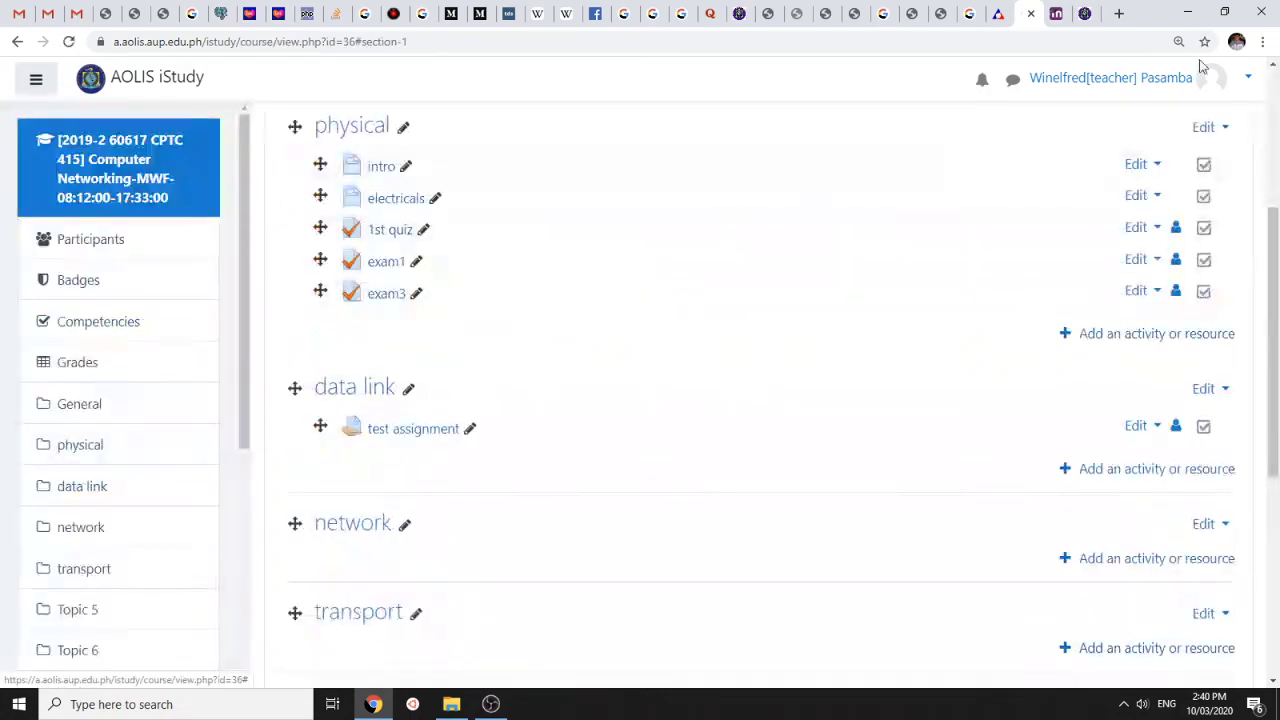
scroll(911, 329, "down", 2)
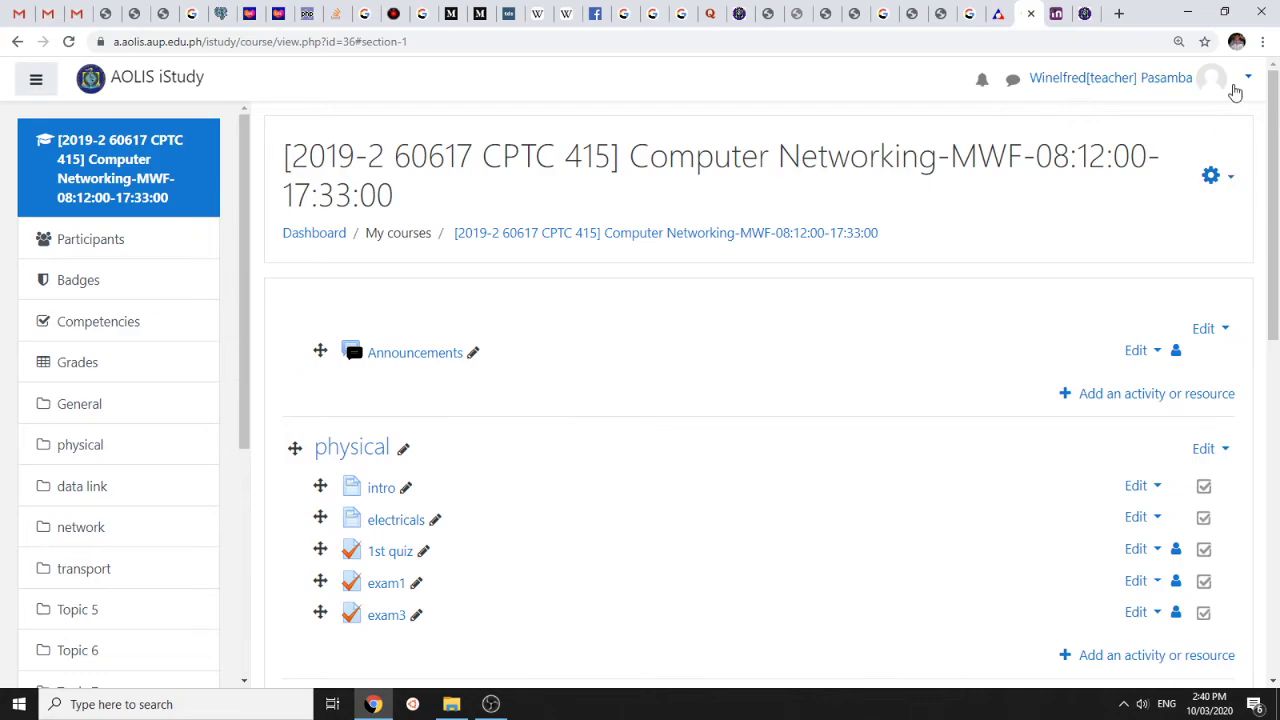
left_click(1236, 88)
left_click(1238, 88)
left_click(1240, 88)
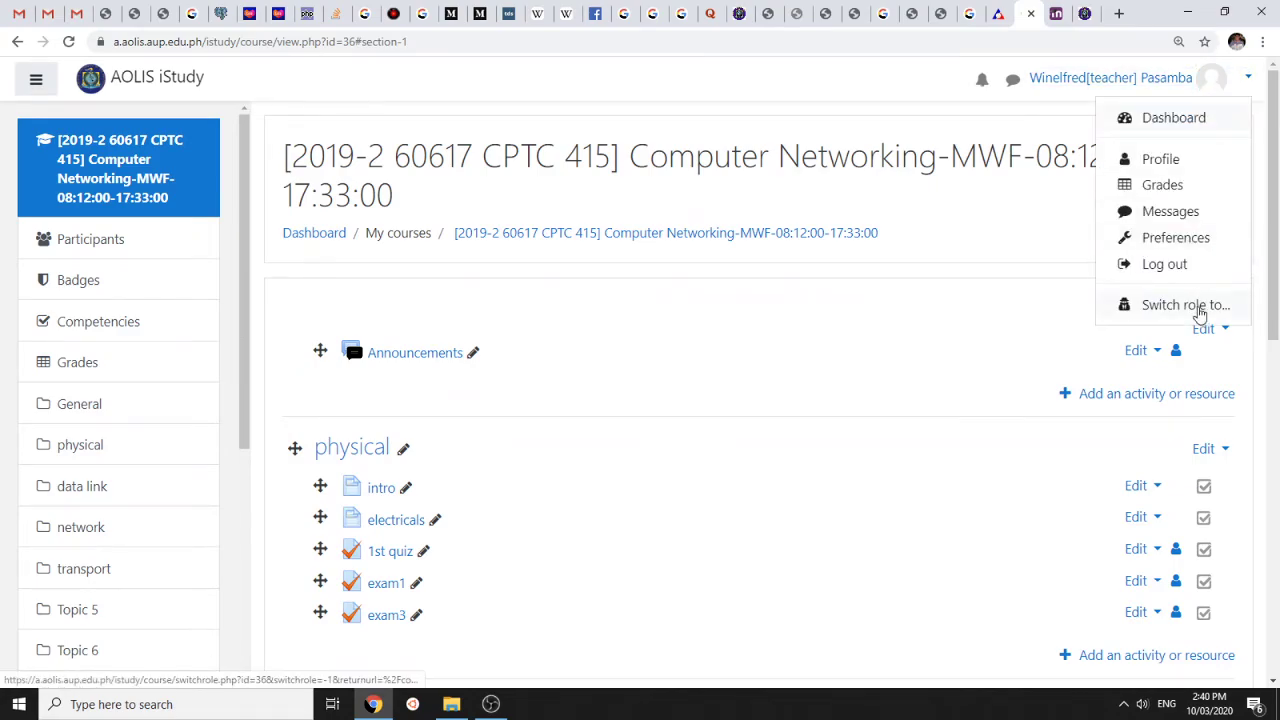
left_click(1200, 305)
left_click(332, 483)
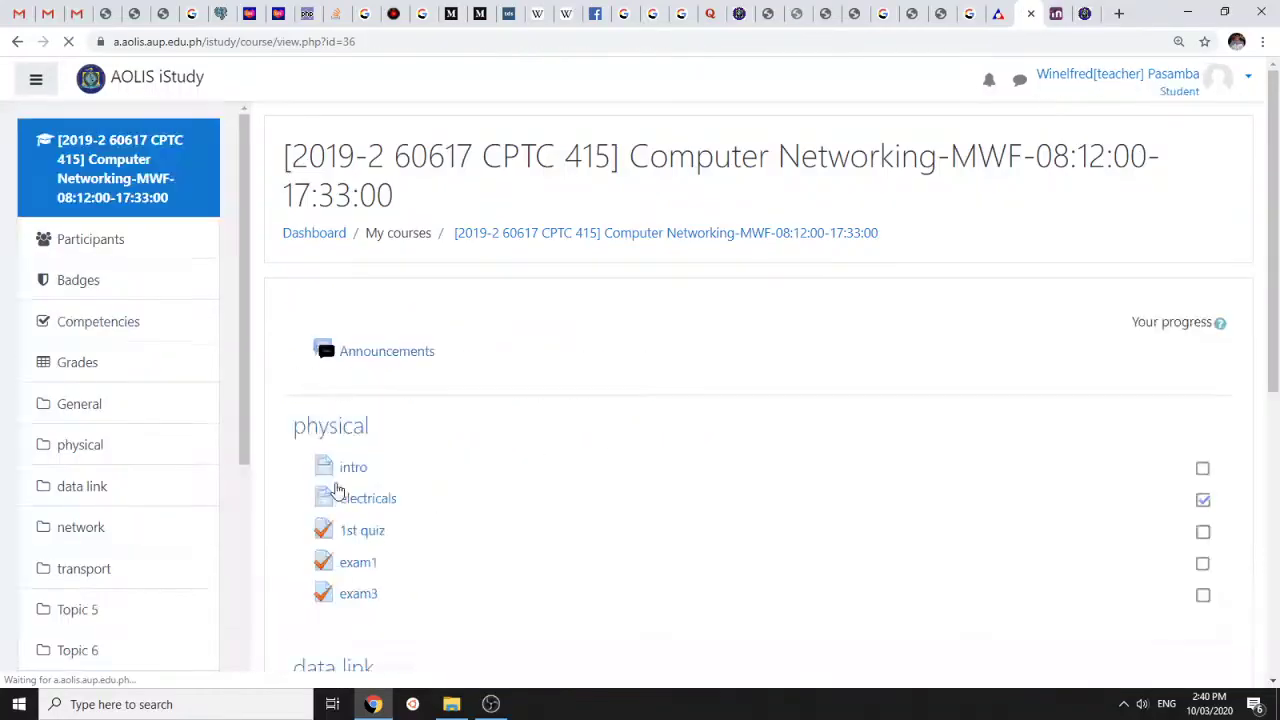
Open exam3 as a student to check its availability, and go back to the course
scroll(490, 465, "down", 3)
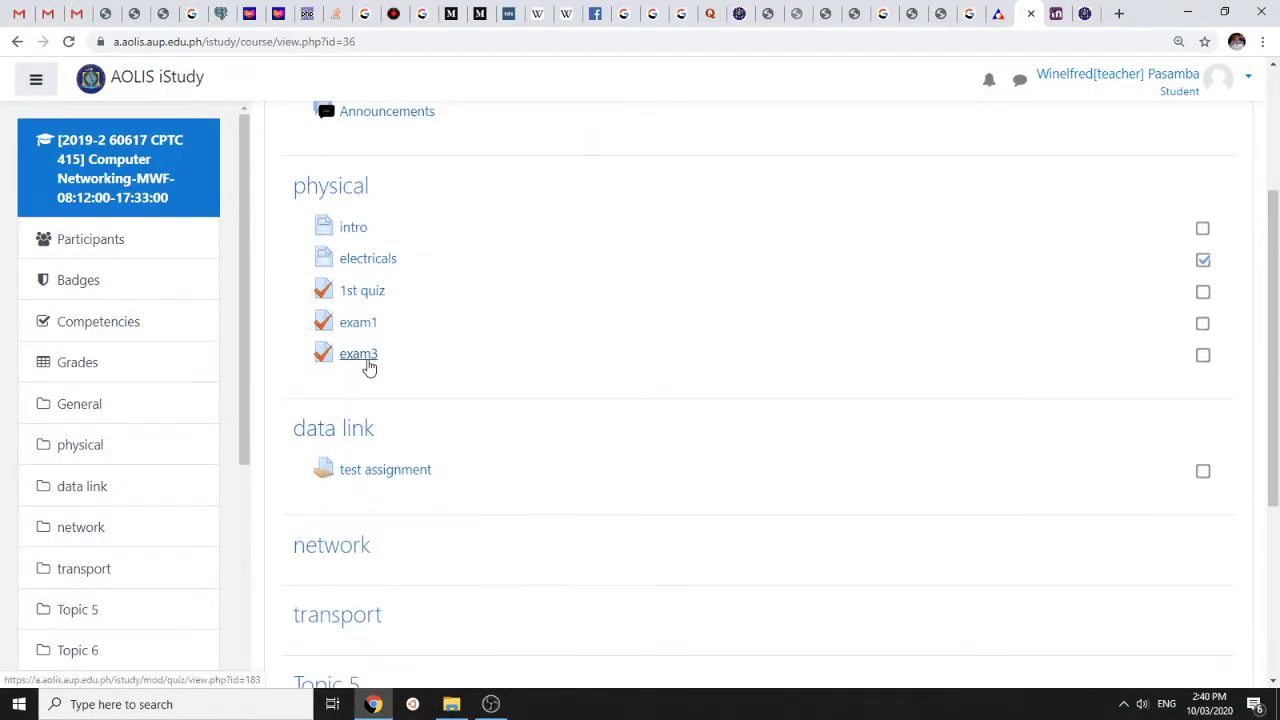
scroll(597, 271, "up", 3)
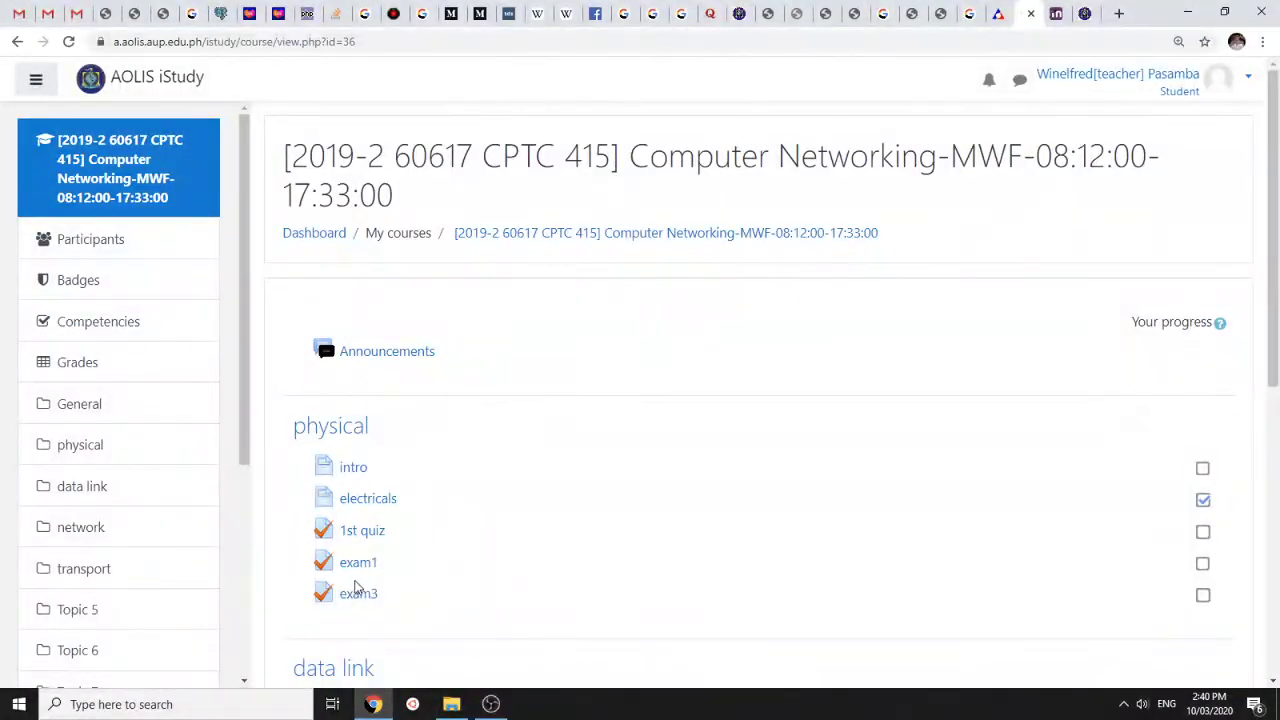
left_click(348, 598)
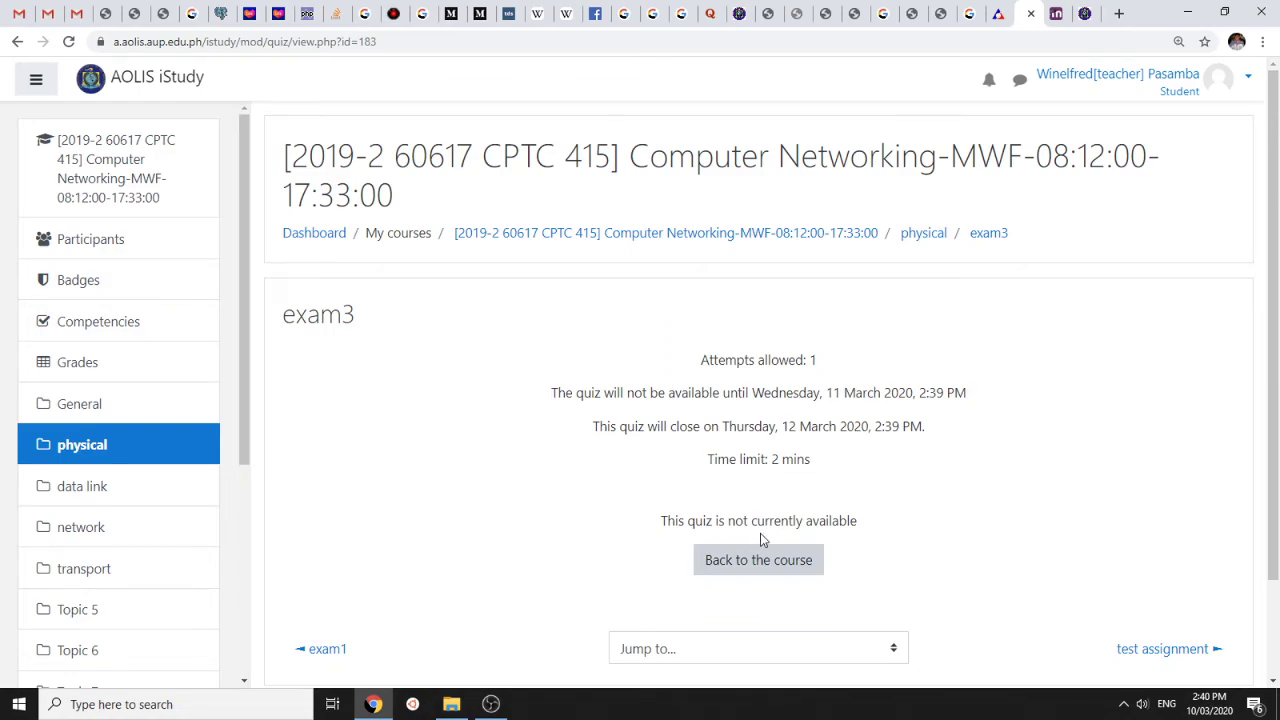
left_click(755, 562)
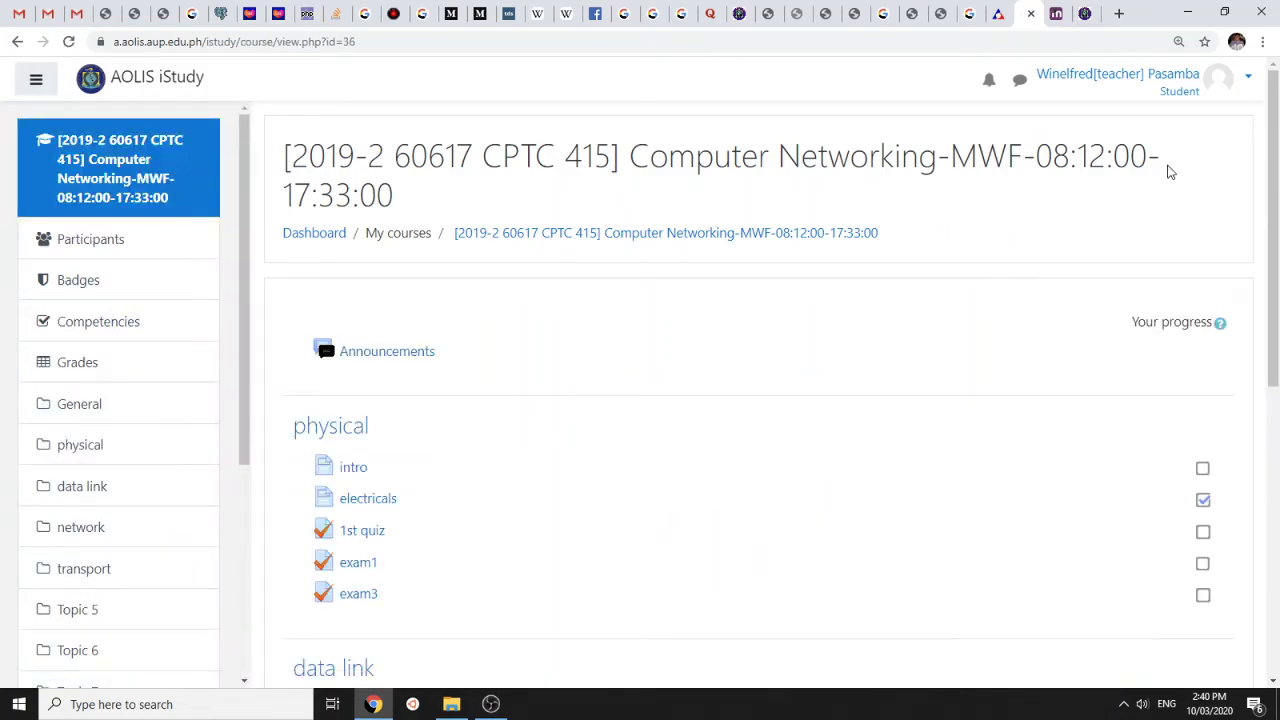
scroll(529, 517, "down", 1)
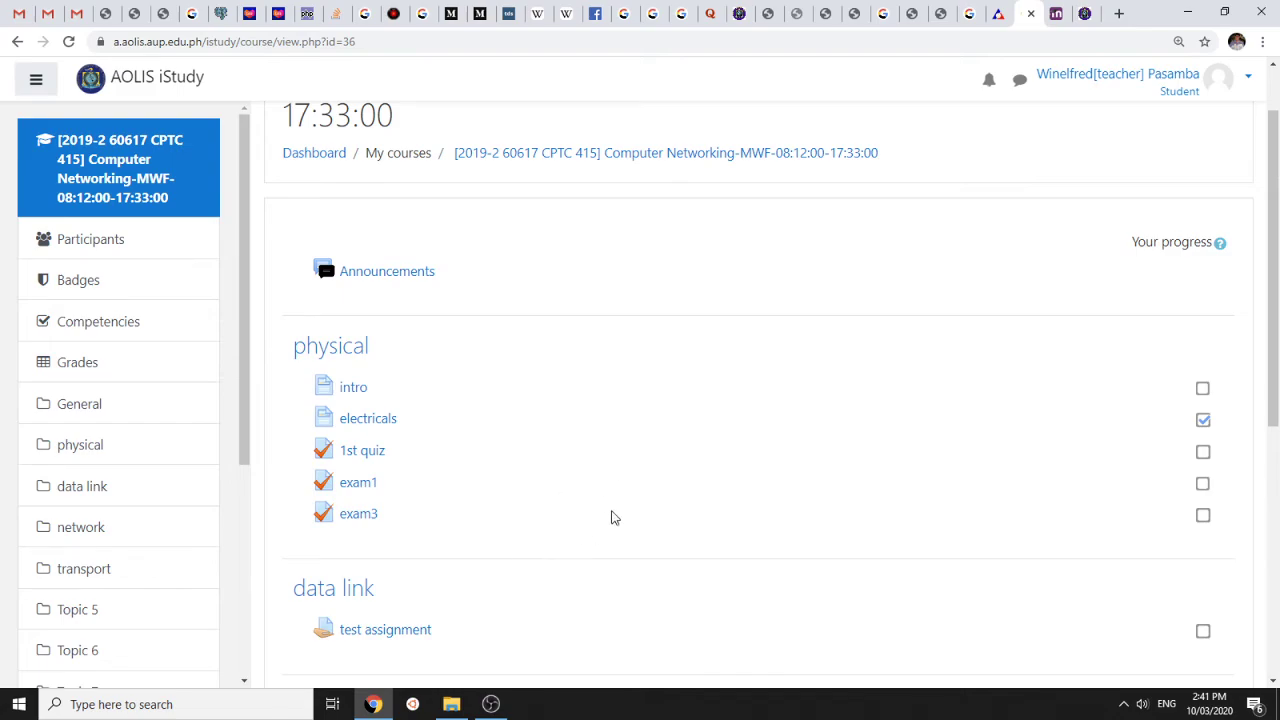
Review the networking questions and their marked answers on the source exam page
left_click(1085, 13)
left_click(225, 335)
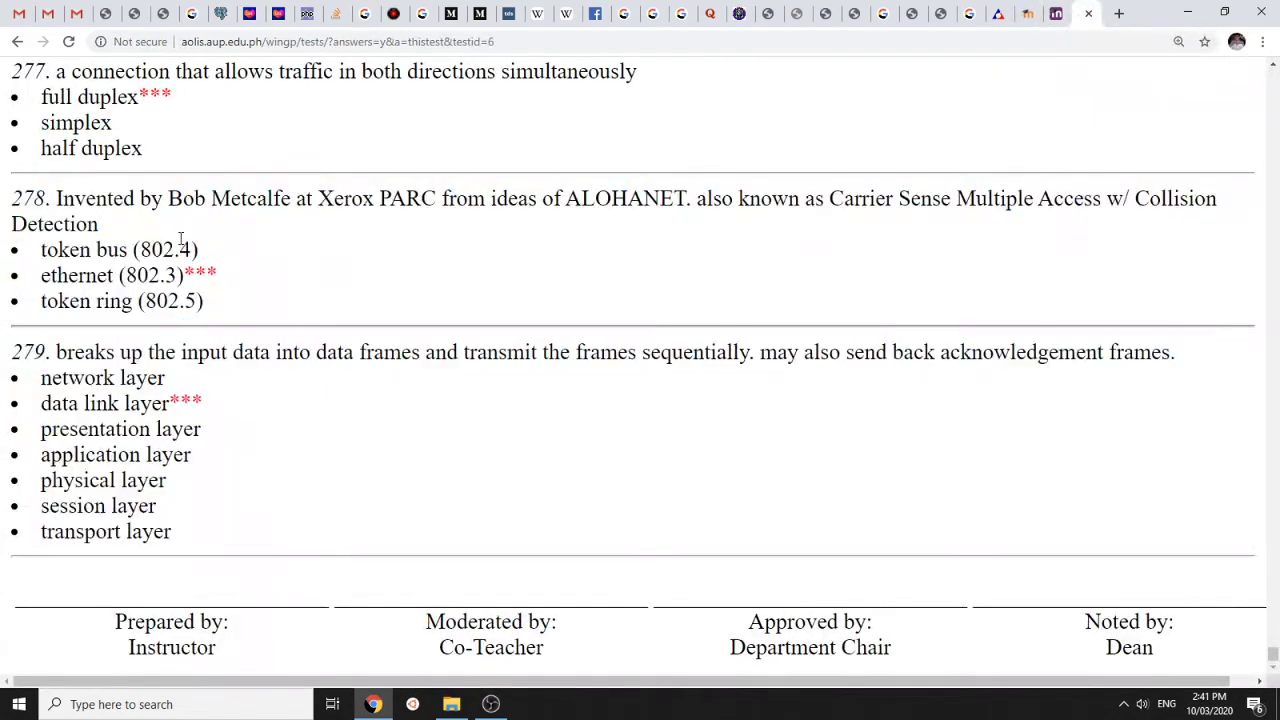
mouse_move(162, 212)
left_mouse_down()
mouse_move(190, 278)
mouse_move(175, 190)
left_mouse_up()
scroll(190, 278, "up", 3)
left_click(236, 392)
left_click_drag(292, 263, 303, 349)
left_click(313, 363)
Read through the Moodle documentation page on the Aiken format, including the imported example and the hints and tips
left_click(1050, 13)
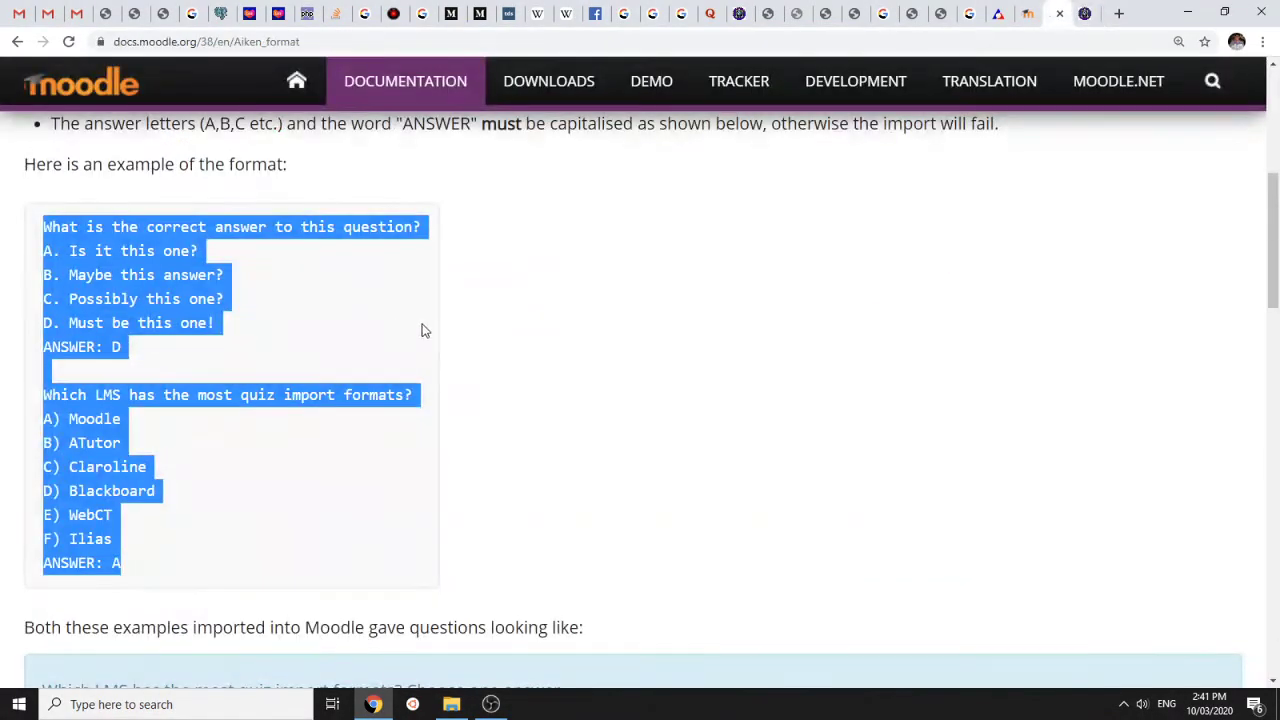
left_click(538, 251)
key("Home")
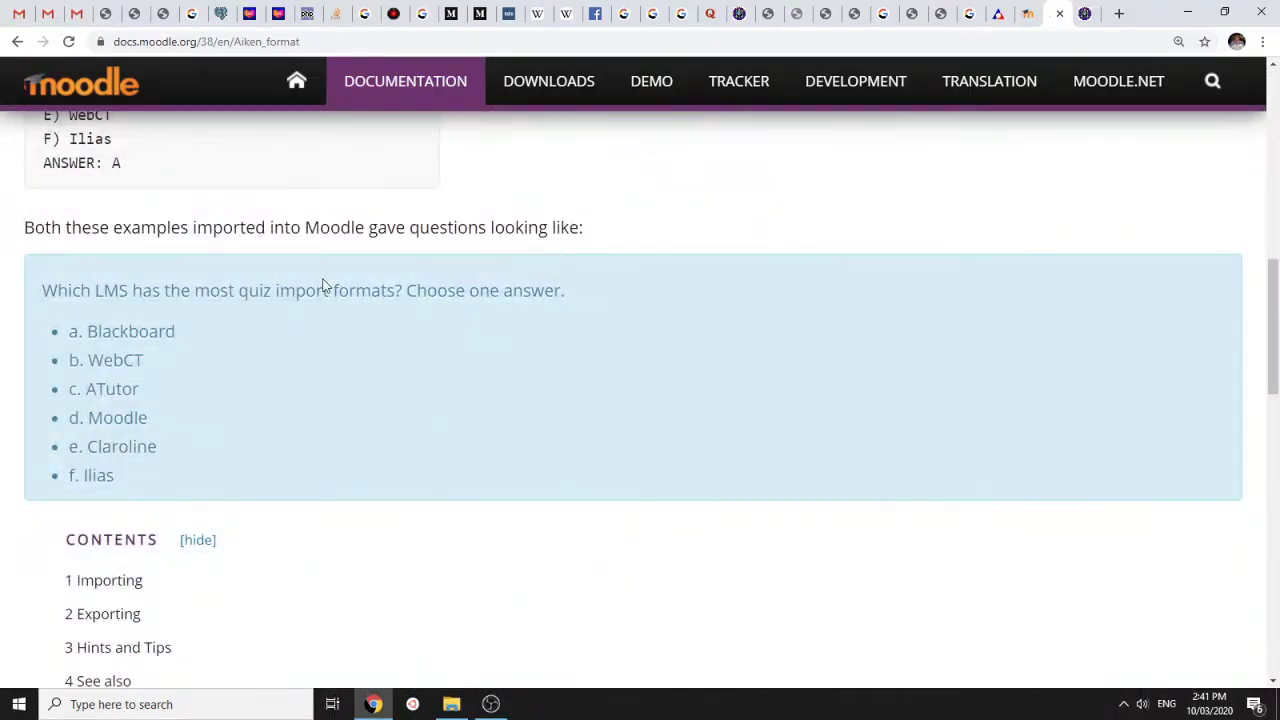
scroll(212, 300, "down", 3)
scroll(246, 260, "up", 2)
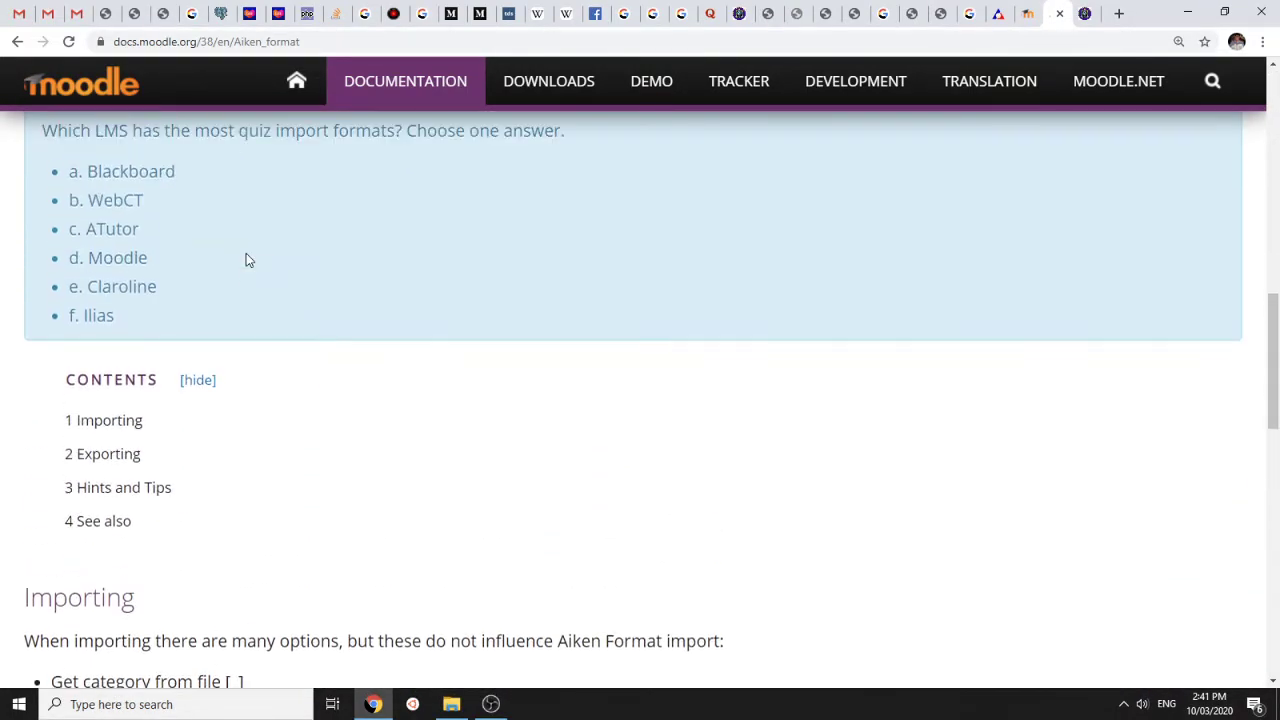
scroll(246, 260, "down", 3)
scroll(249, 260, "down", 7)
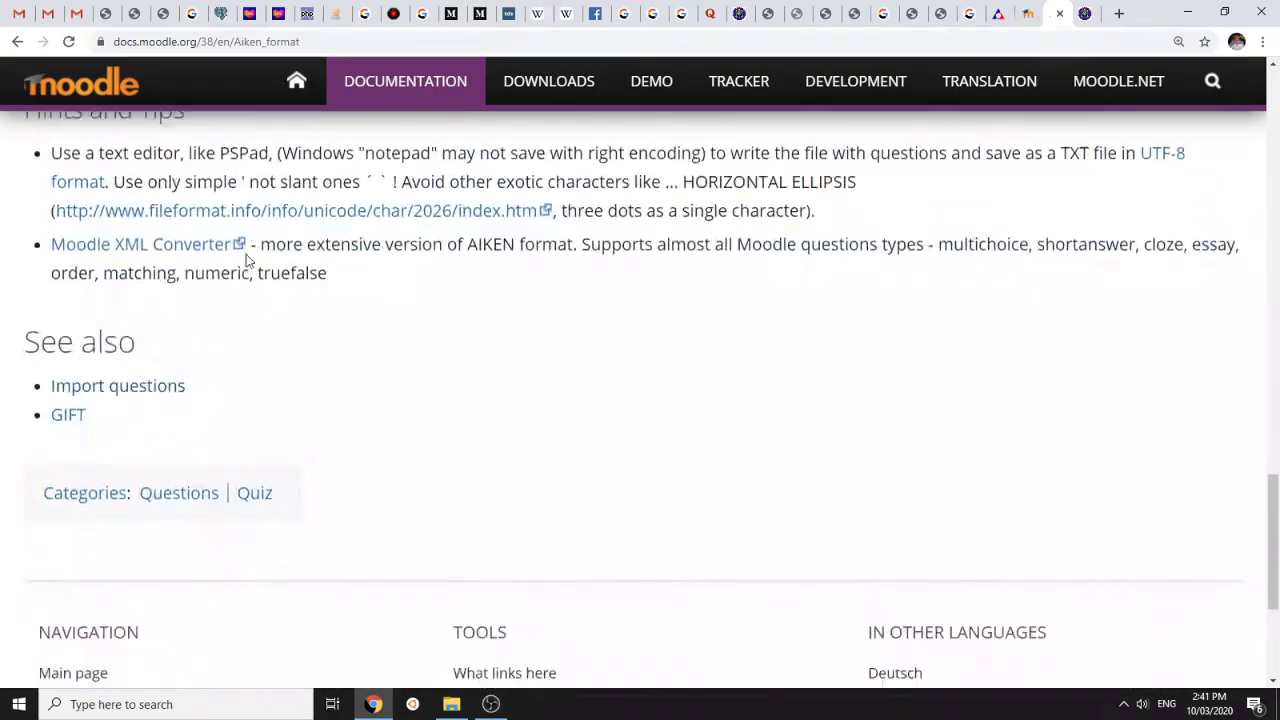
scroll(246, 254, "up", 15)
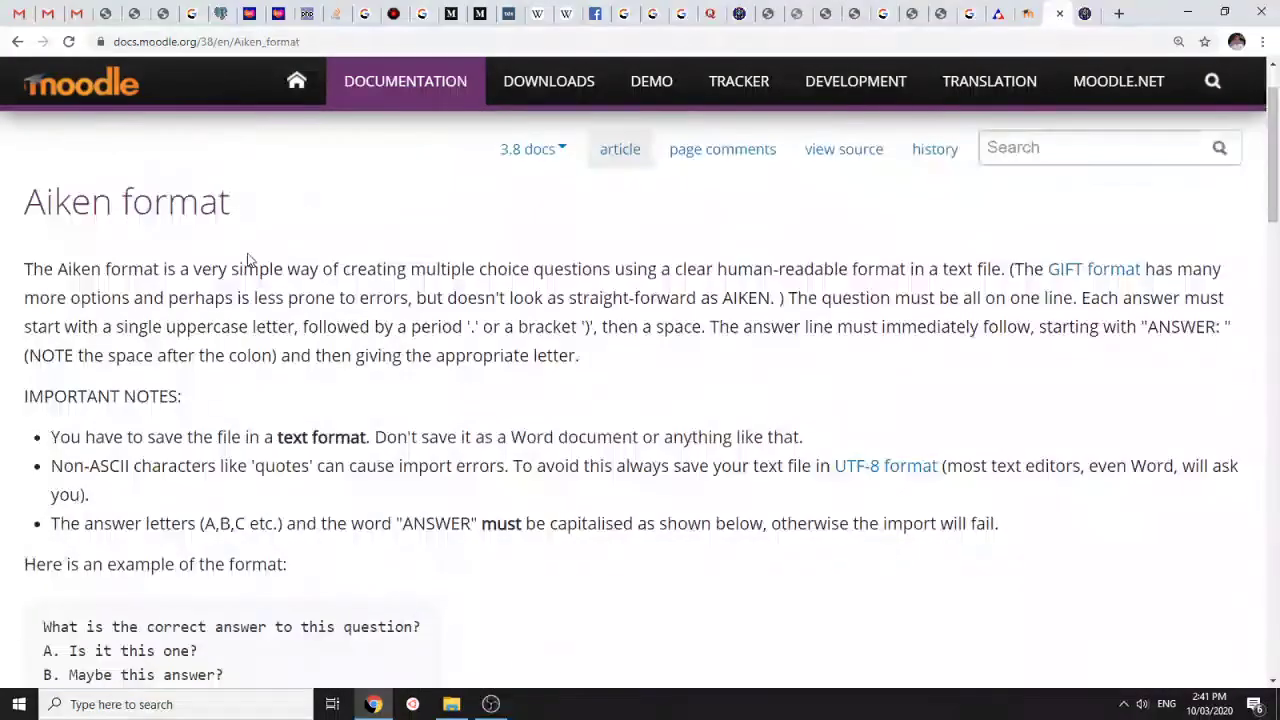
Highlight both sample questions, from the first question line to the last ANSWER line, in the Aiken format example
scroll(249, 259, "down", 2)
scroll(249, 259, "down", 2)
left_click_drag(152, 227, 246, 559)
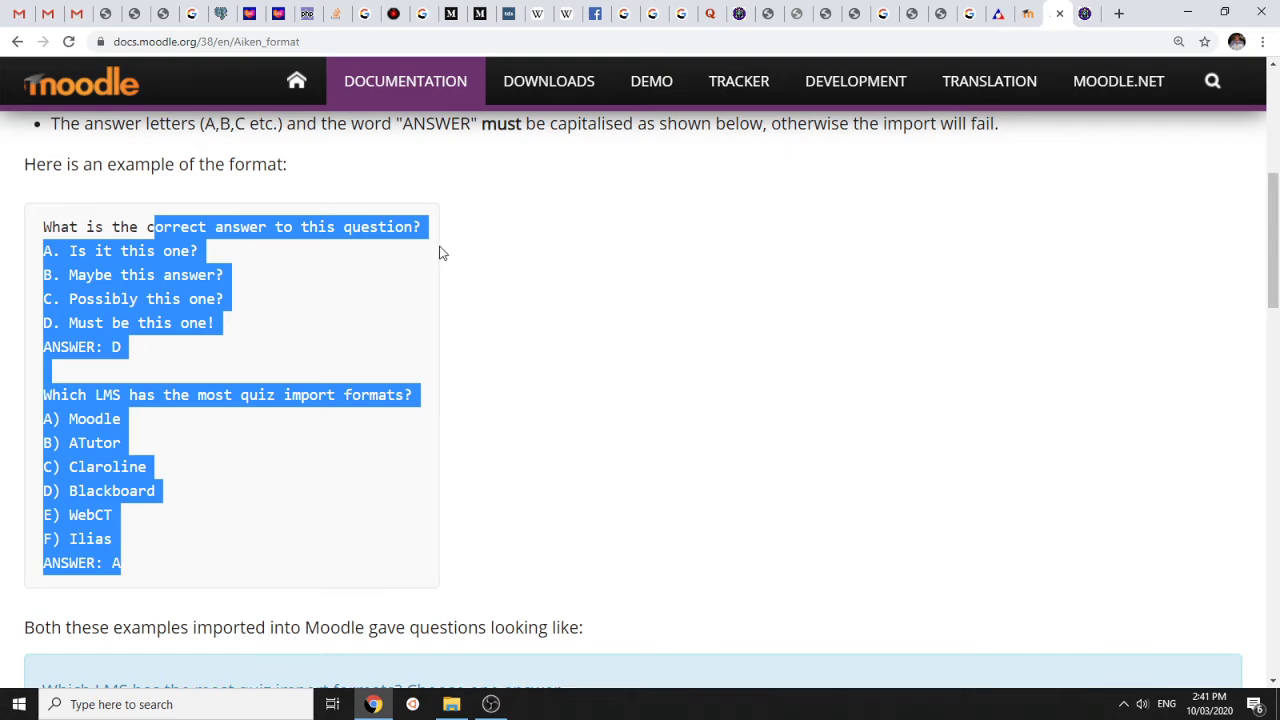
left_click_drag(36, 231, 170, 566)
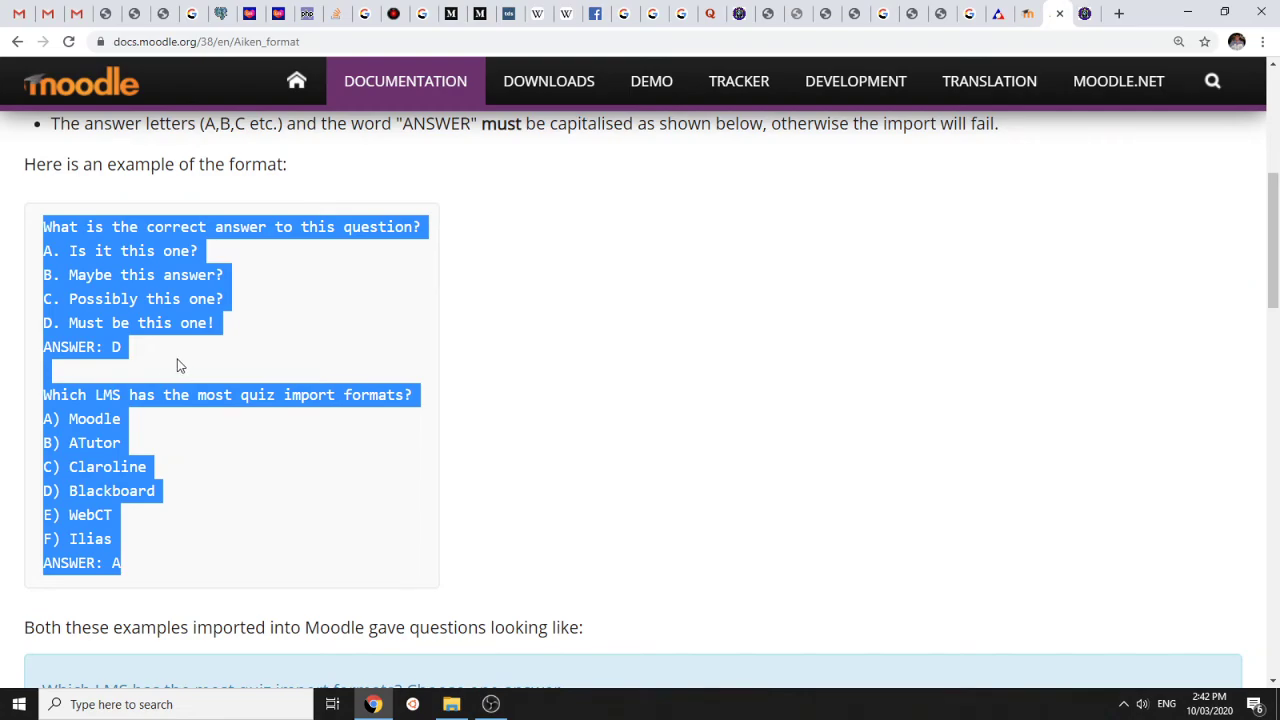
Switch to OBS, select the desktop scene and start adding a new scene
left_click(490, 704)
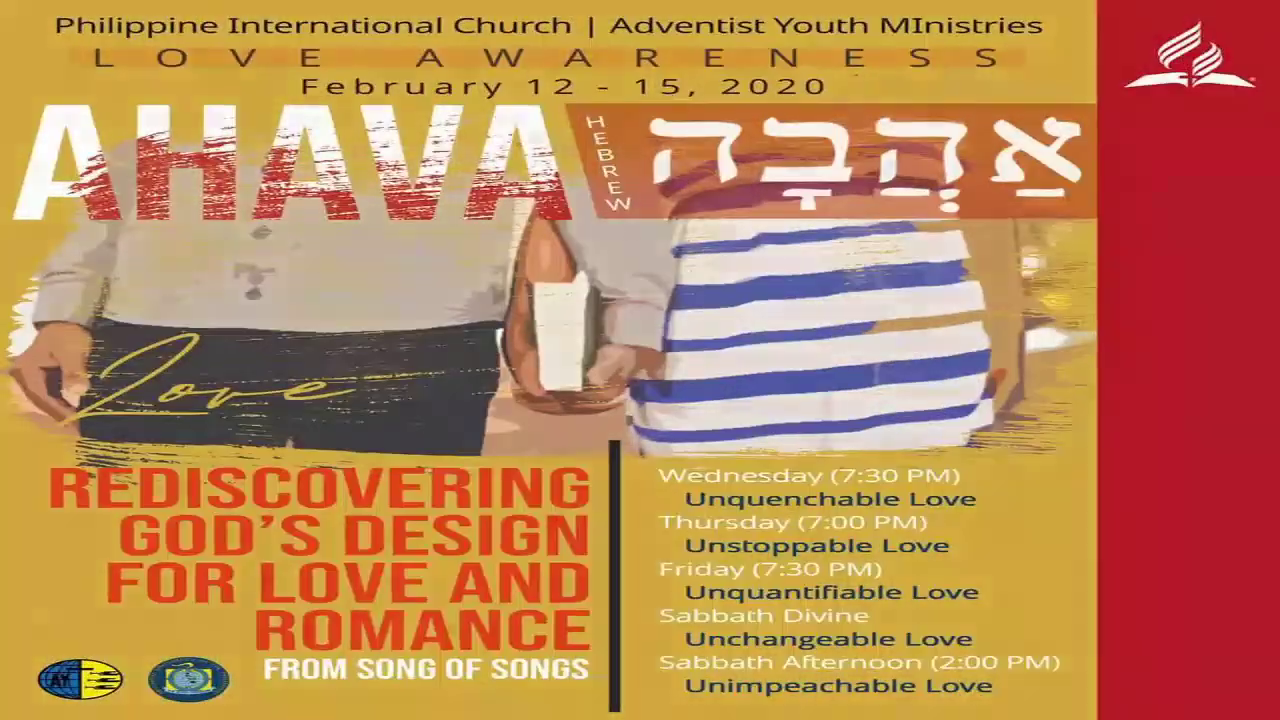
left_click(22, 605)
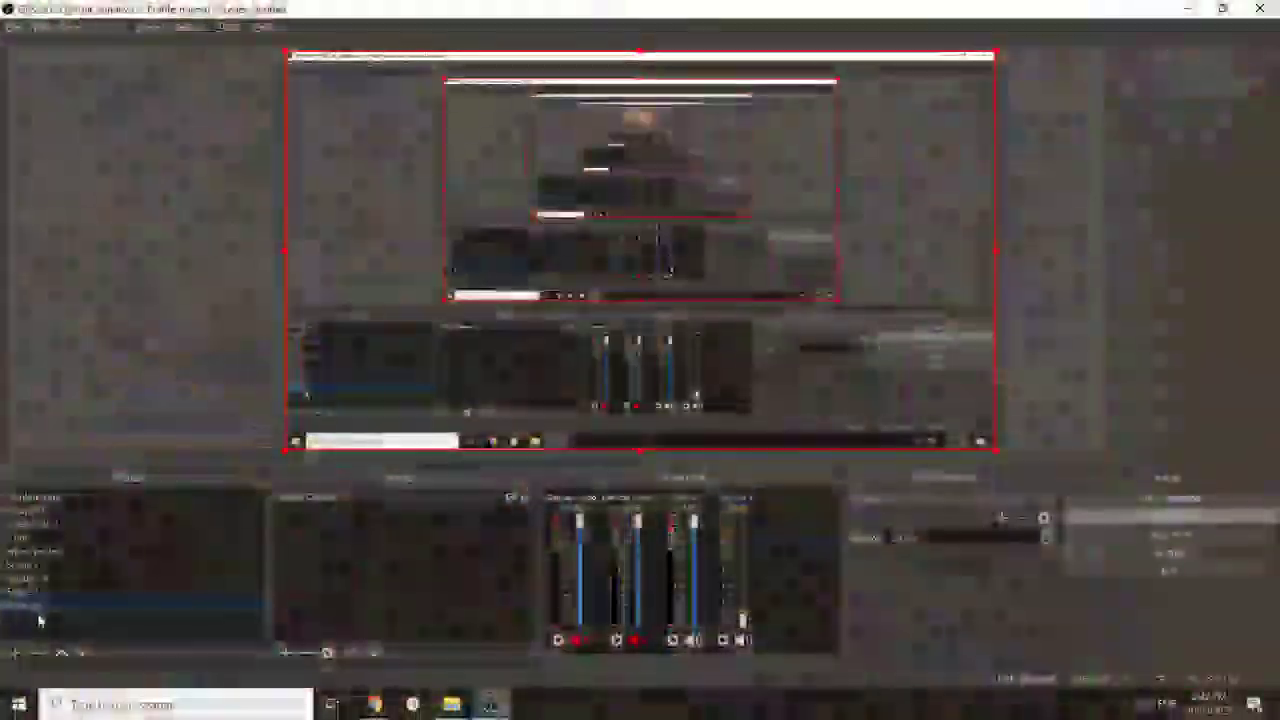
left_click(15, 652)
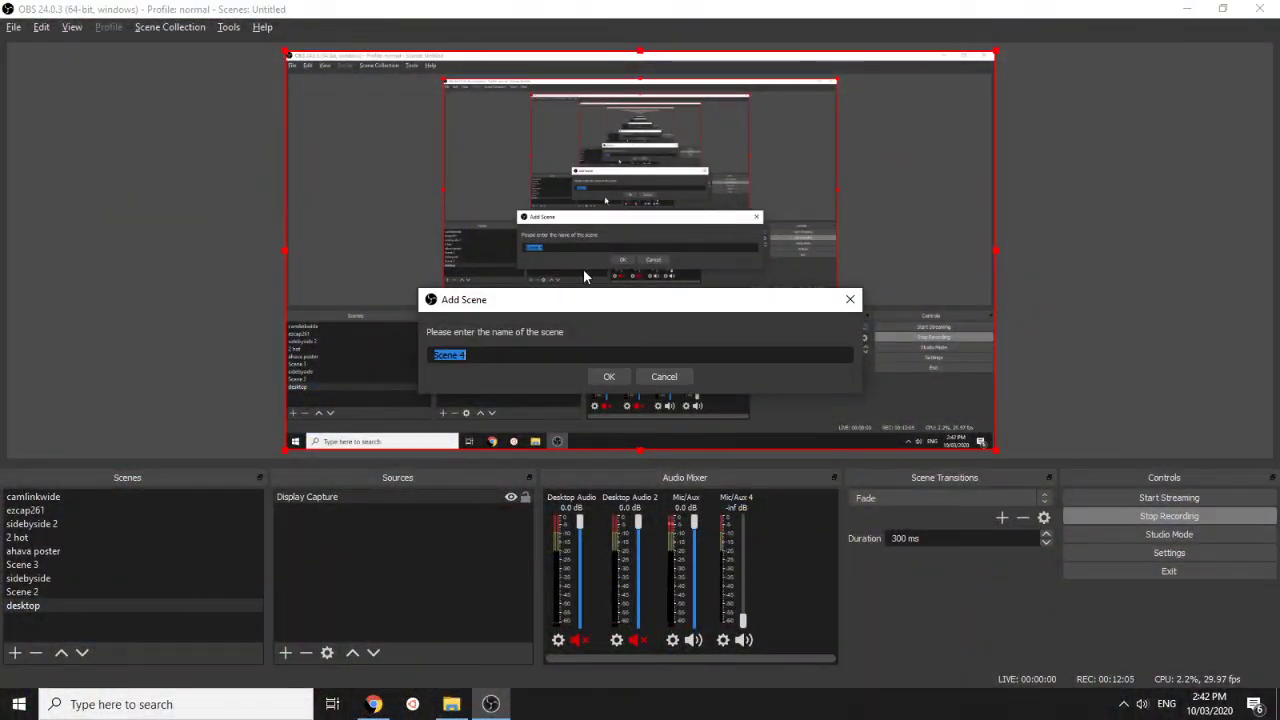